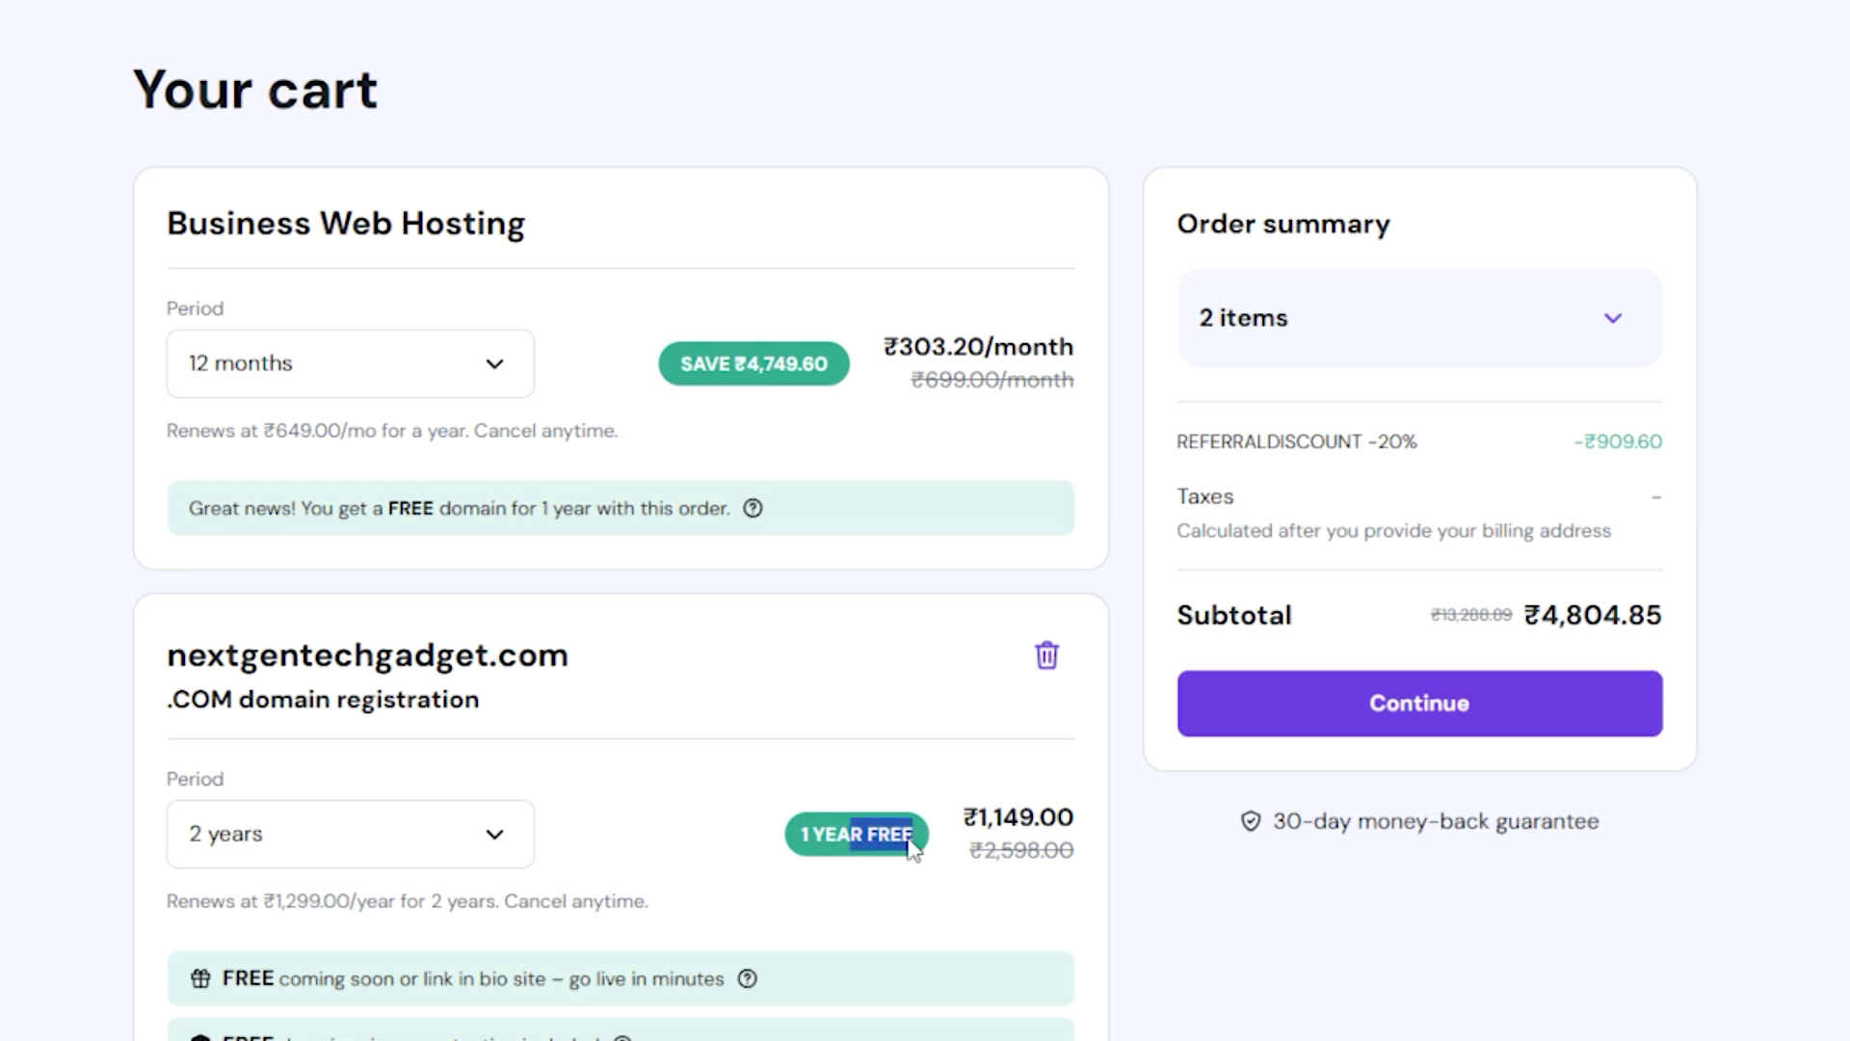
# - Set the registration period of the nextgentechgadget.com domain to 1 year and check the order subtotal
pyautogui.click(252, 837)
pyautogui.click(218, 911)
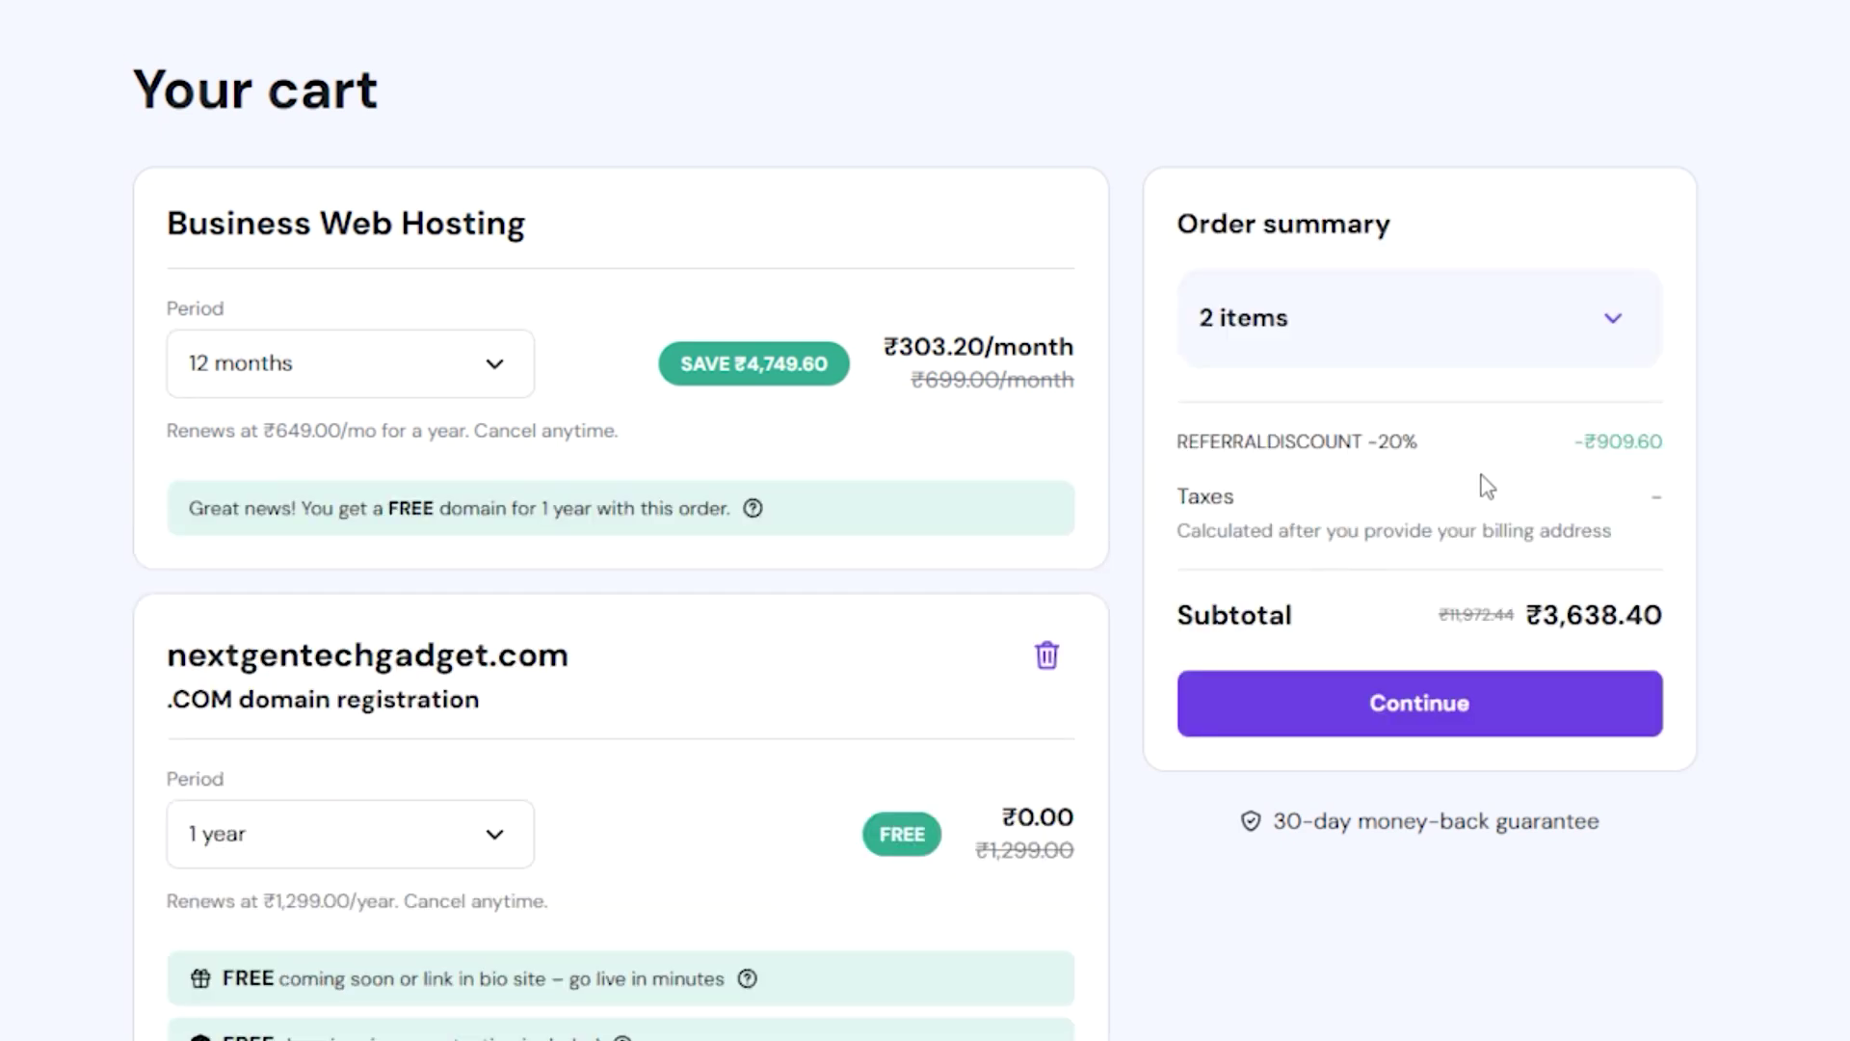
pyautogui.moveTo(1514, 622); pyautogui.dragTo(1644, 617)
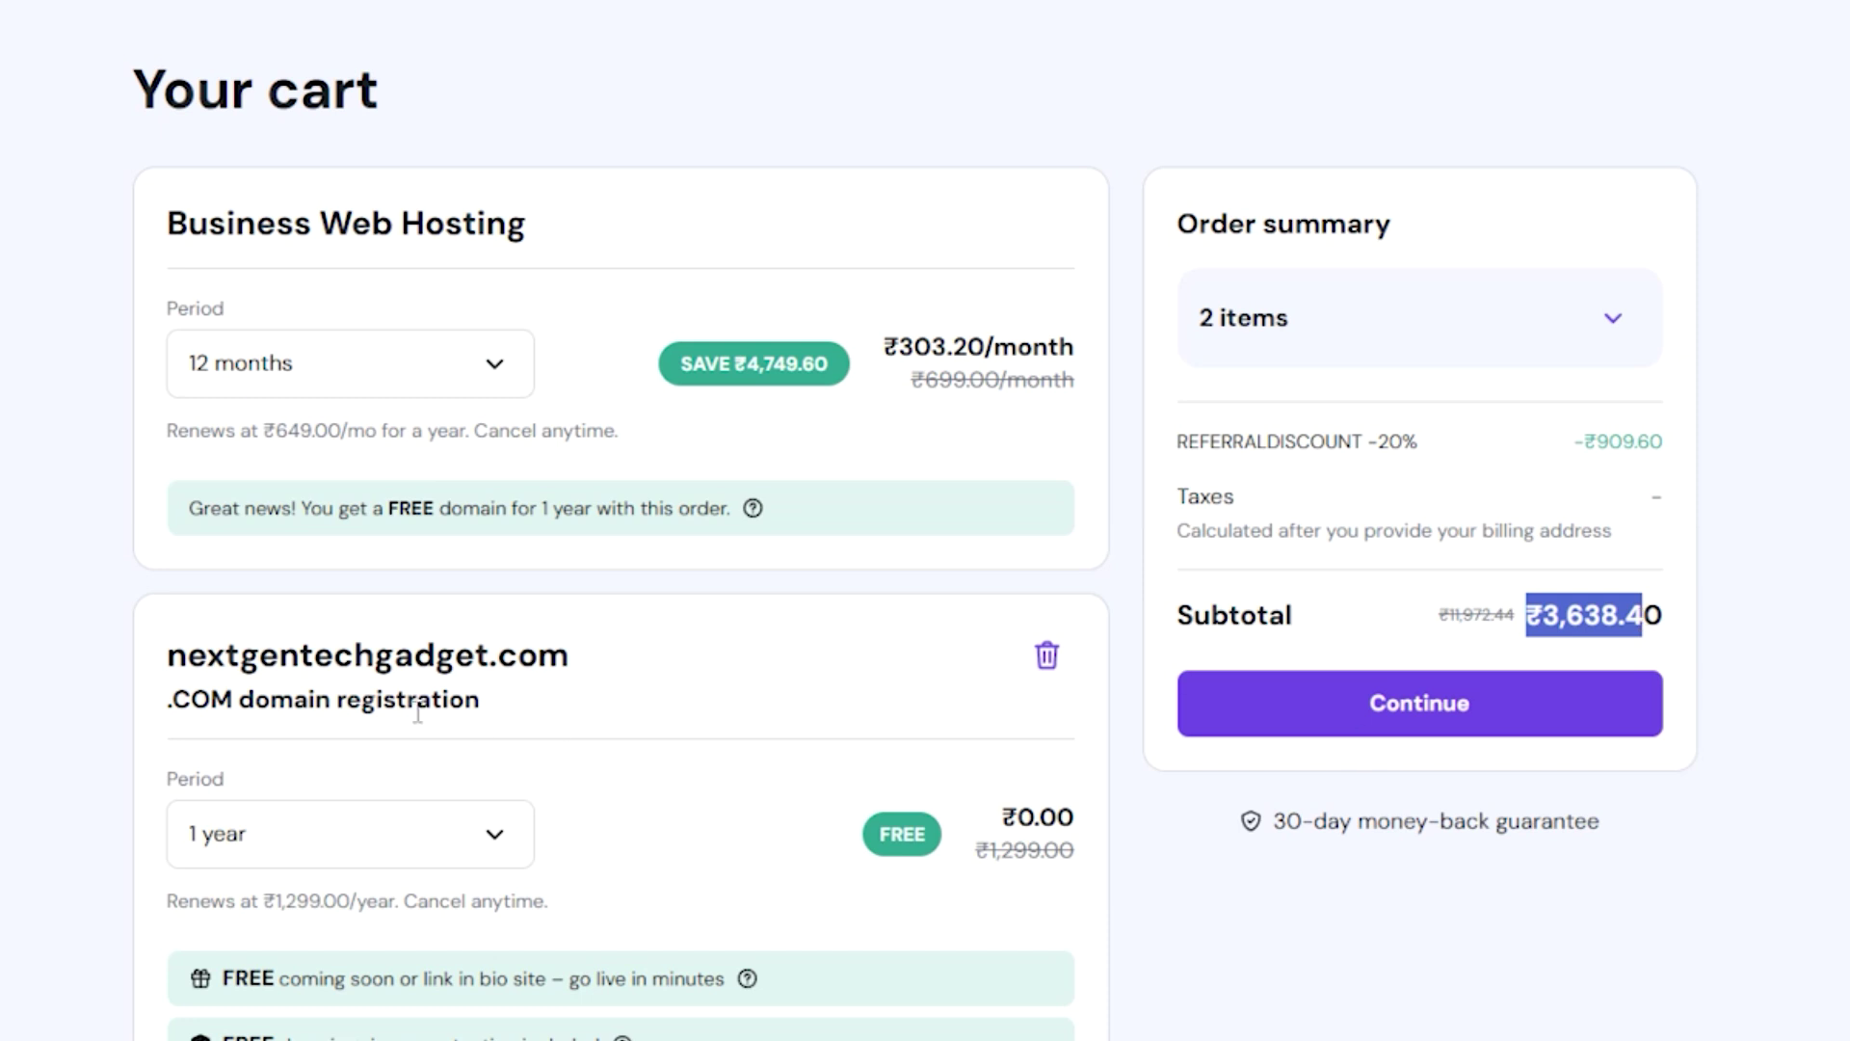
pyautogui.moveTo(307, 655); pyautogui.dragTo(925, 810)
pyautogui.click(887, 783)
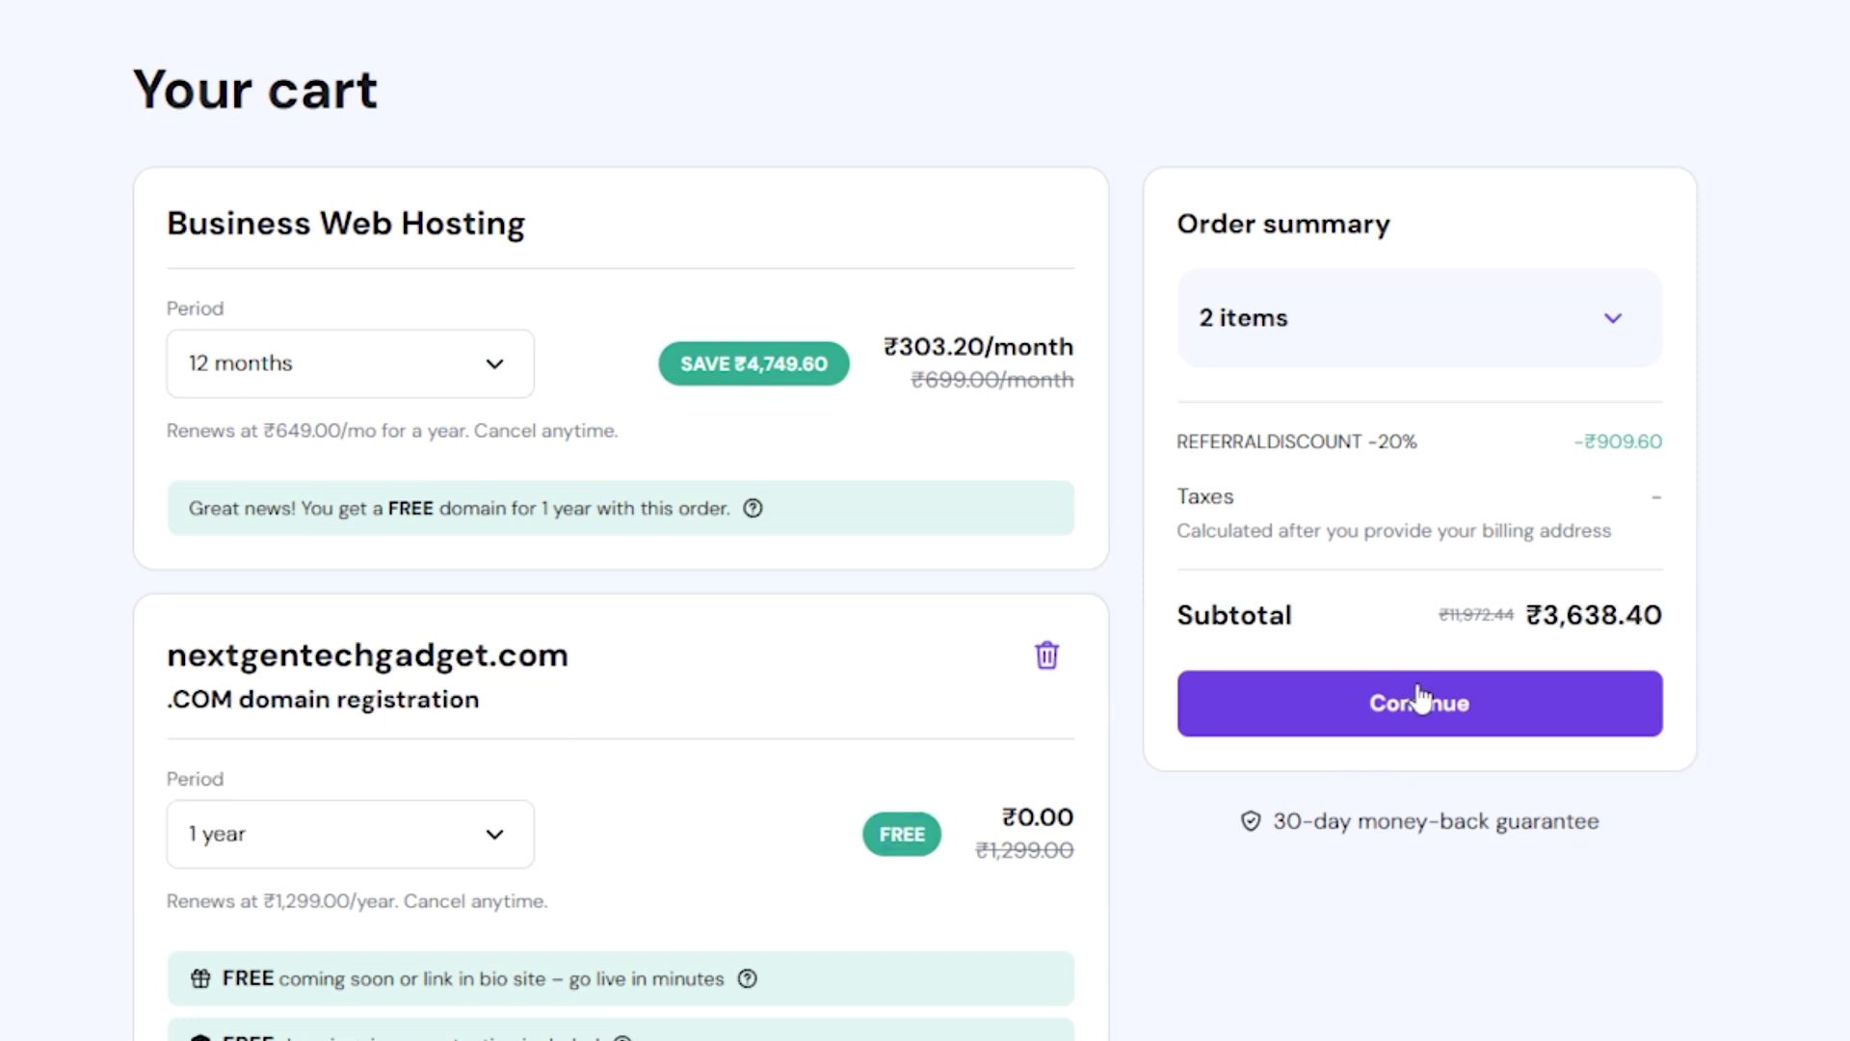
# - Proceed from the cart to checkout and submit the new account registration
pyautogui.click(1421, 700)
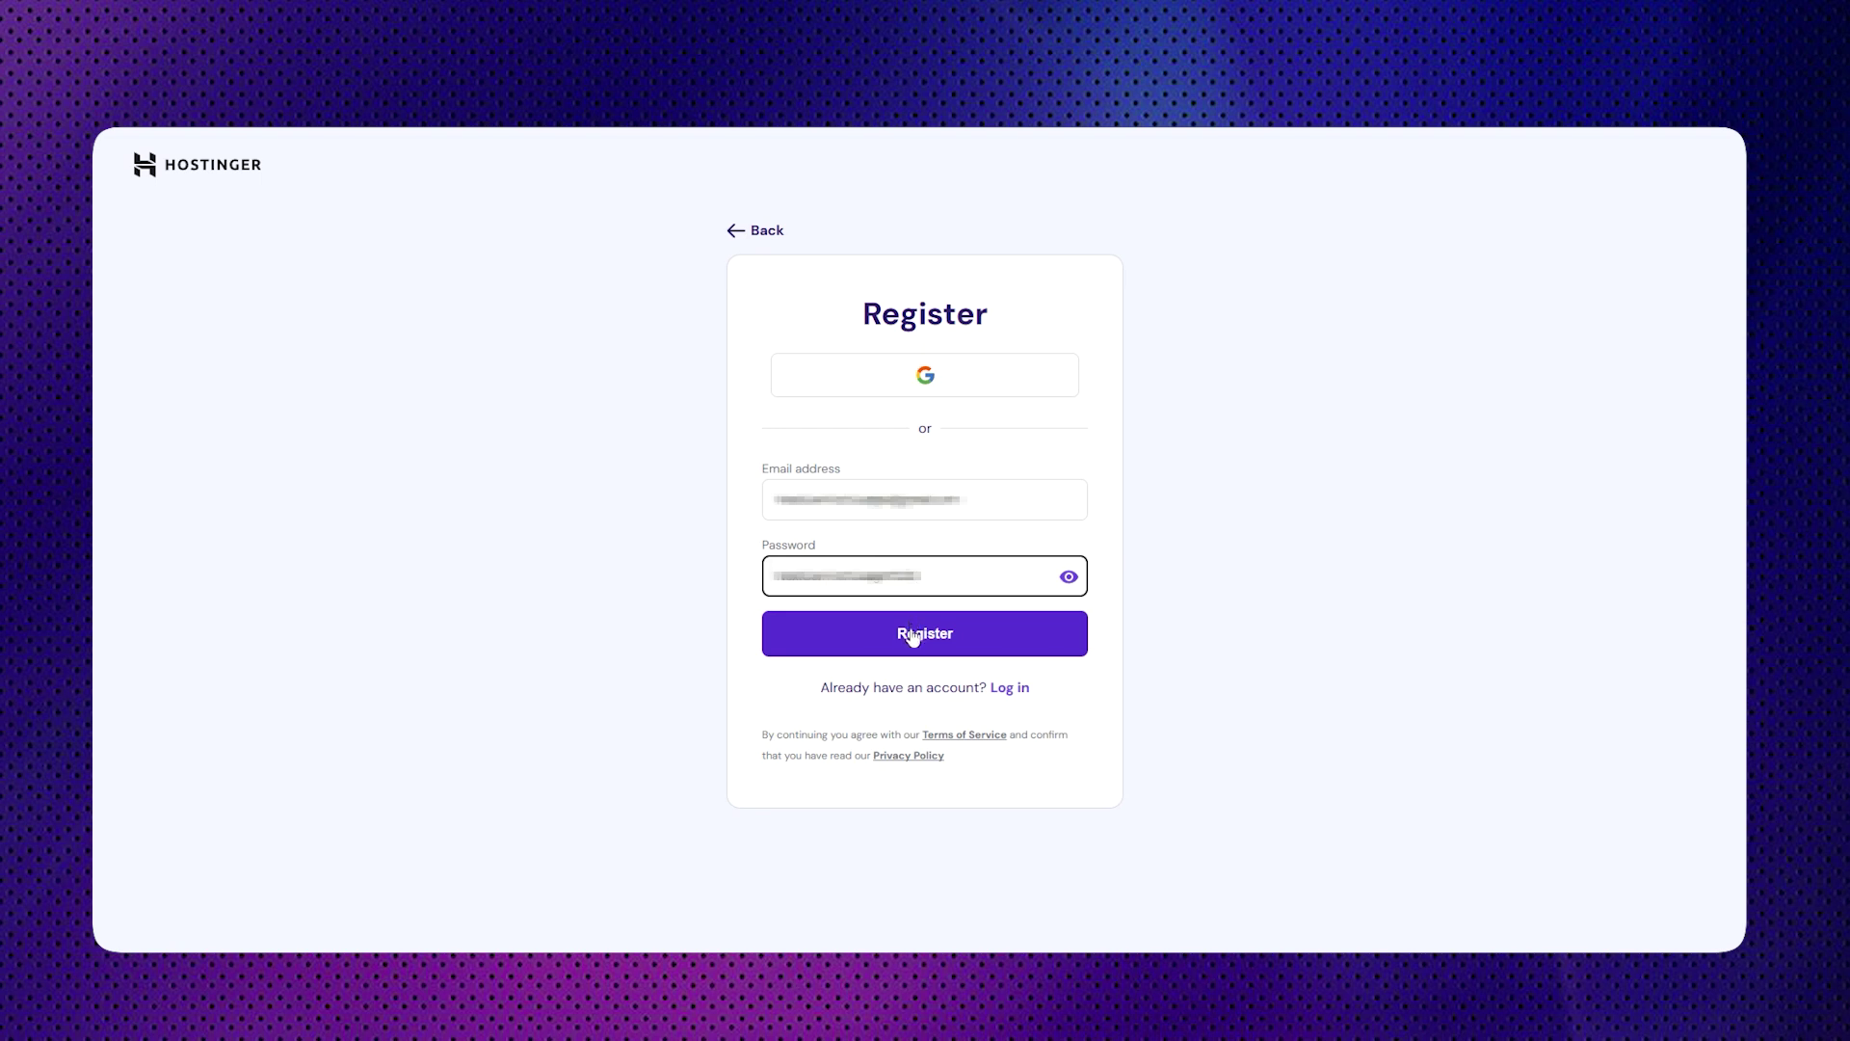
pyautogui.click(913, 646)
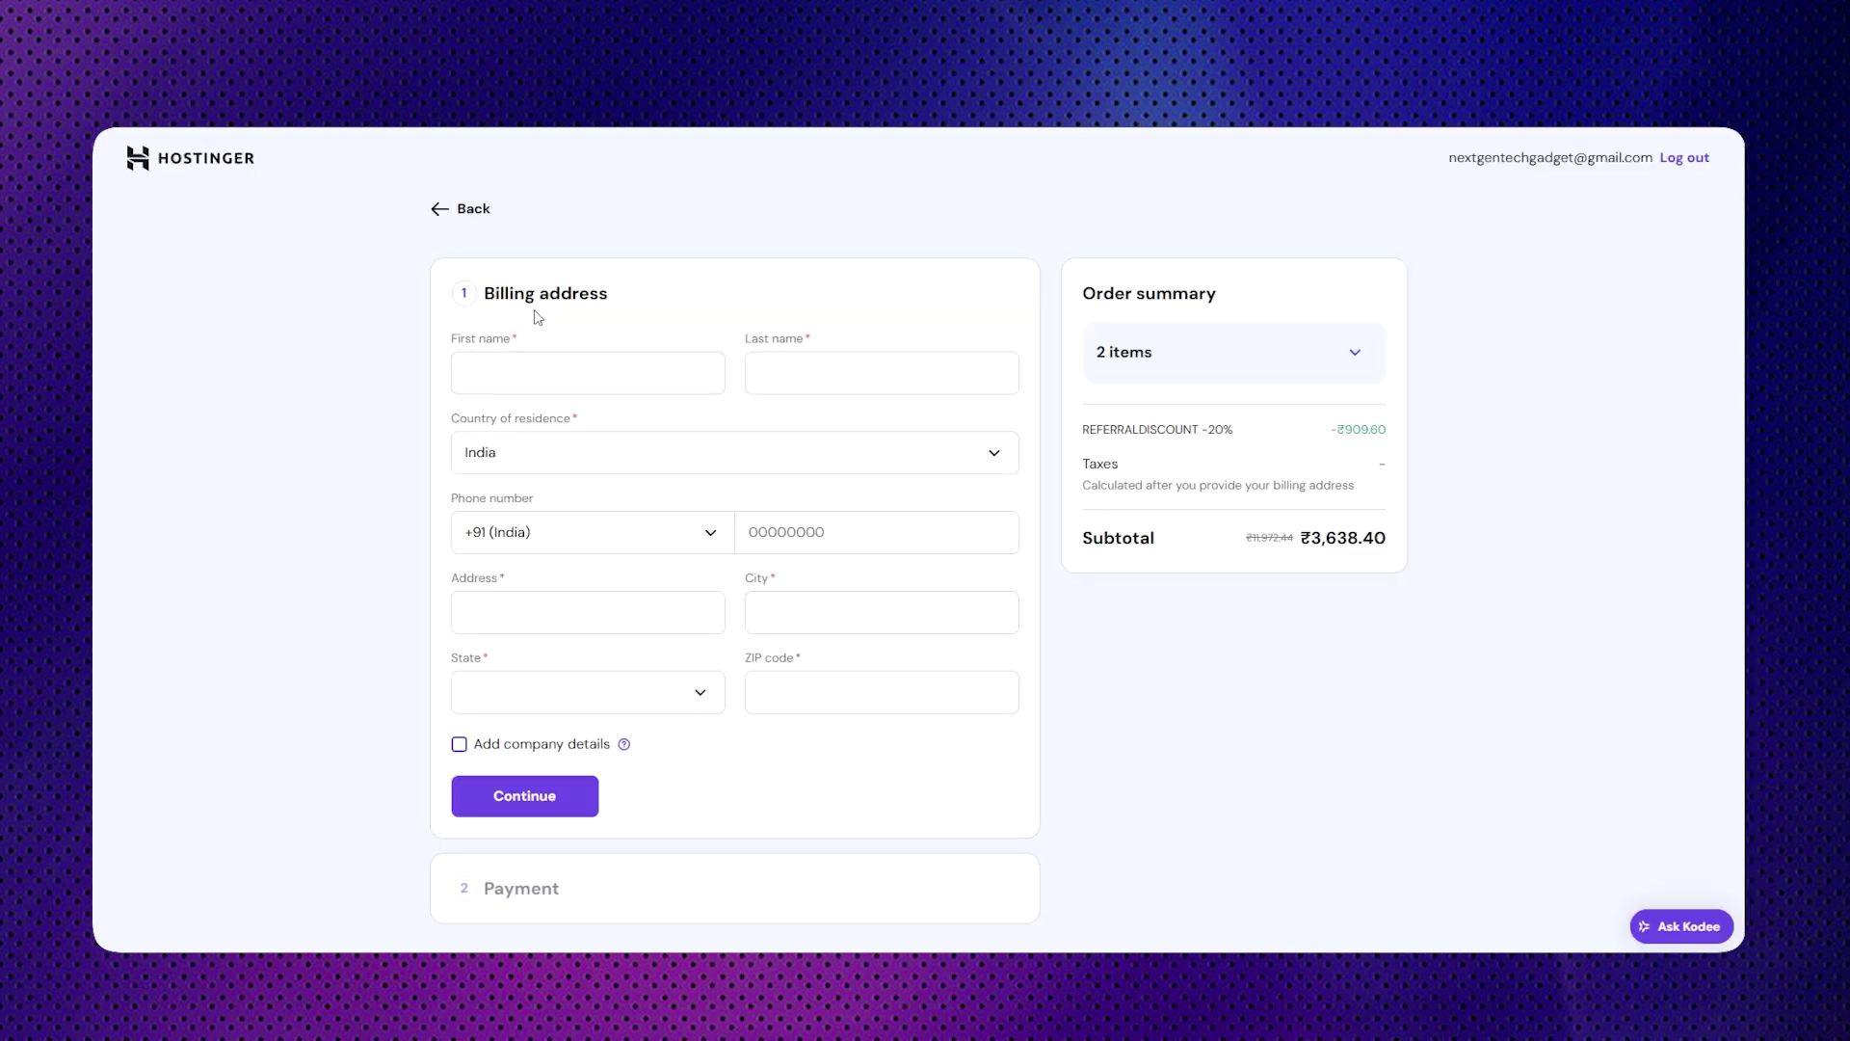
# - Enter the customer's first name, last name and phone number in the billing details
pyautogui.click(537, 372)
pyautogui.write('First')
pyautogui.click(797, 377)
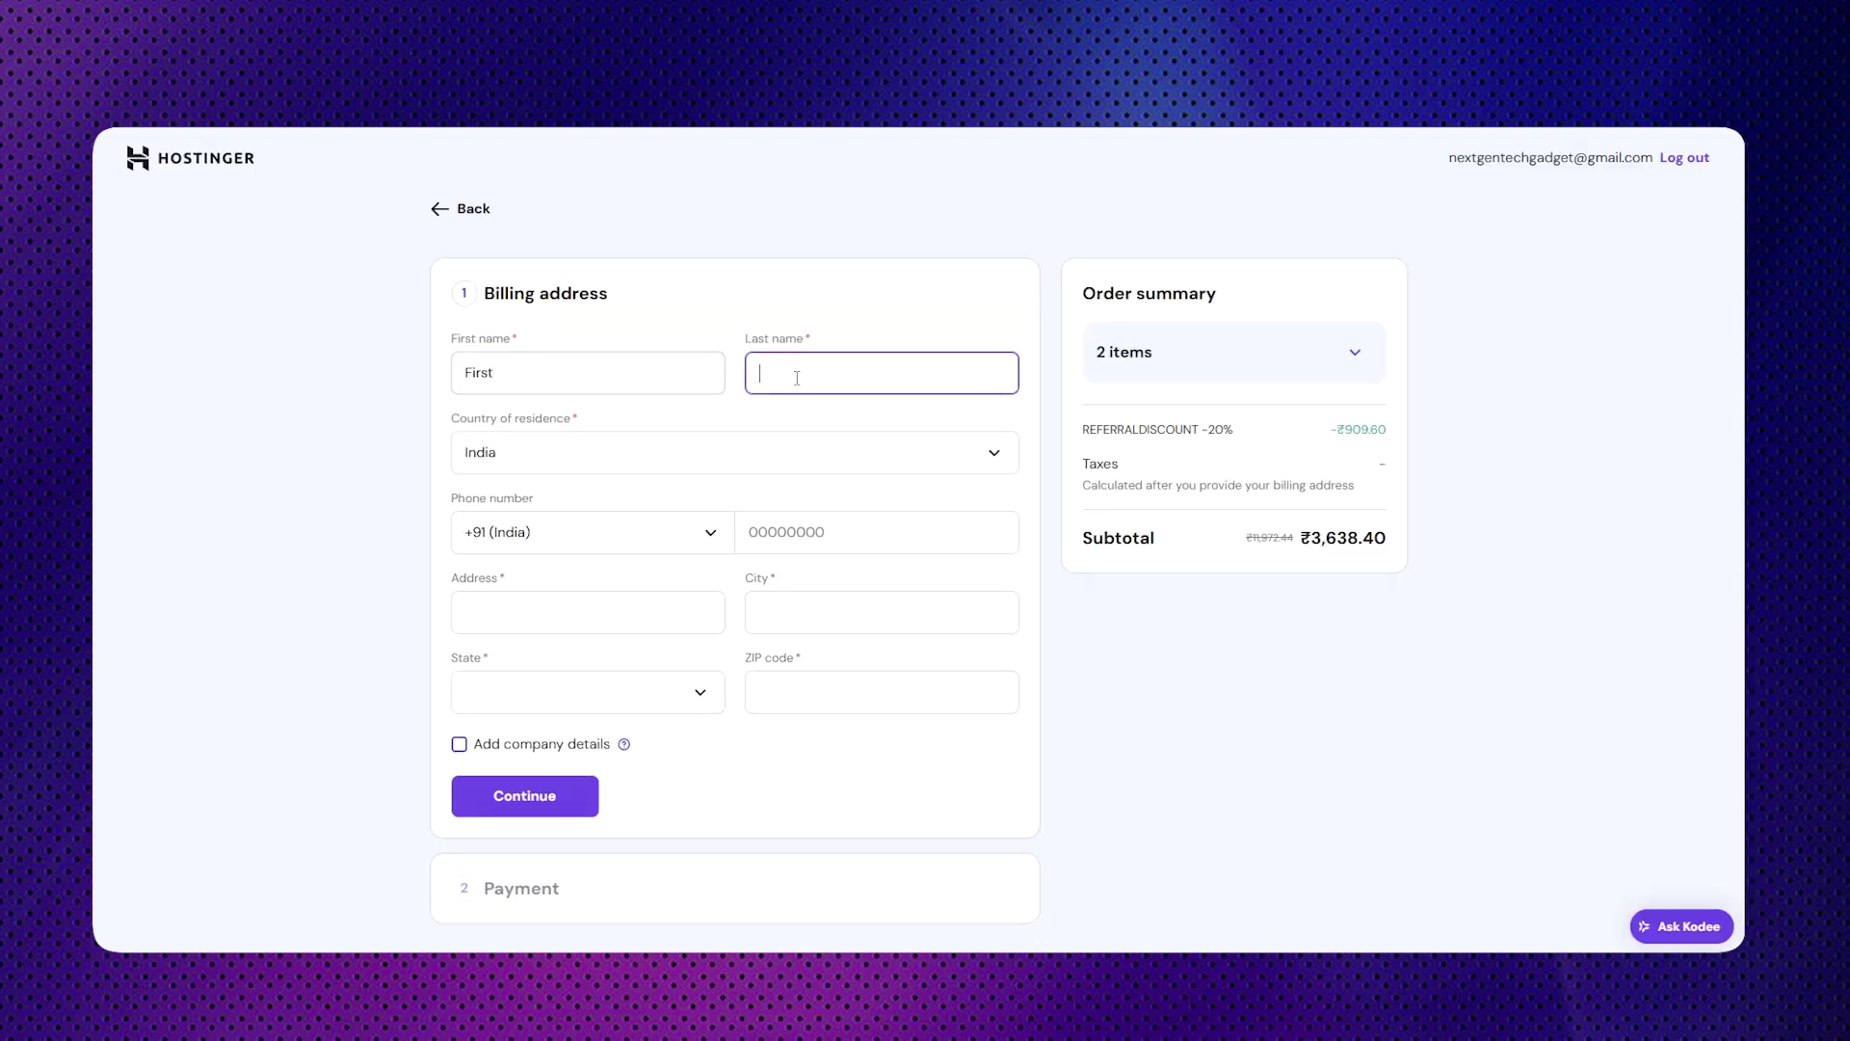
pyautogui.write('Last')
pyautogui.press('Tab')
pyautogui.click(831, 543)
pyautogui.write('0000000000')
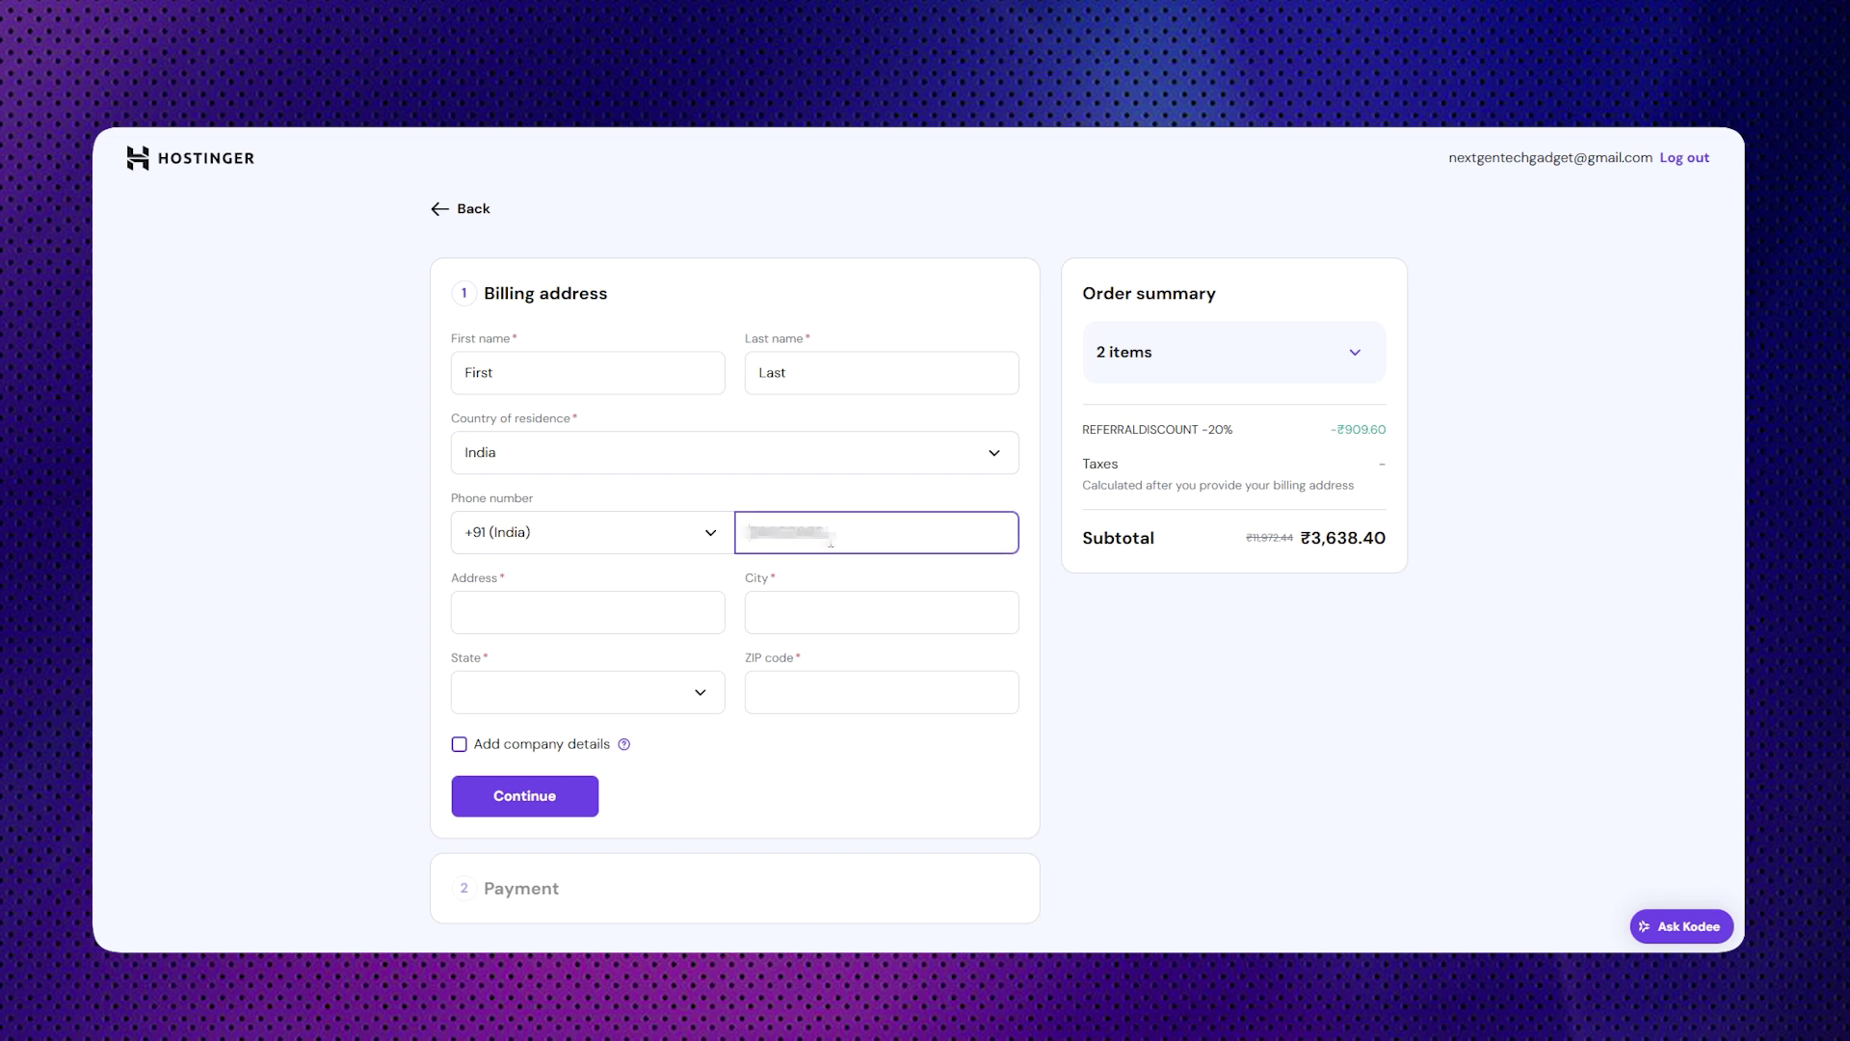
pyautogui.press('BackSpace')
pyautogui.press('BackSpace')
pyautogui.press('BackSpace')
pyautogui.press('BackSpace')
pyautogui.press('BackSpace')
pyautogui.press('BackSpace')
pyautogui.write('000000')
# - Complete the billing address with street, city, state and ZIP code, and continue to payment
pyautogui.click(613, 607)
pyautogui.write('1, No 1 Street')
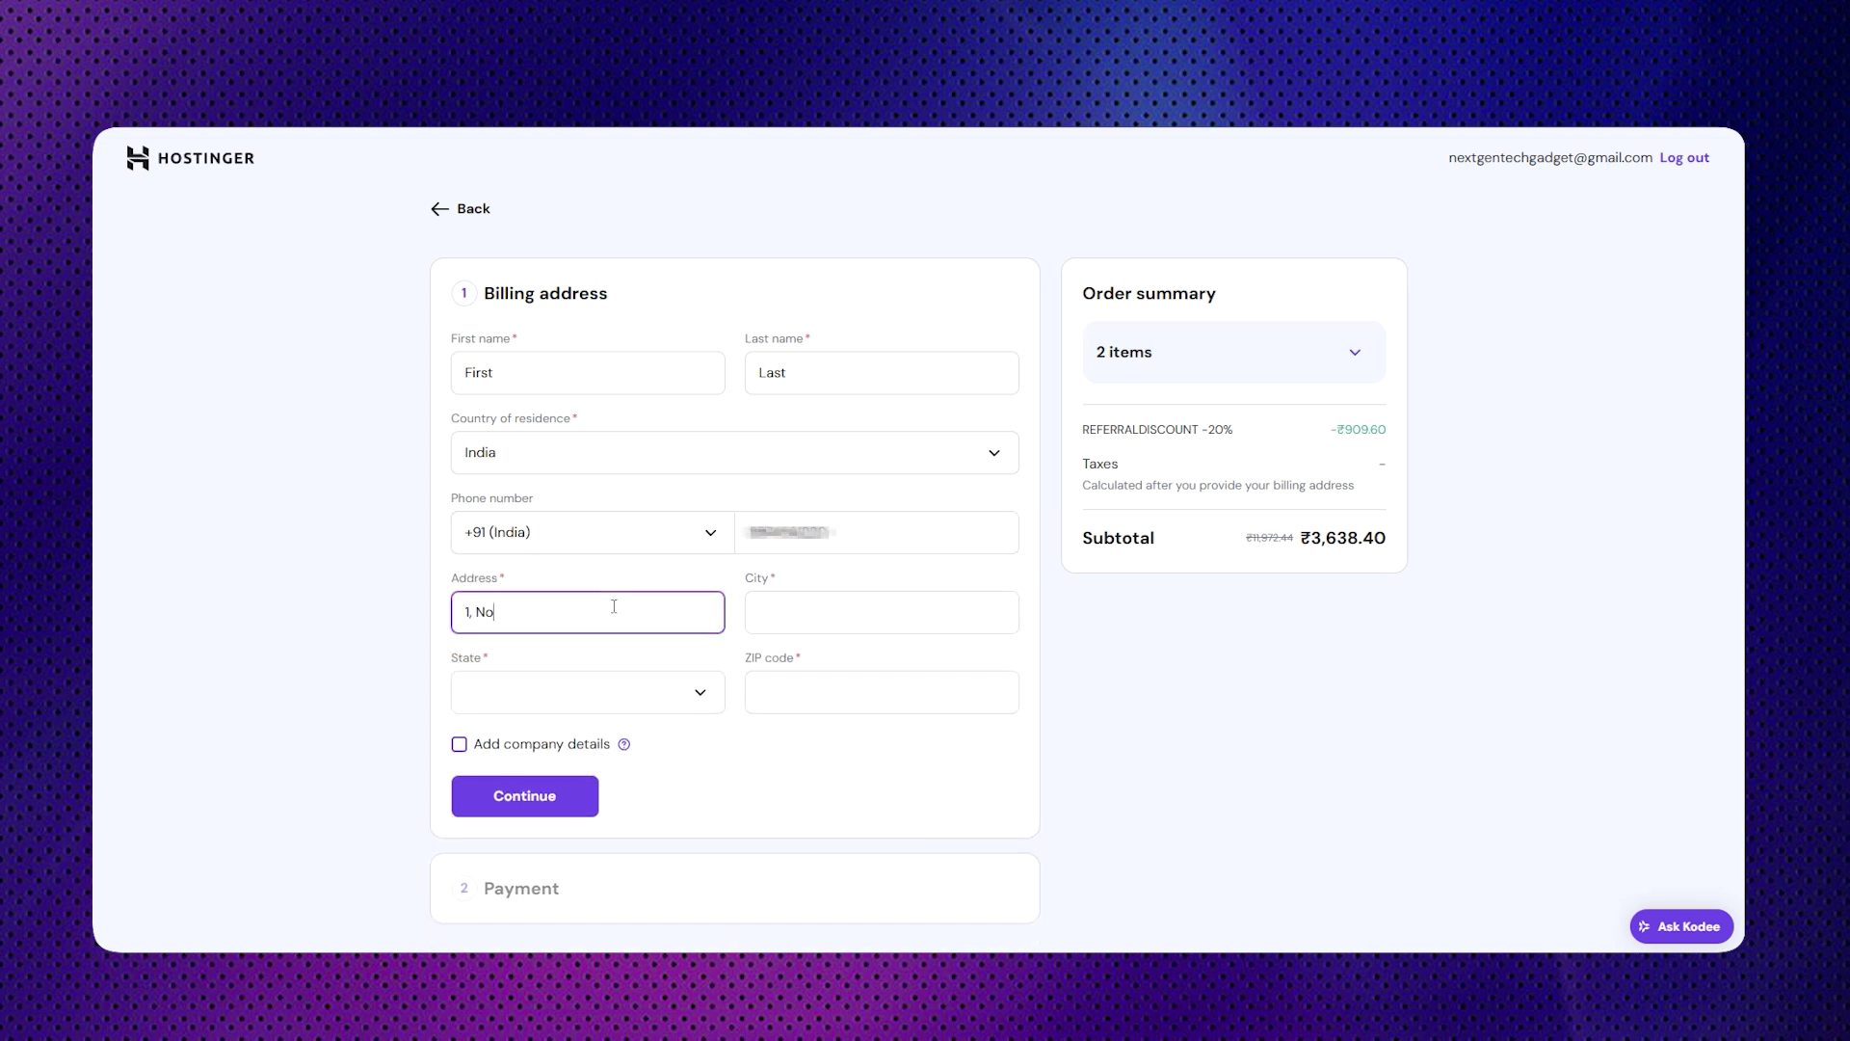
pyautogui.press('Tab')
pyautogui.write('Chennai')
pyautogui.click(701, 648)
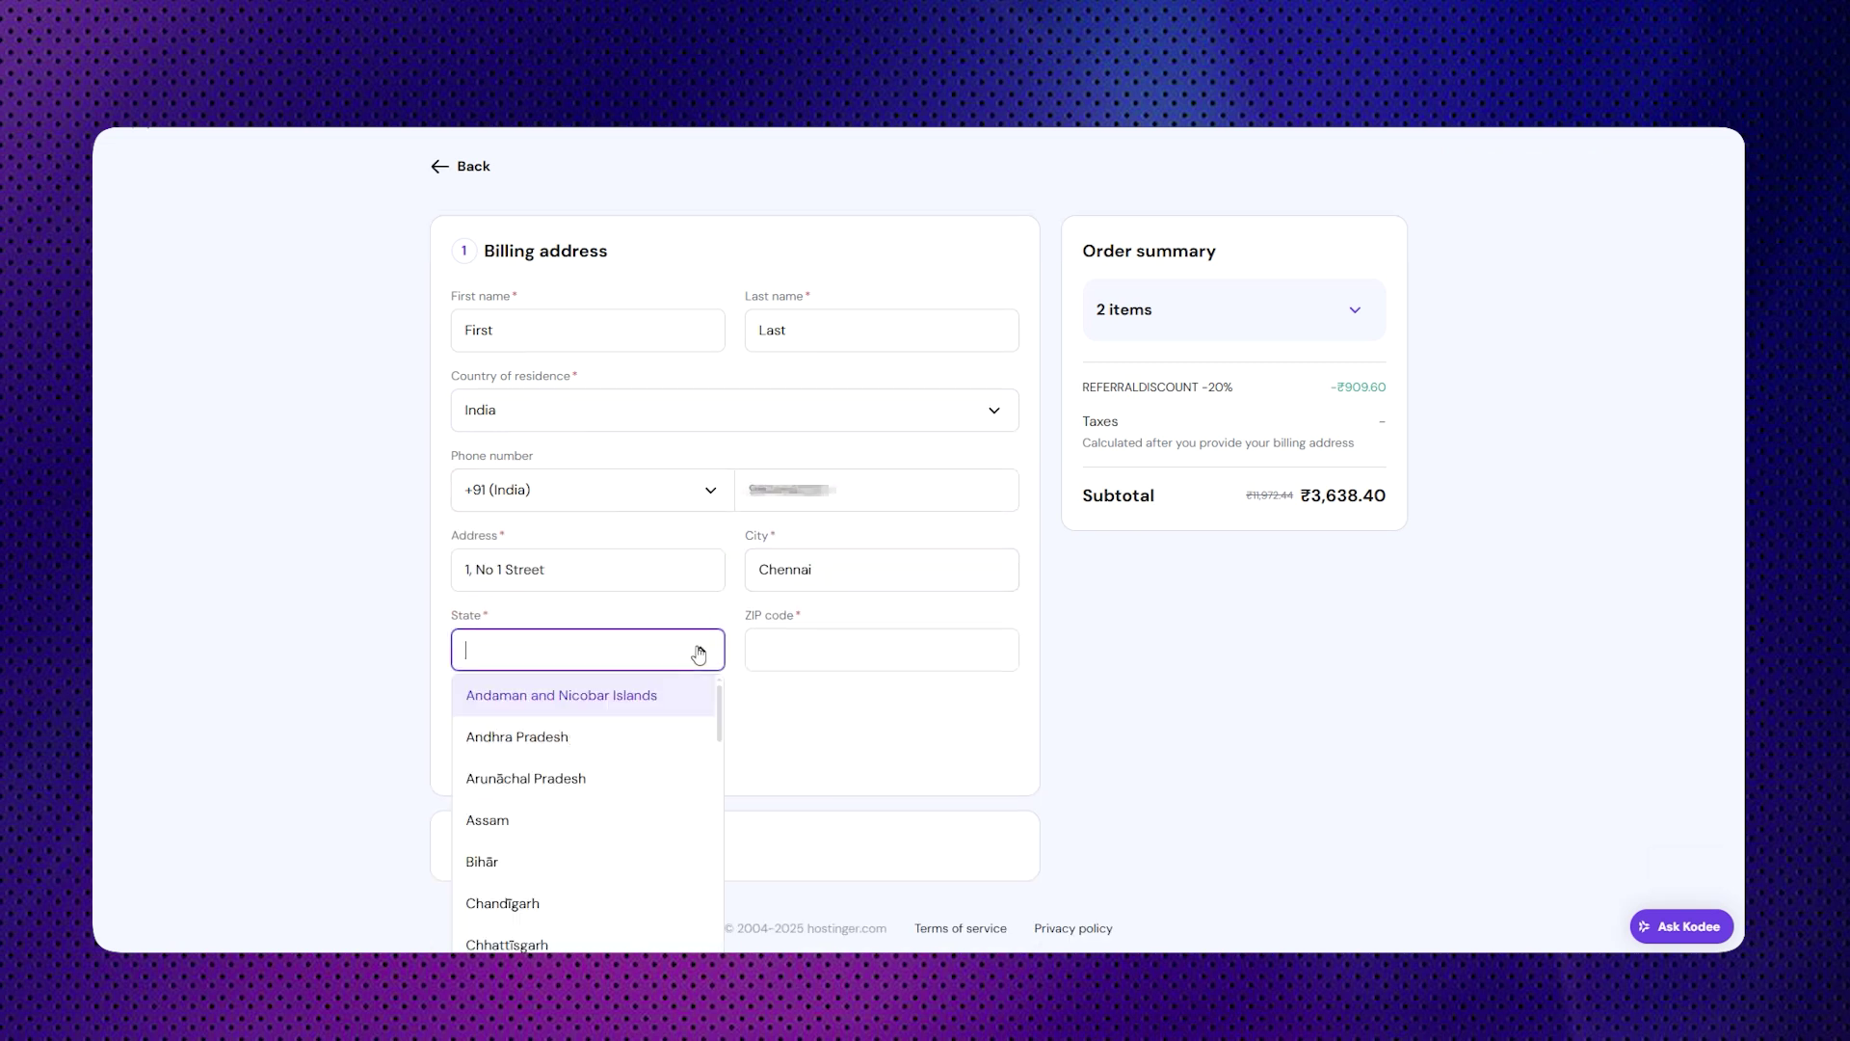
pyautogui.scroll(-8, 620, 806)
pyautogui.click(579, 749)
pyautogui.click(893, 648)
pyautogui.write('640')
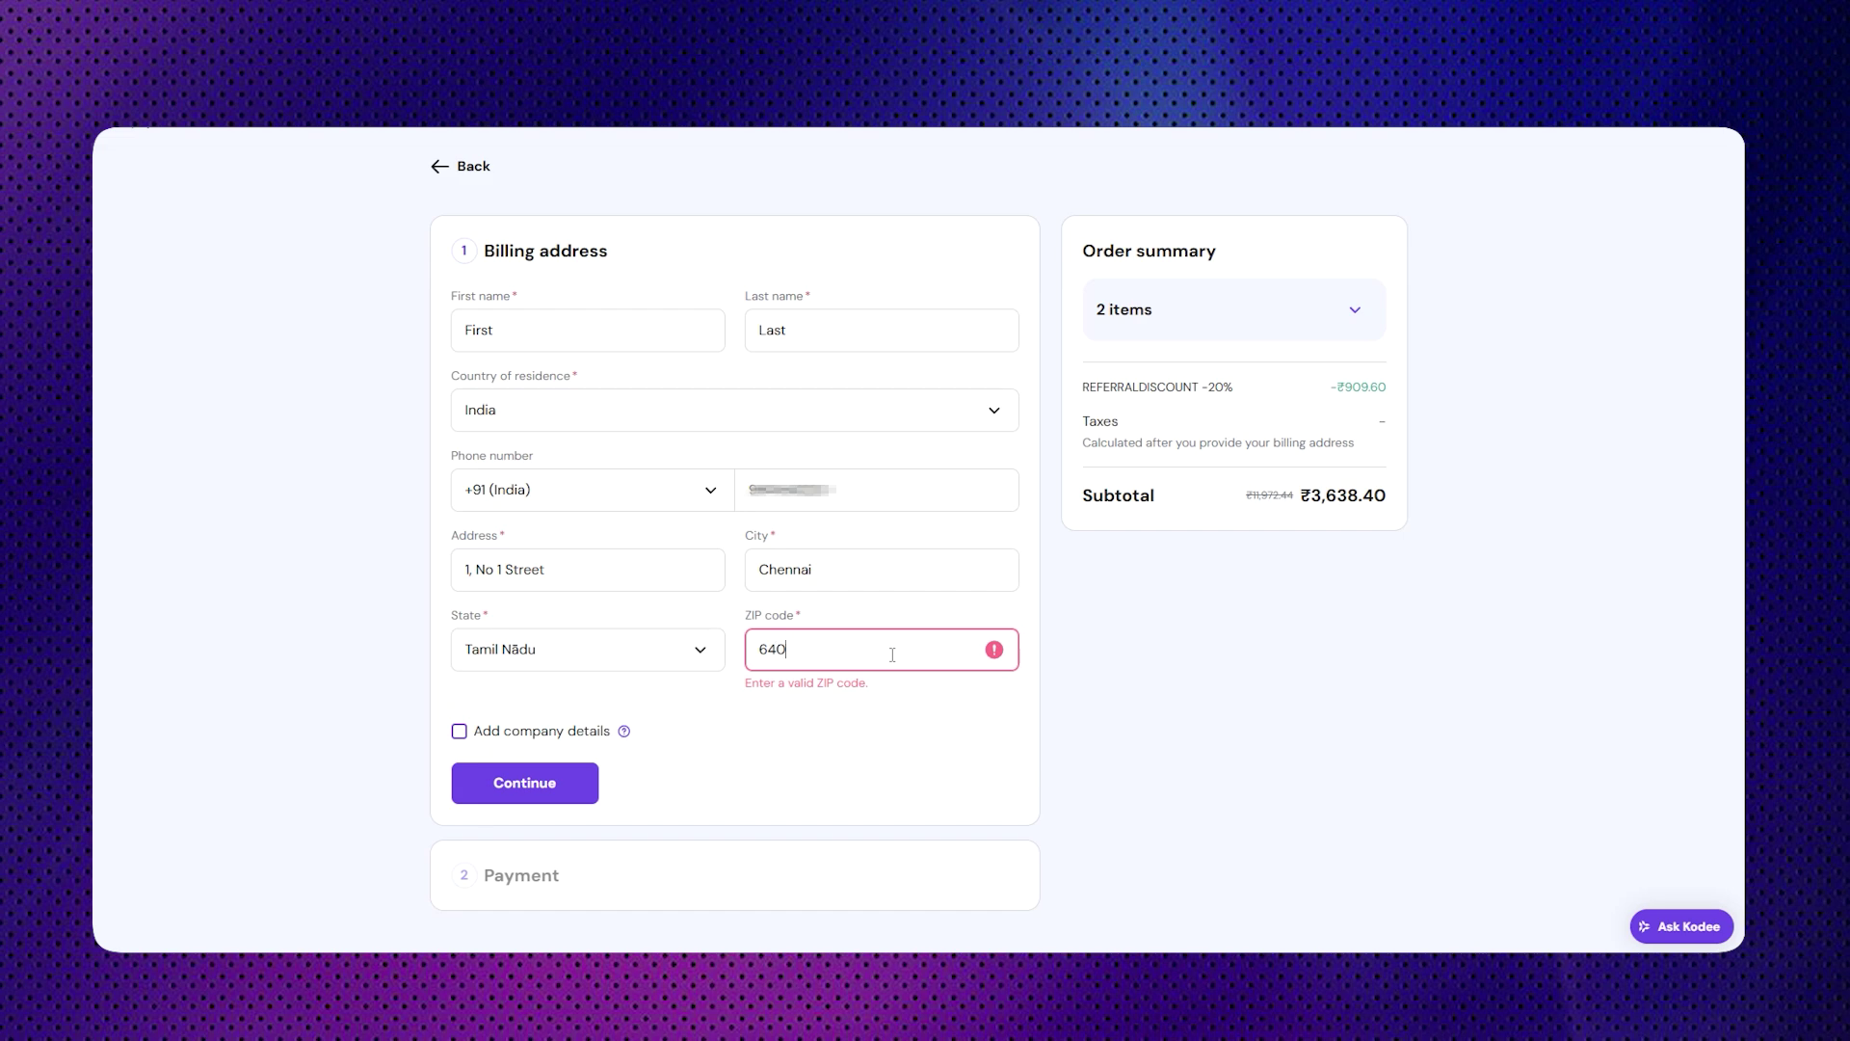
pyautogui.write('001')
pyautogui.press('Return')
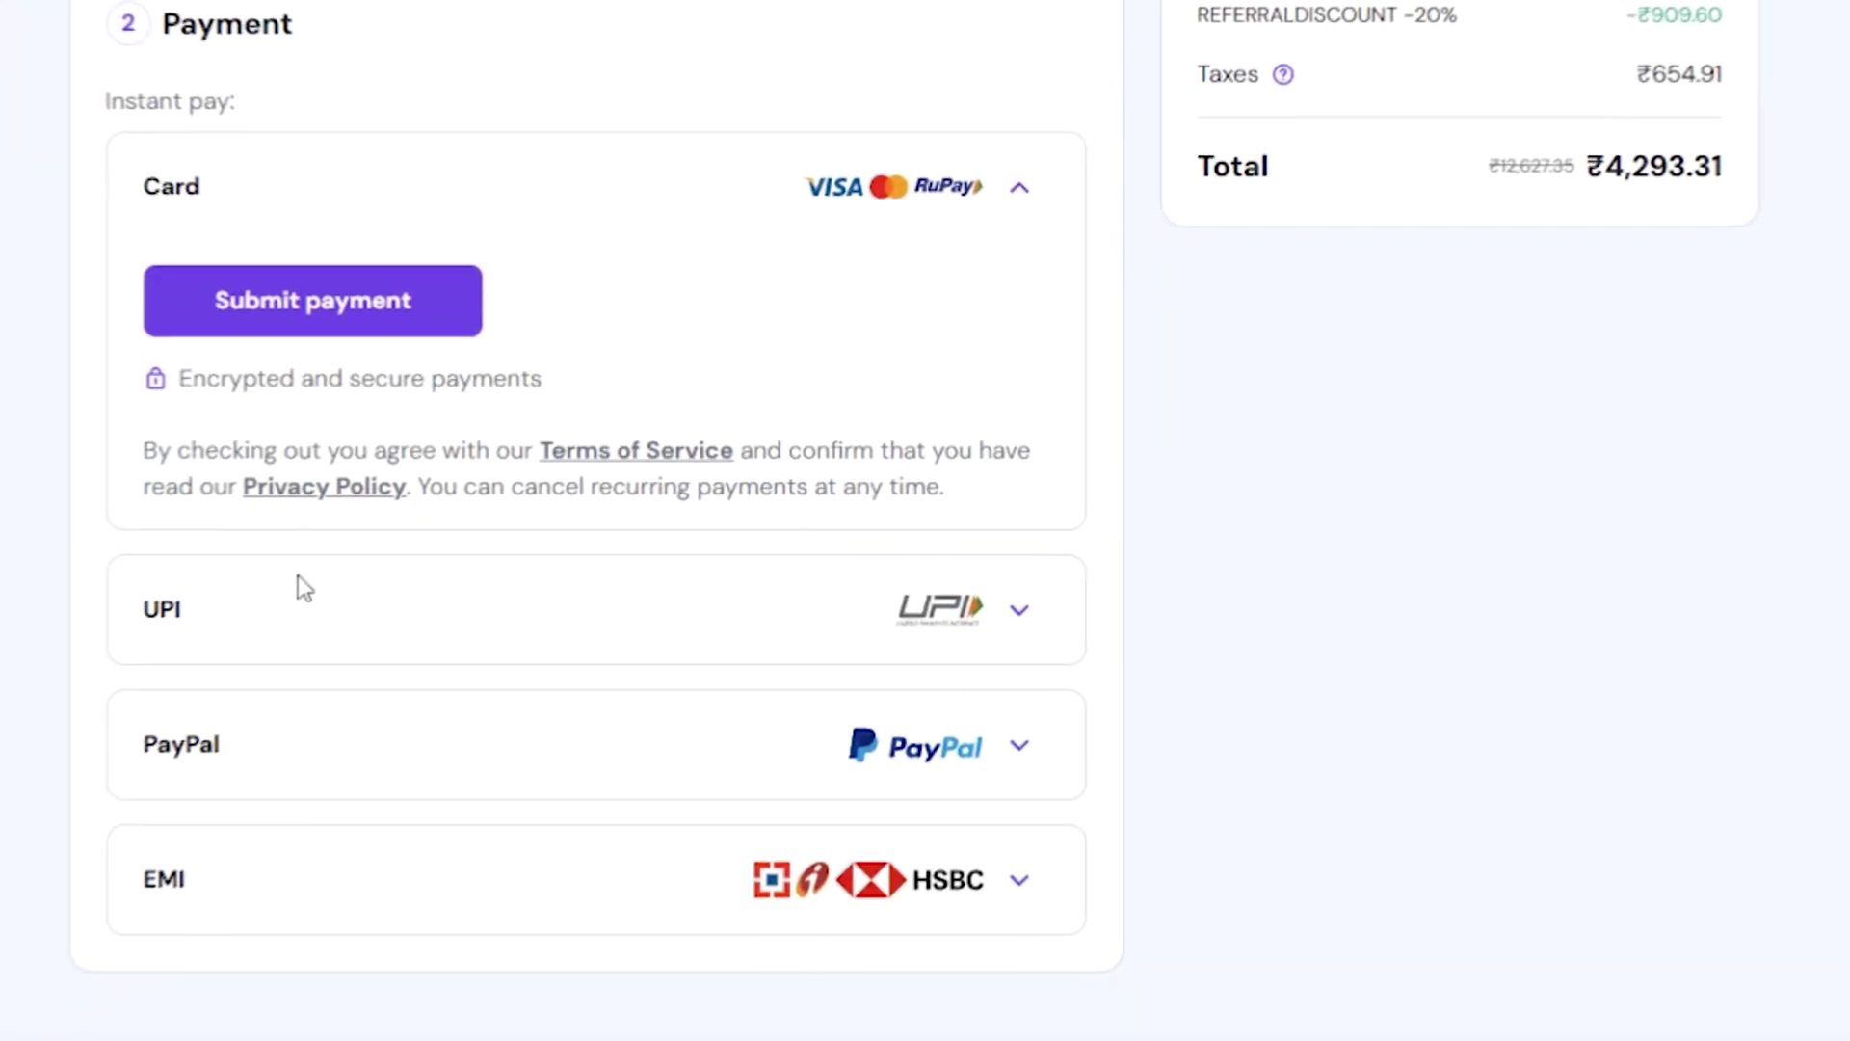
# - Look through the UPI, PayPal and EMI payment options
pyautogui.click(165, 622)
pyautogui.click(255, 793)
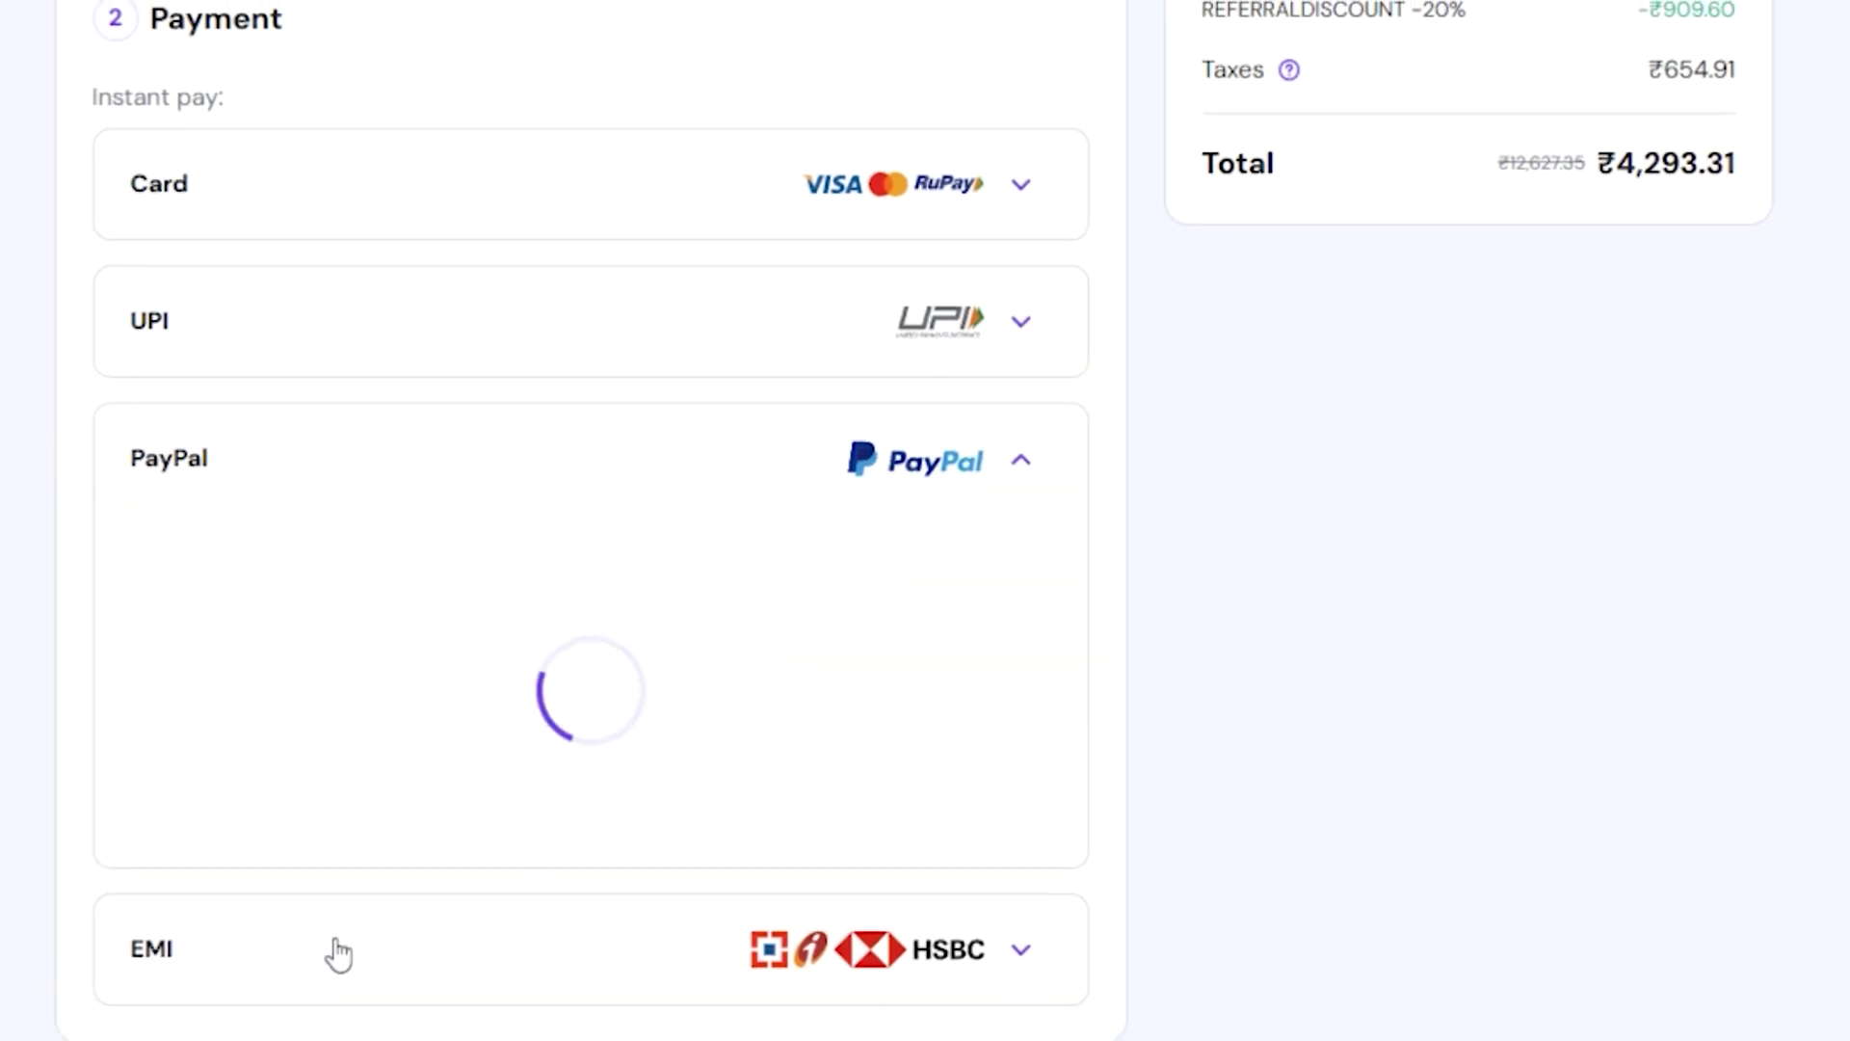
pyautogui.click(1051, 969)
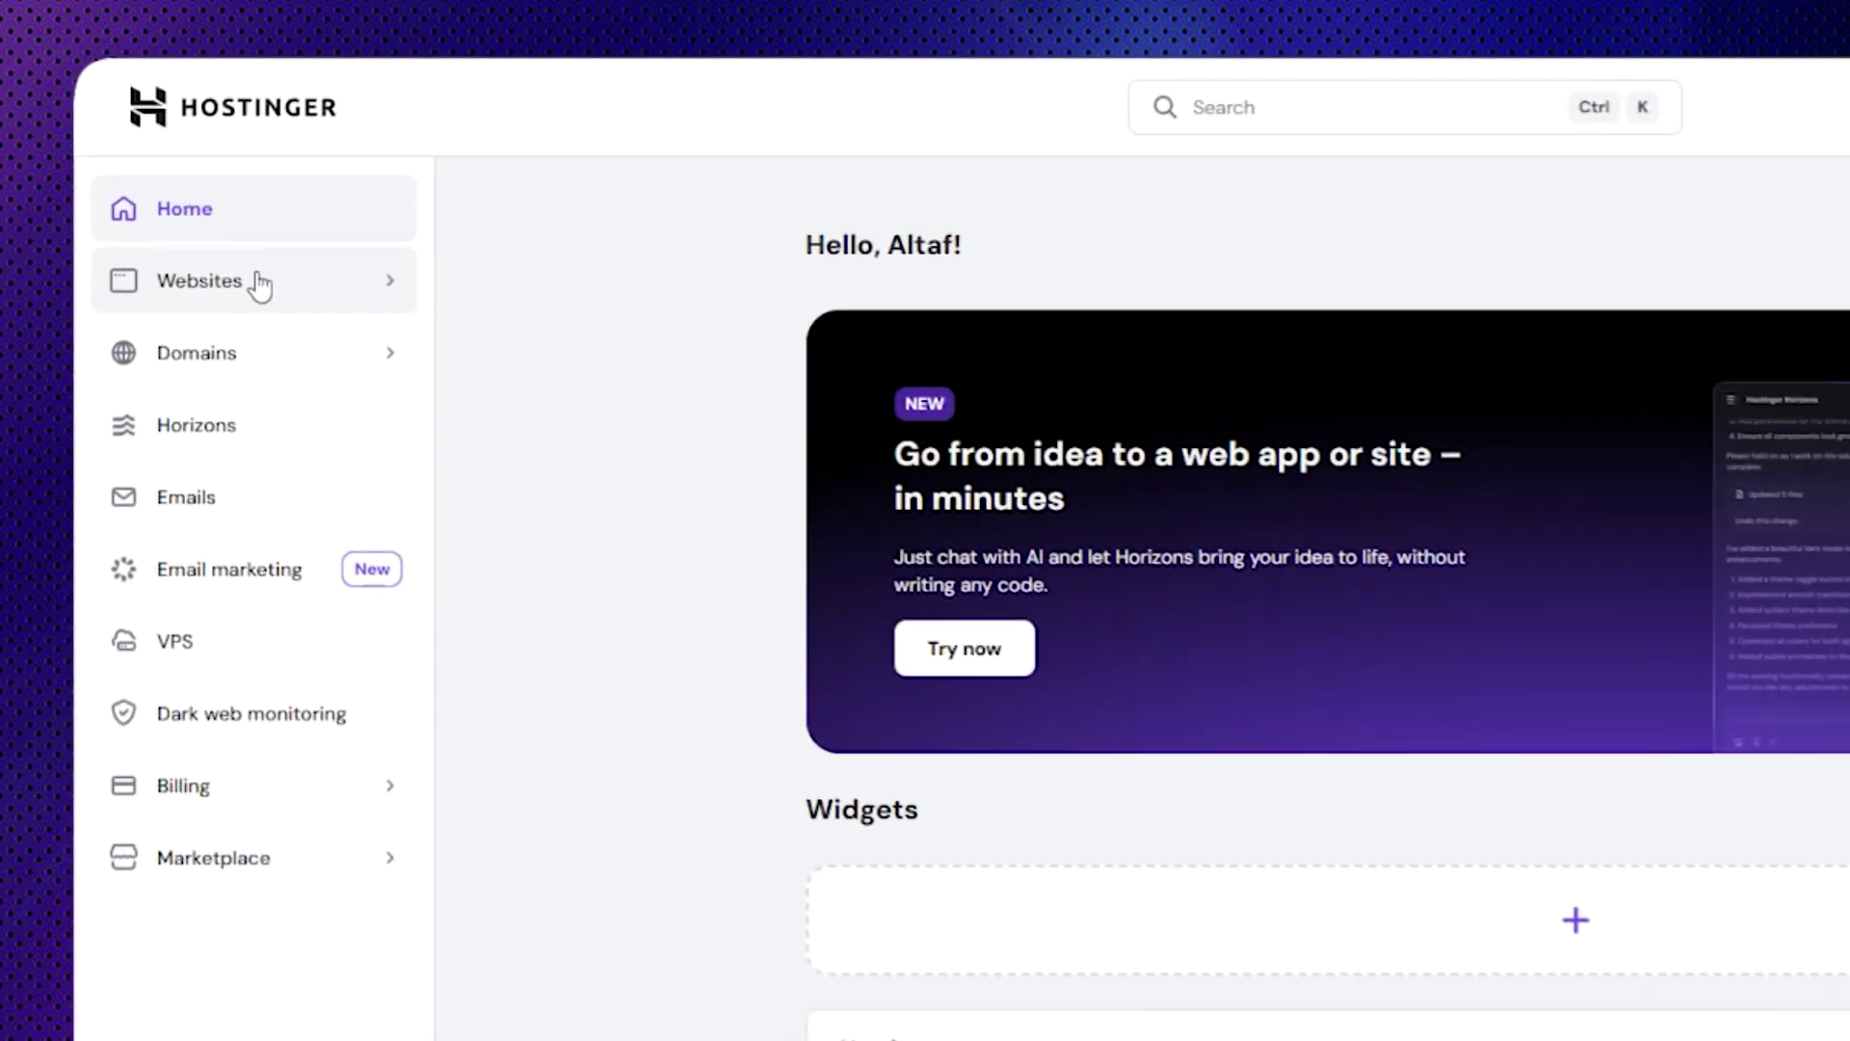
# - Add a website to the Business Web Hosting plan using Hostinger Website Builder
pyautogui.click(258, 282)
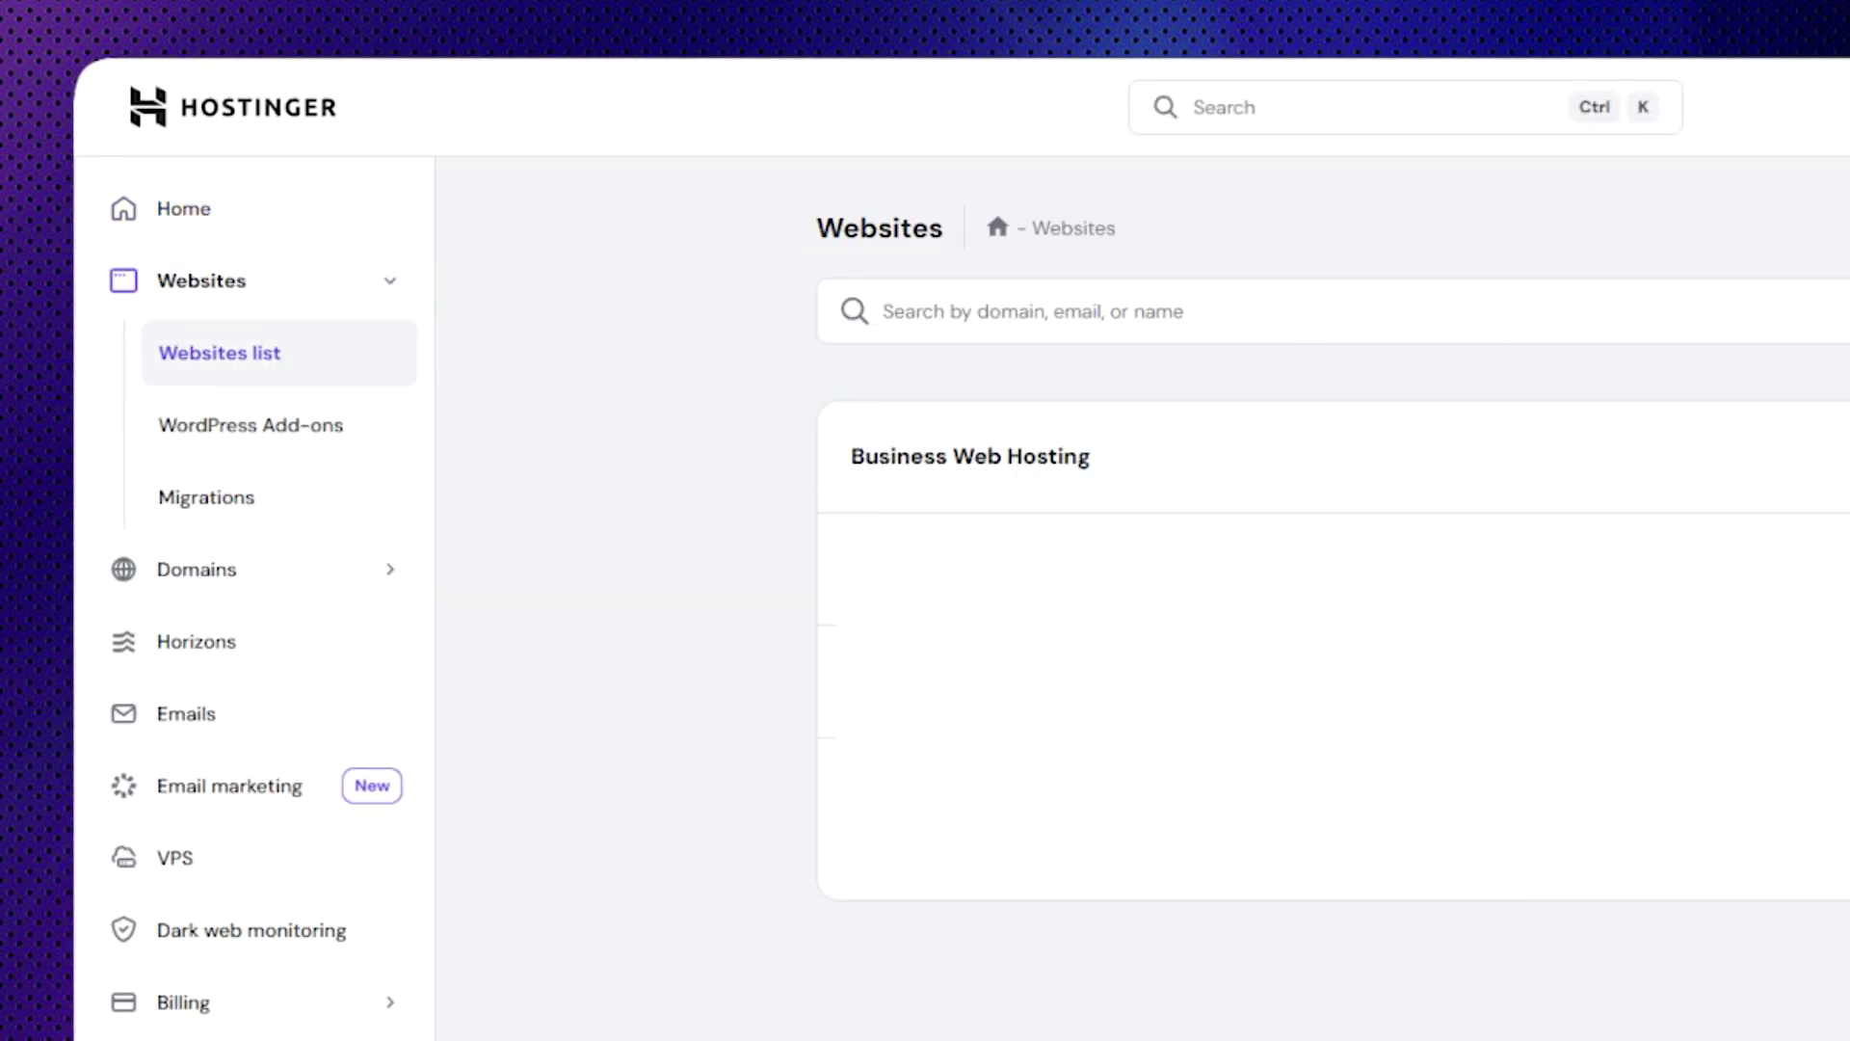
pyautogui.click(1045, 462)
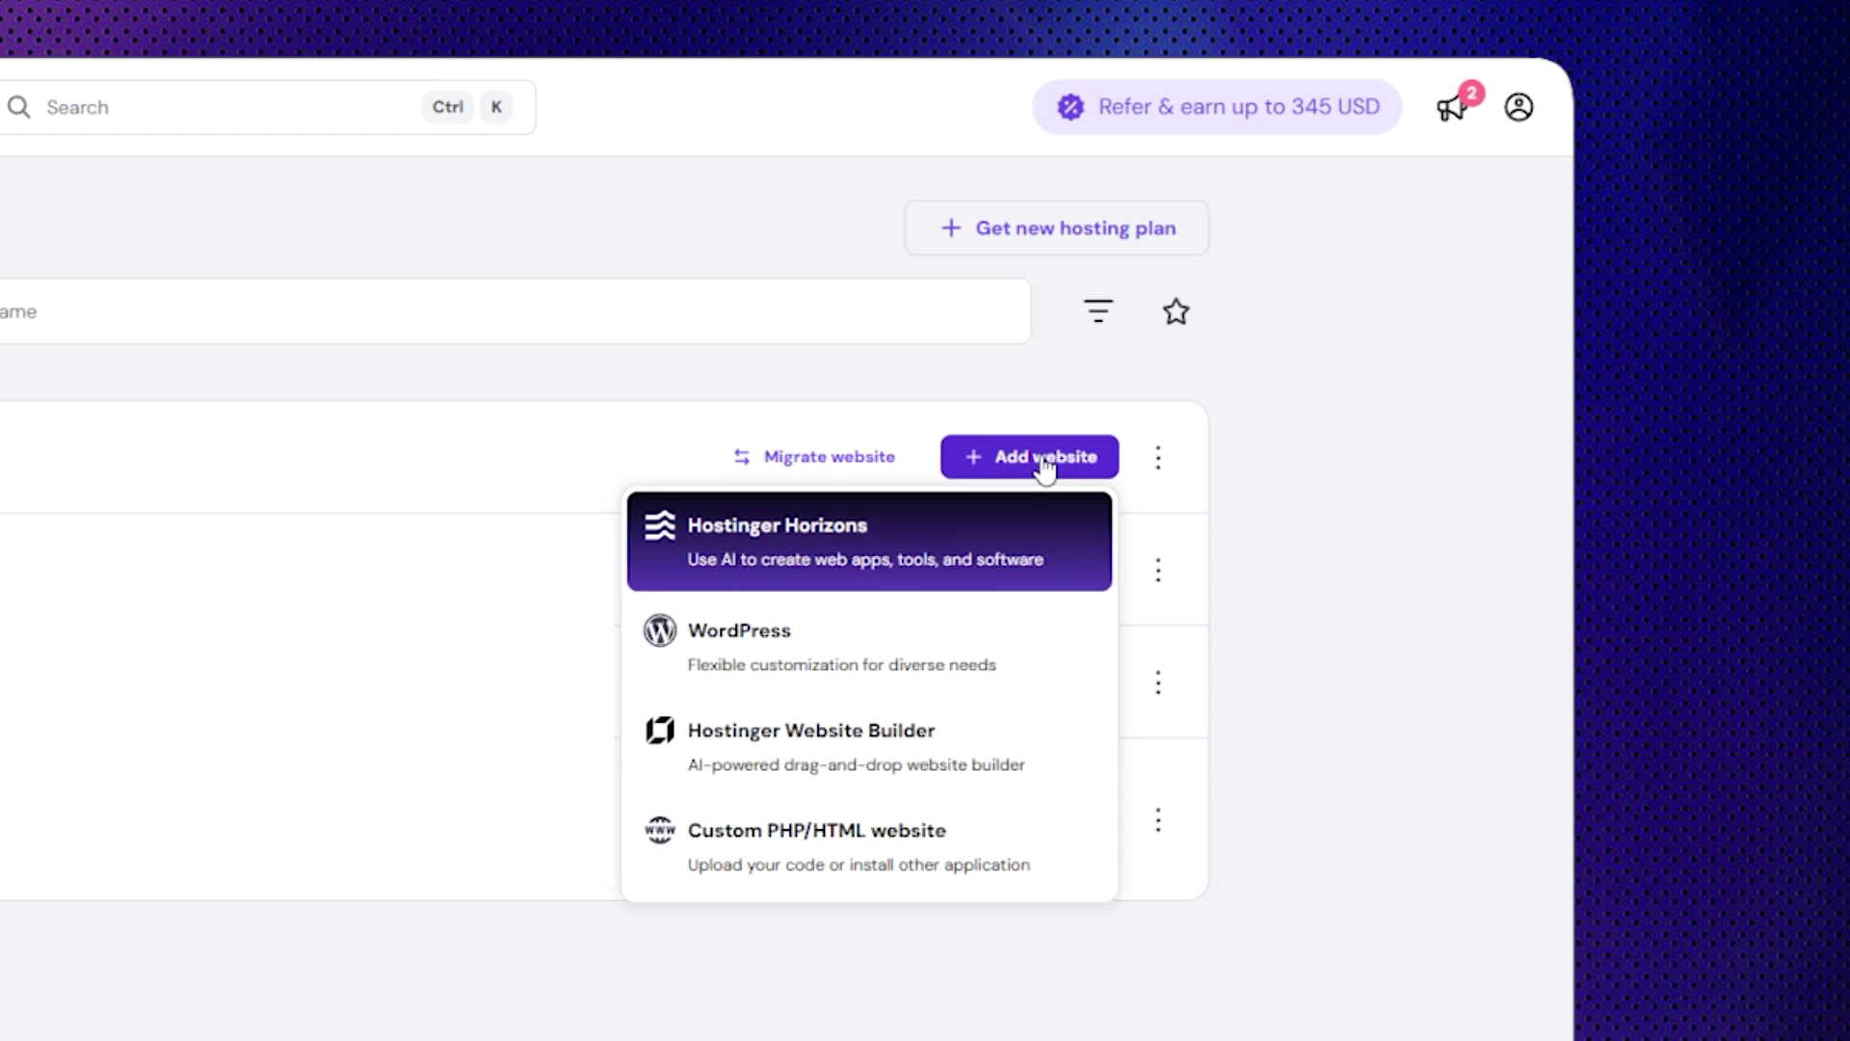
pyautogui.click(854, 761)
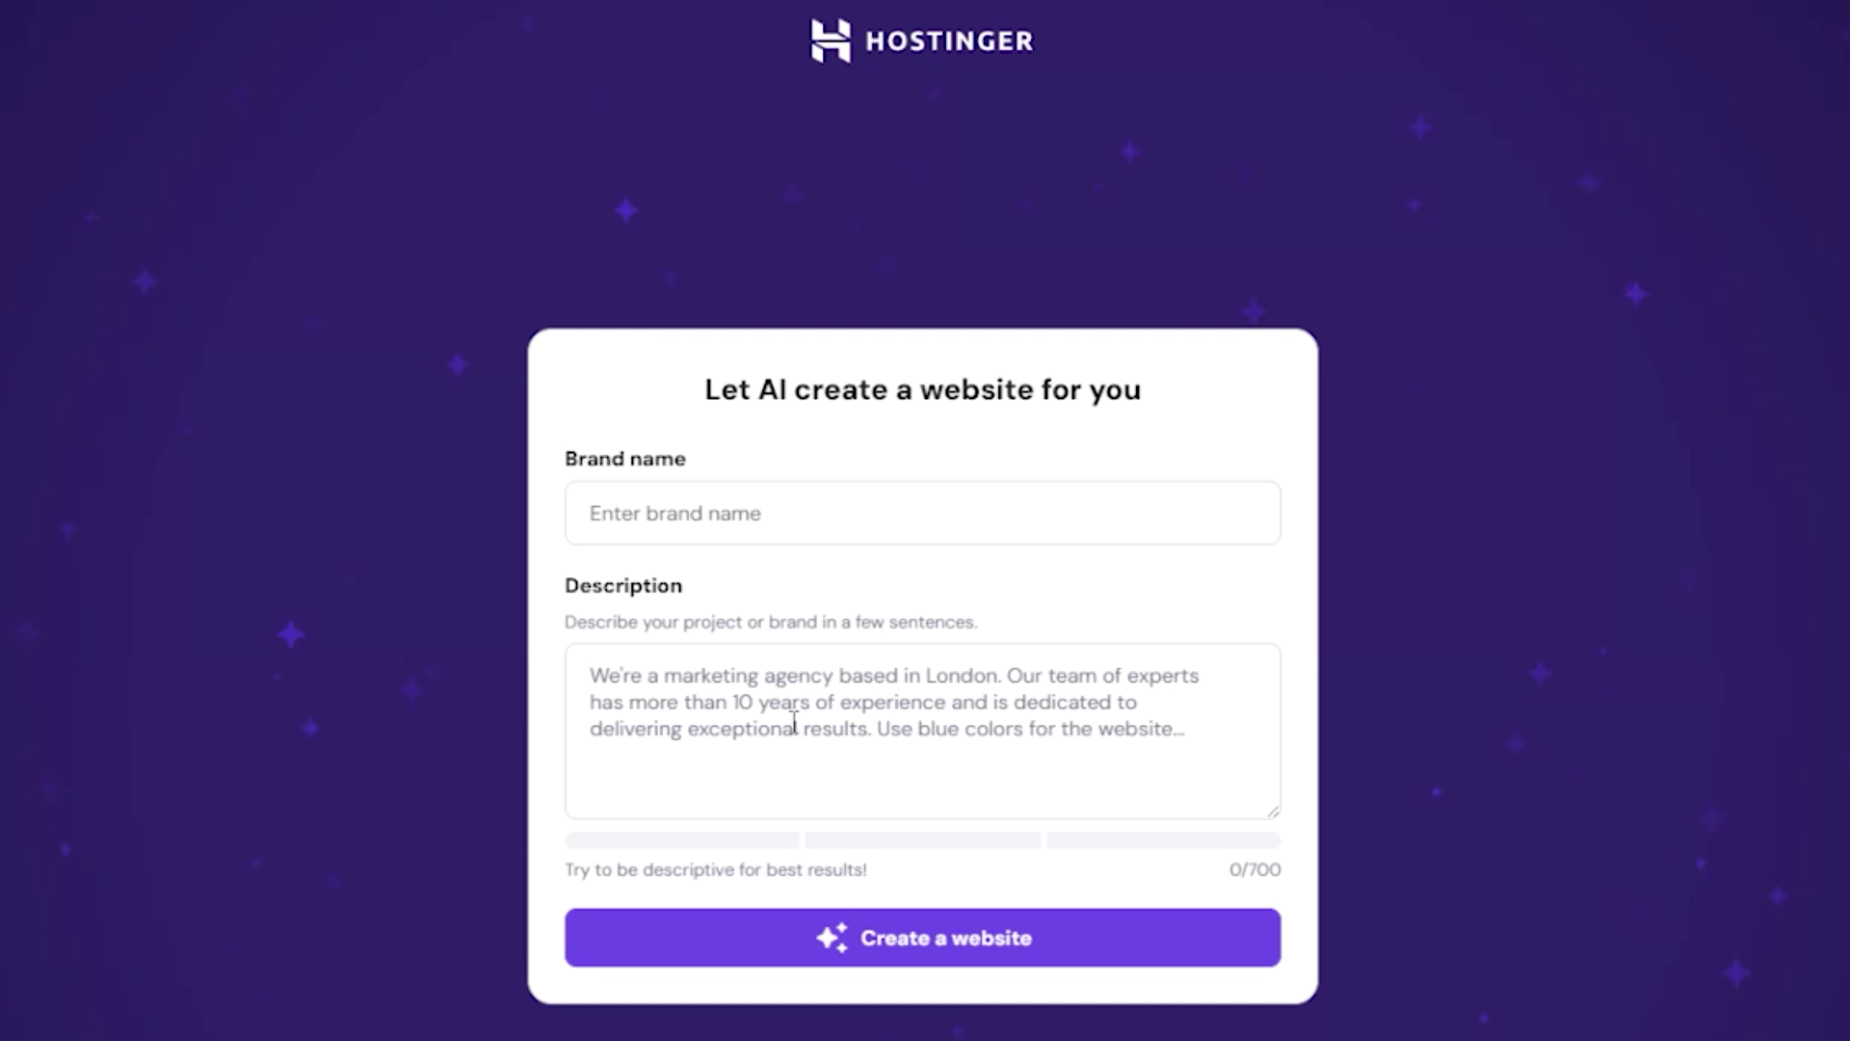
# - Generate an AI website with brand name "NextGen Tech Gadgets – Smart Devices for Everyday Life", the online tech gadgets store description and an online store
pyautogui.click(702, 523)
pyautogui.write('NextGen Tech Gadgets – Smart Devices for Everyday Life')
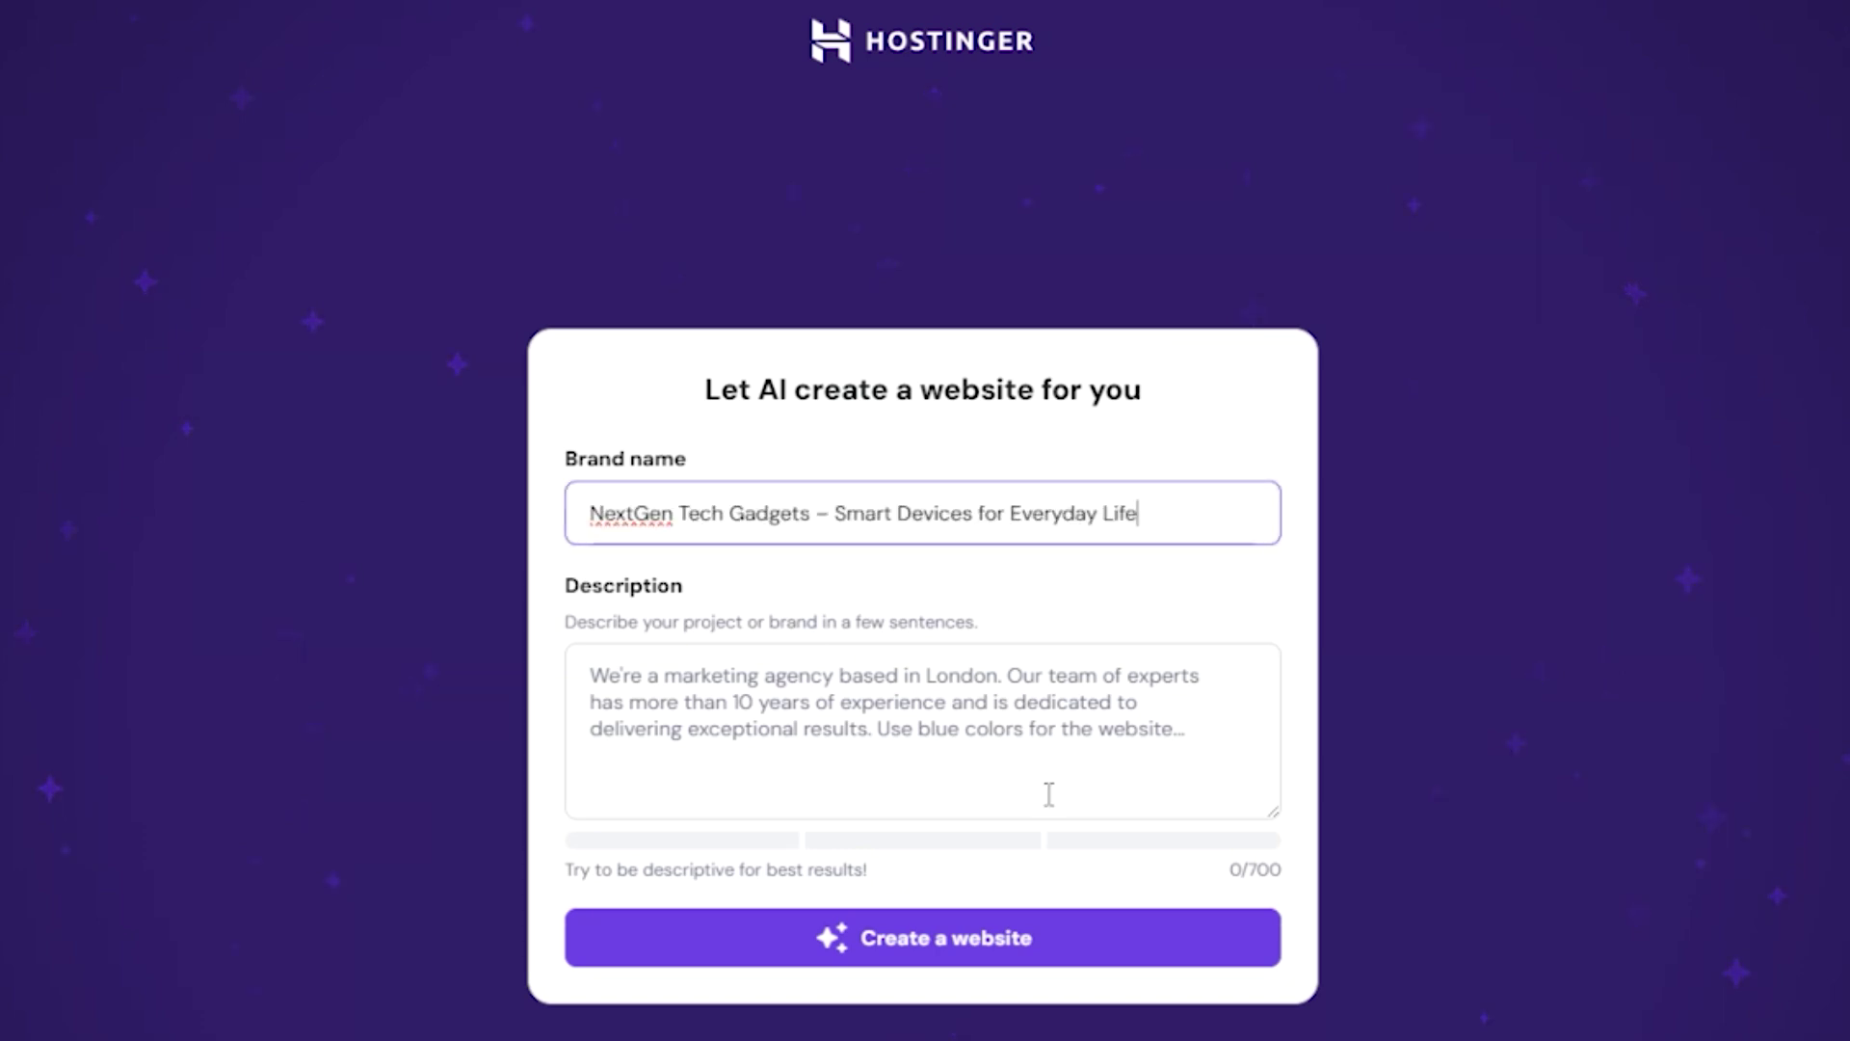
pyautogui.click(1164, 726)
pyautogui.hotkey('ctrl', 'v')
pyautogui.press('Return')
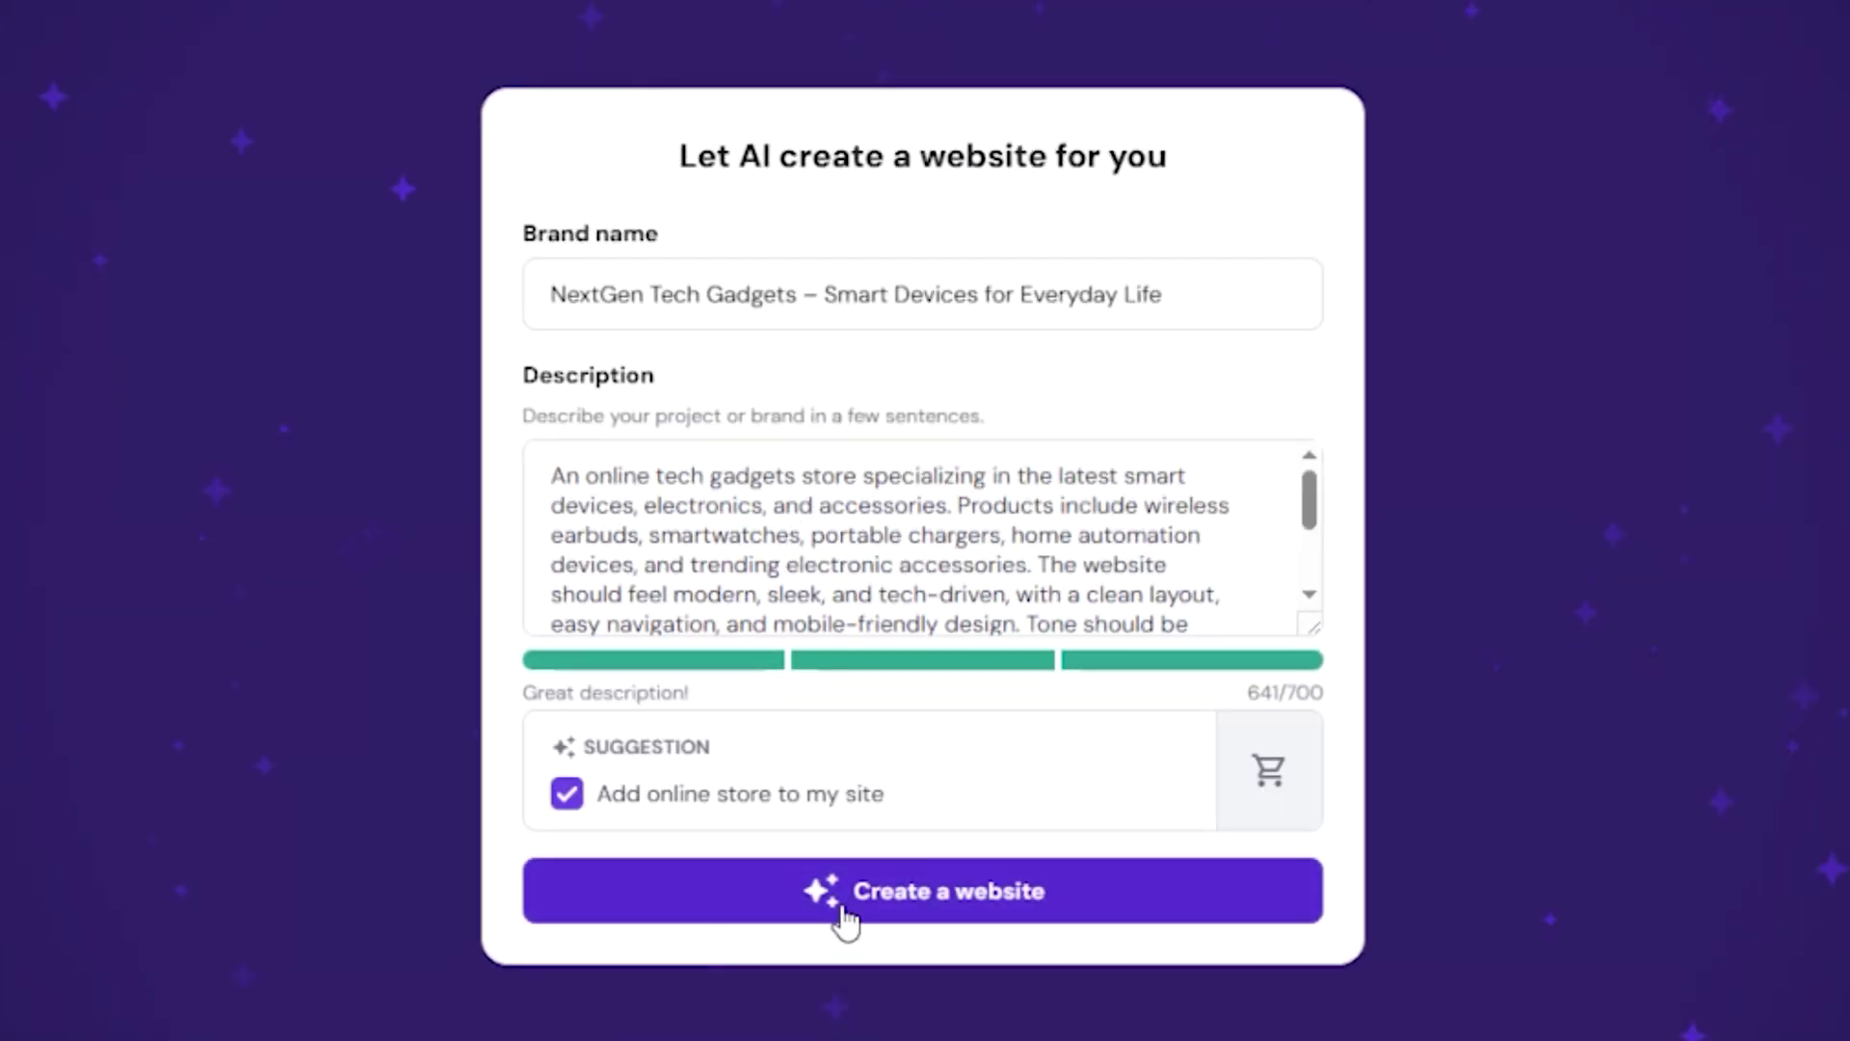
pyautogui.click(843, 911)
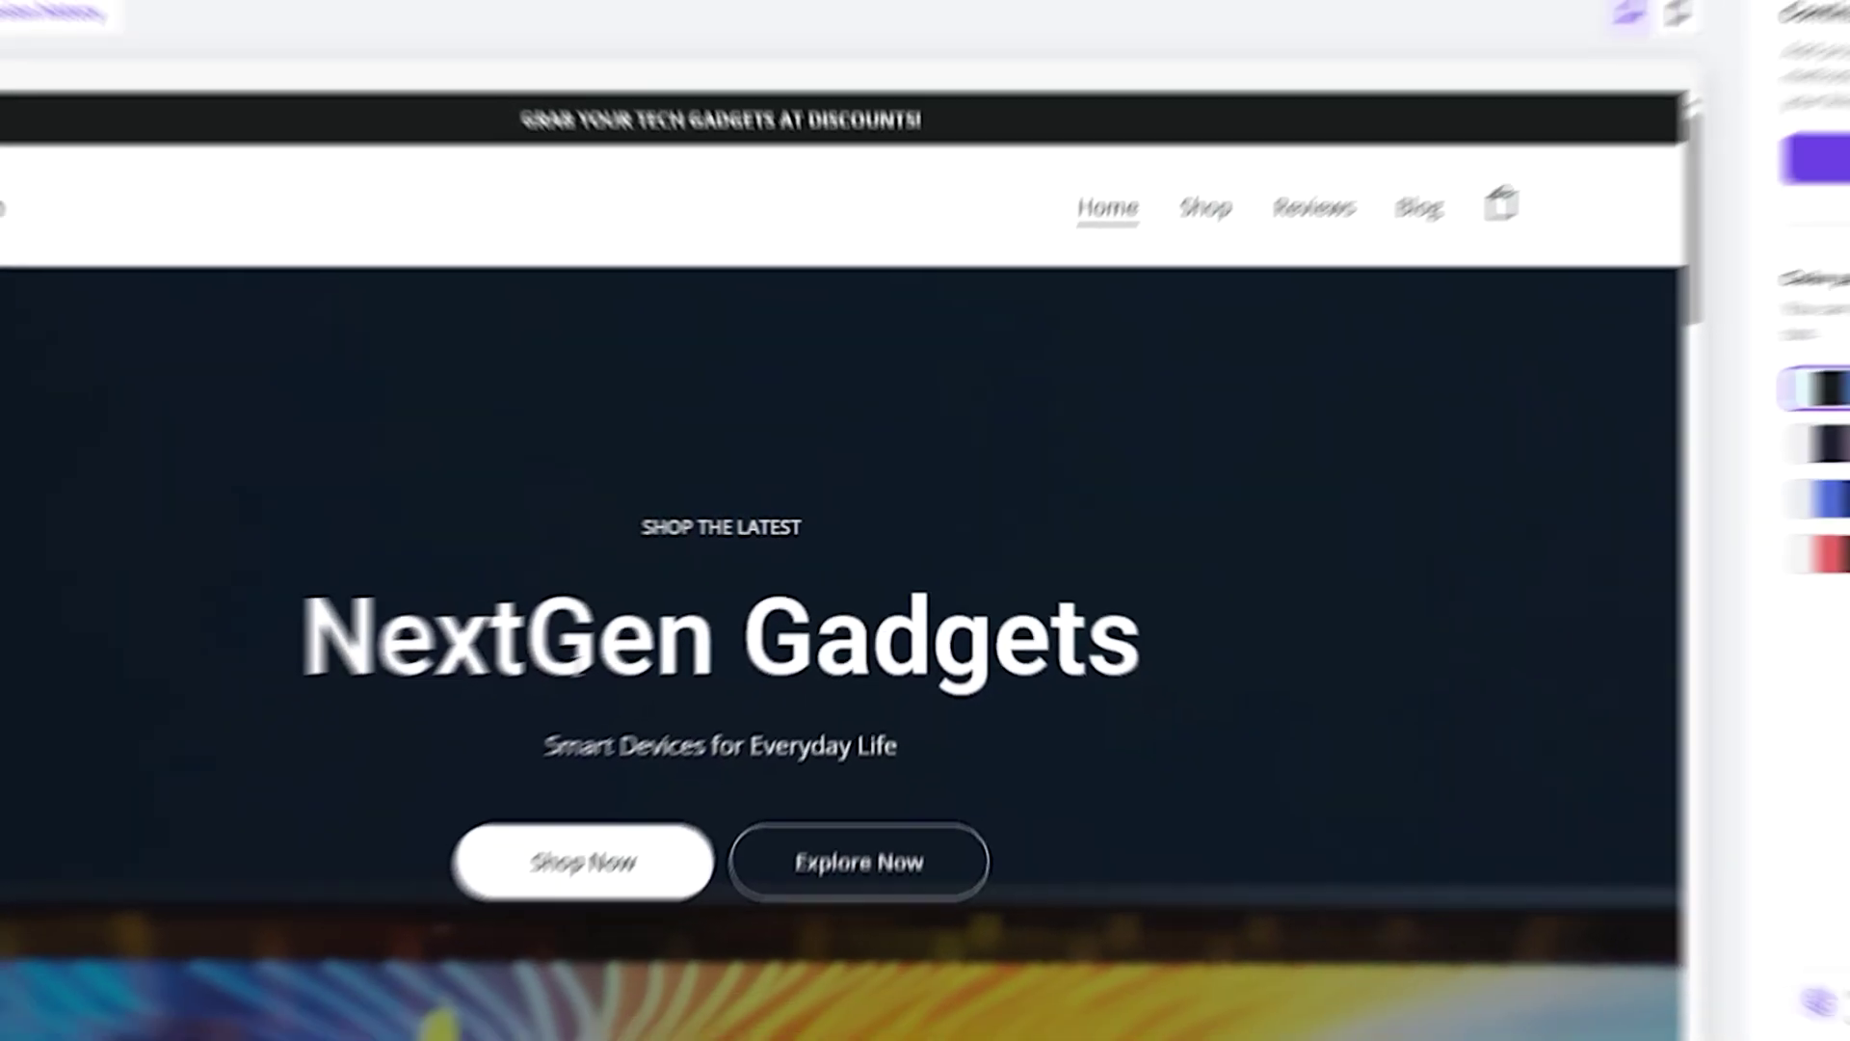
# - Review the generated website down to its footer and look at the options for creating another version
pyautogui.scroll(-15, 656, 583)
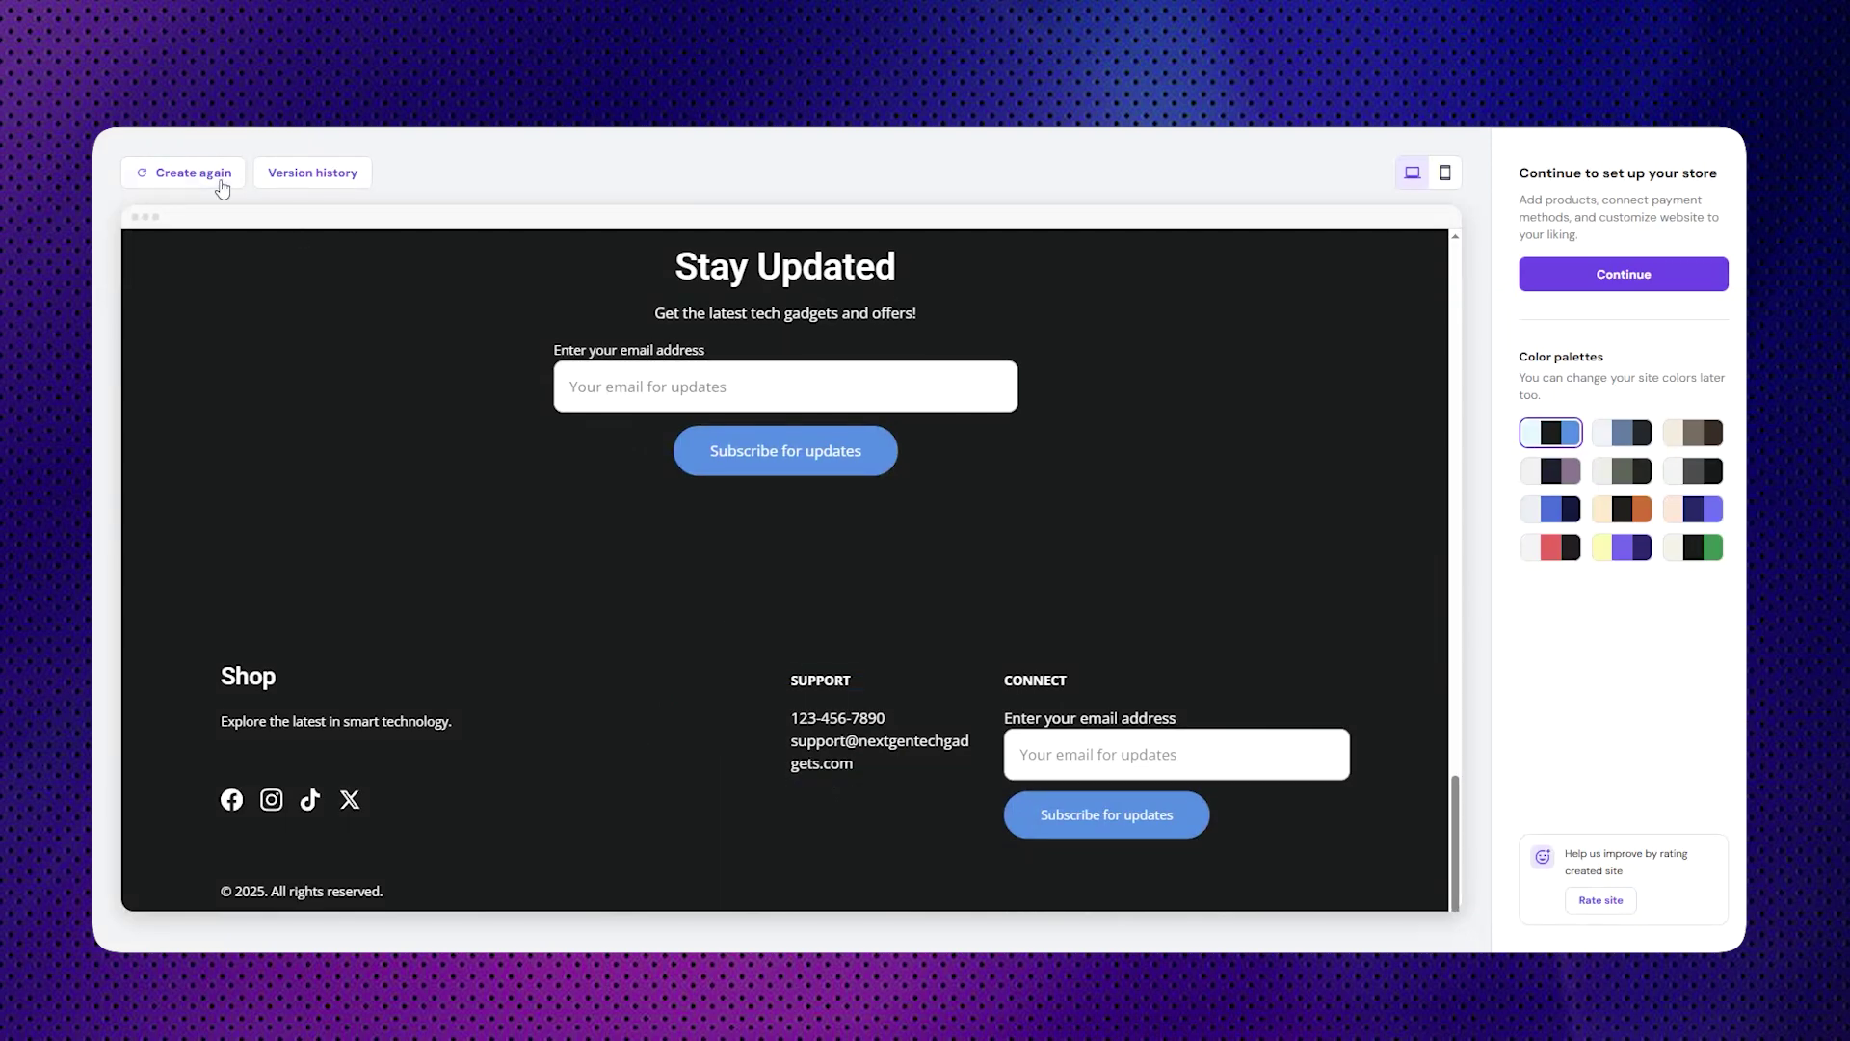
pyautogui.click(216, 176)
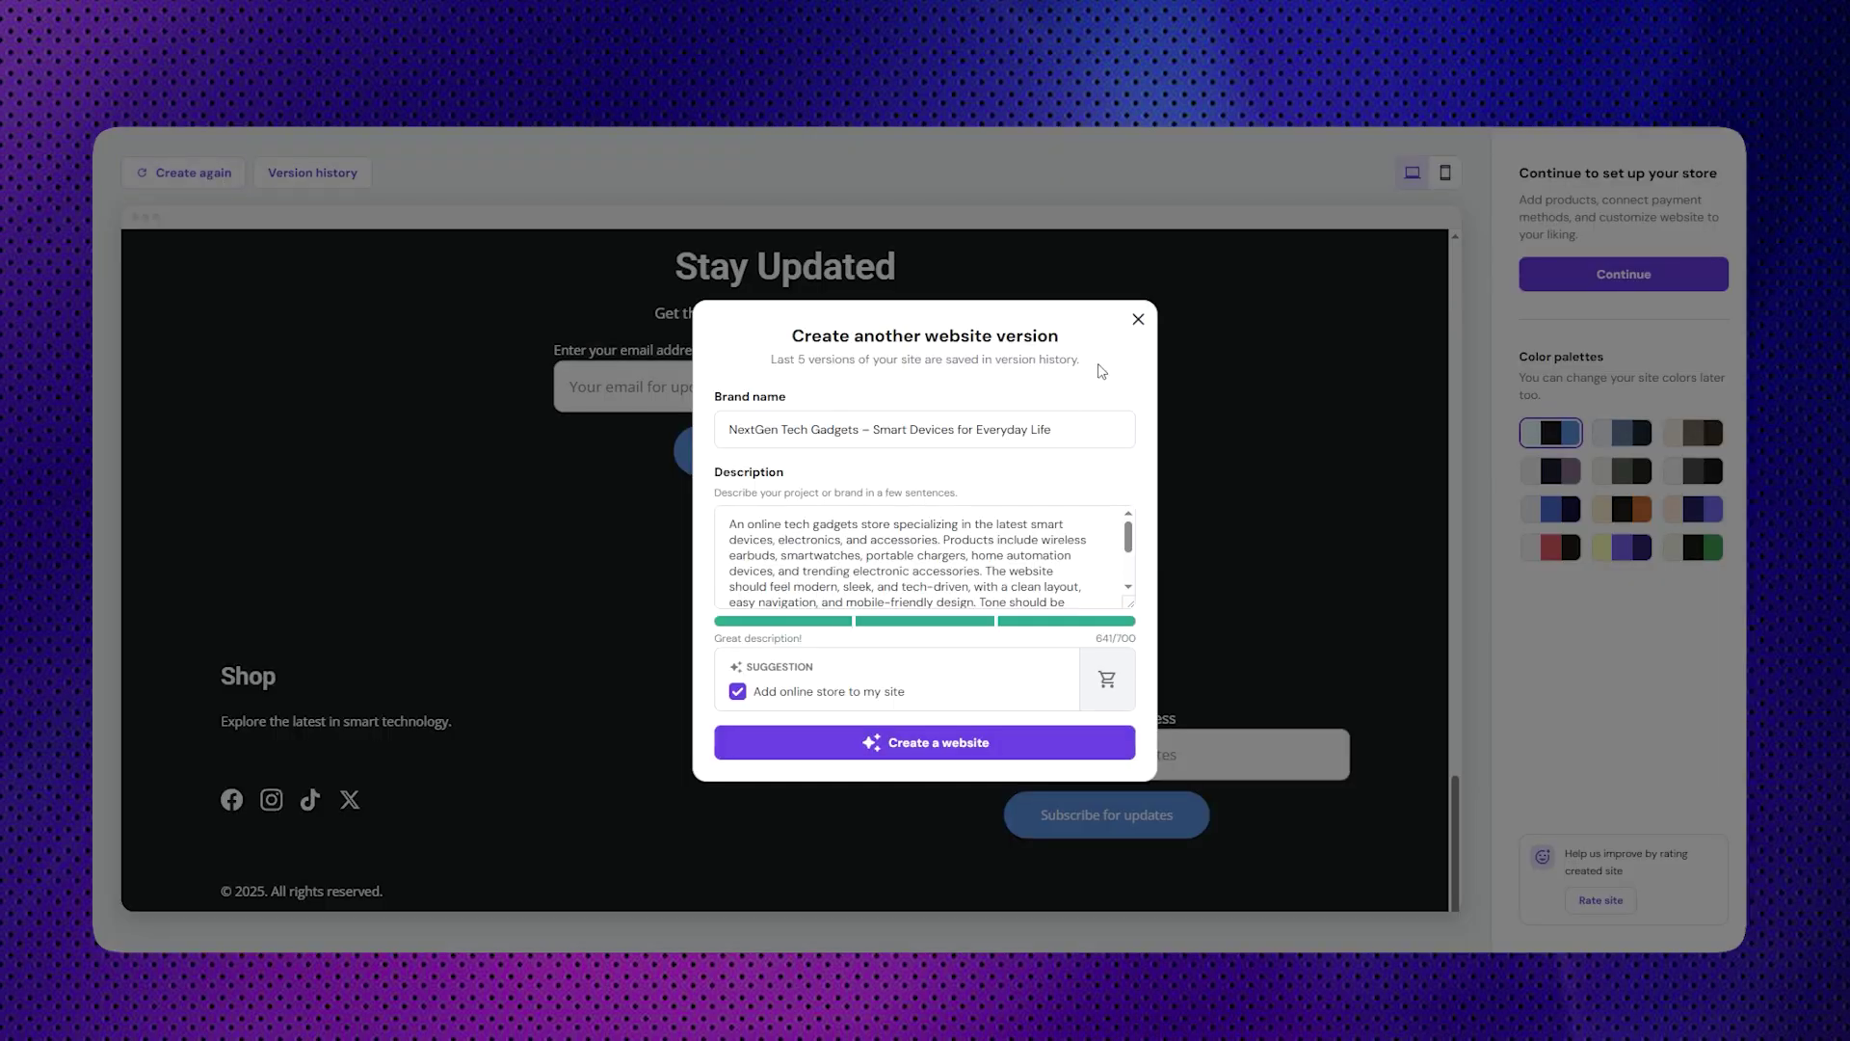
pyautogui.click(1138, 319)
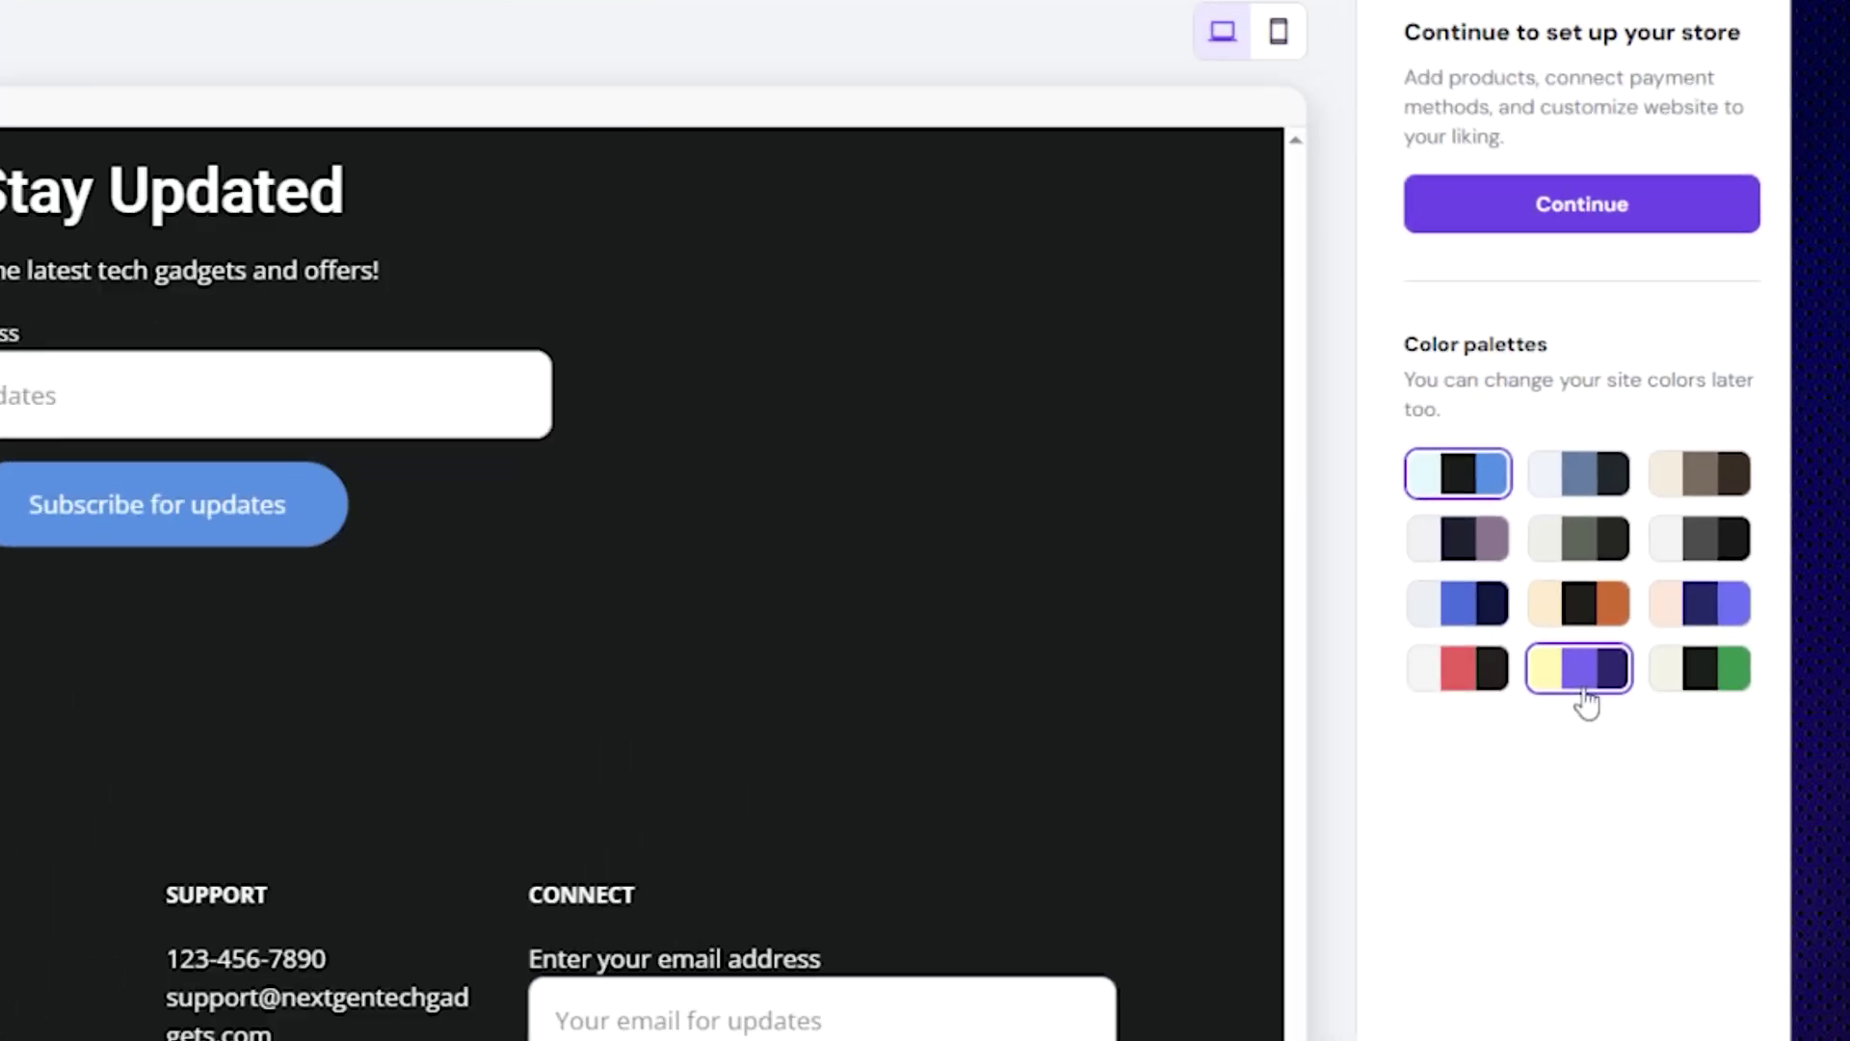
# - Apply the cream, black and green color palette to the site and continue to the store setup
pyautogui.click(1749, 670)
pyautogui.scroll(10, 901, 756)
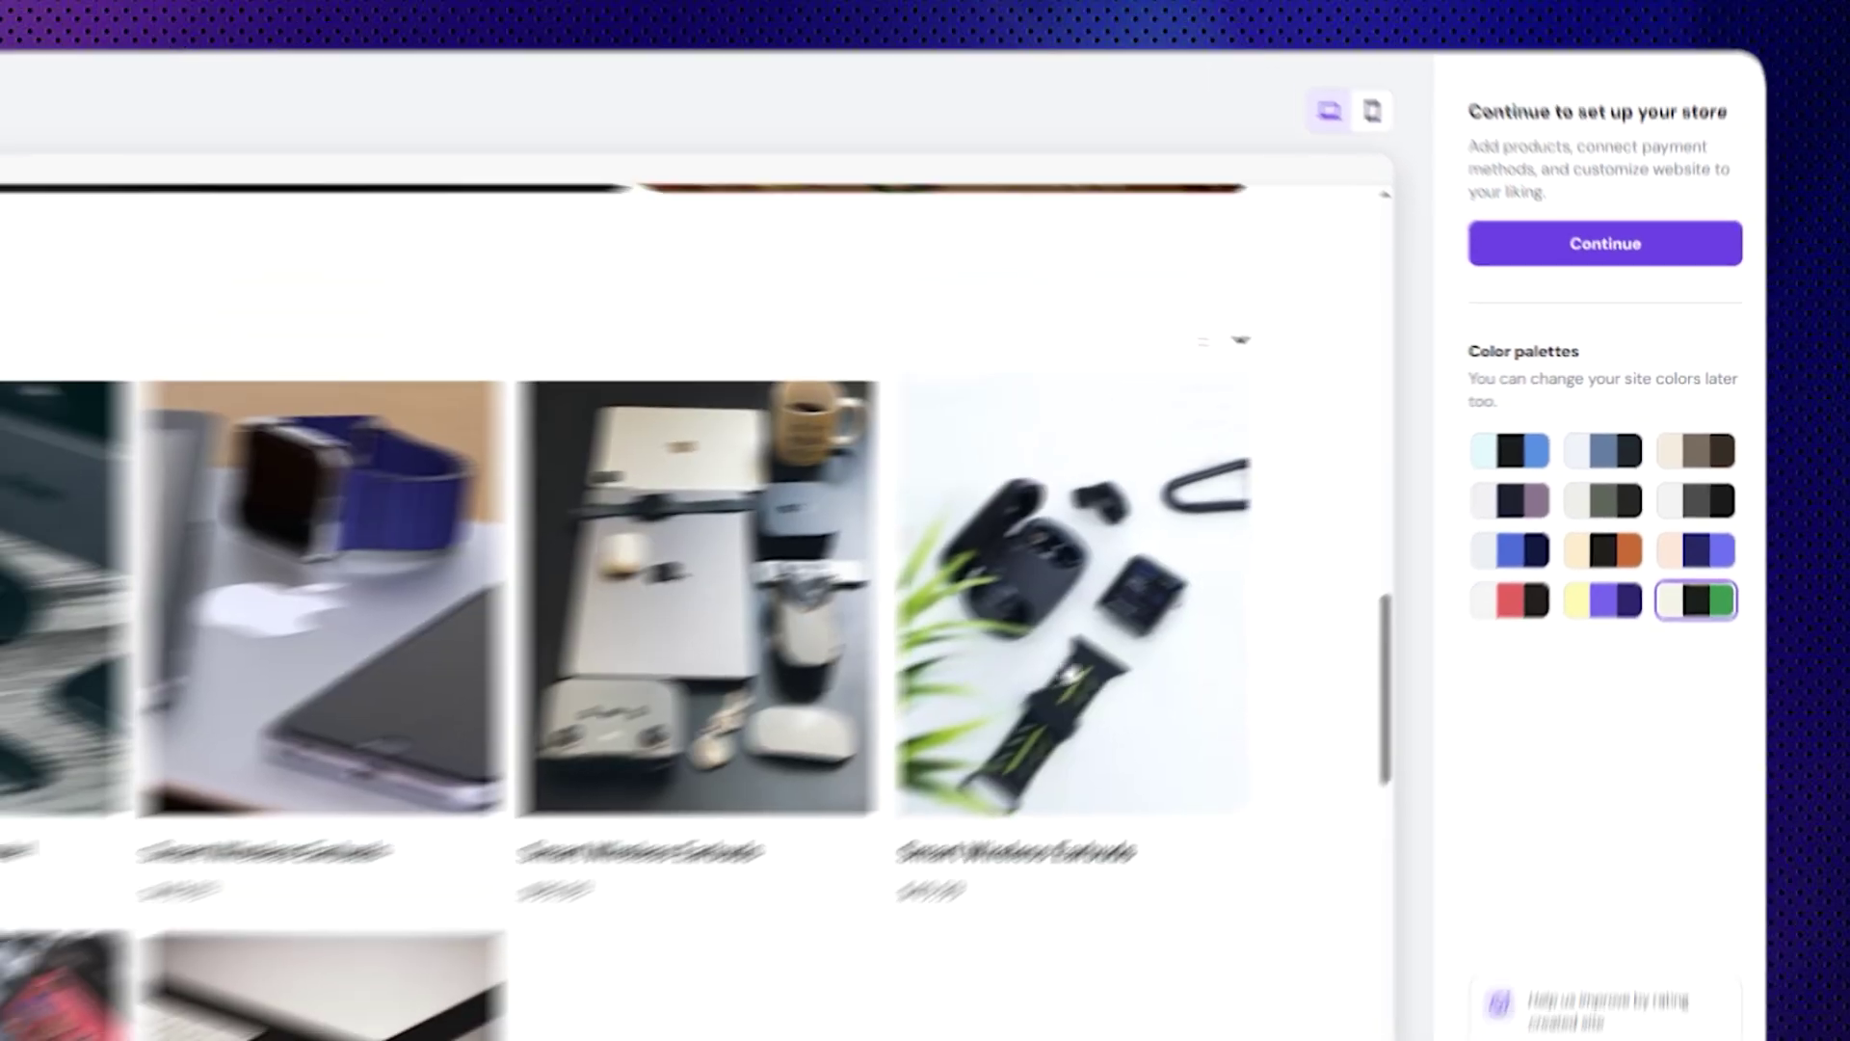
pyautogui.scroll(5, 1049, 682)
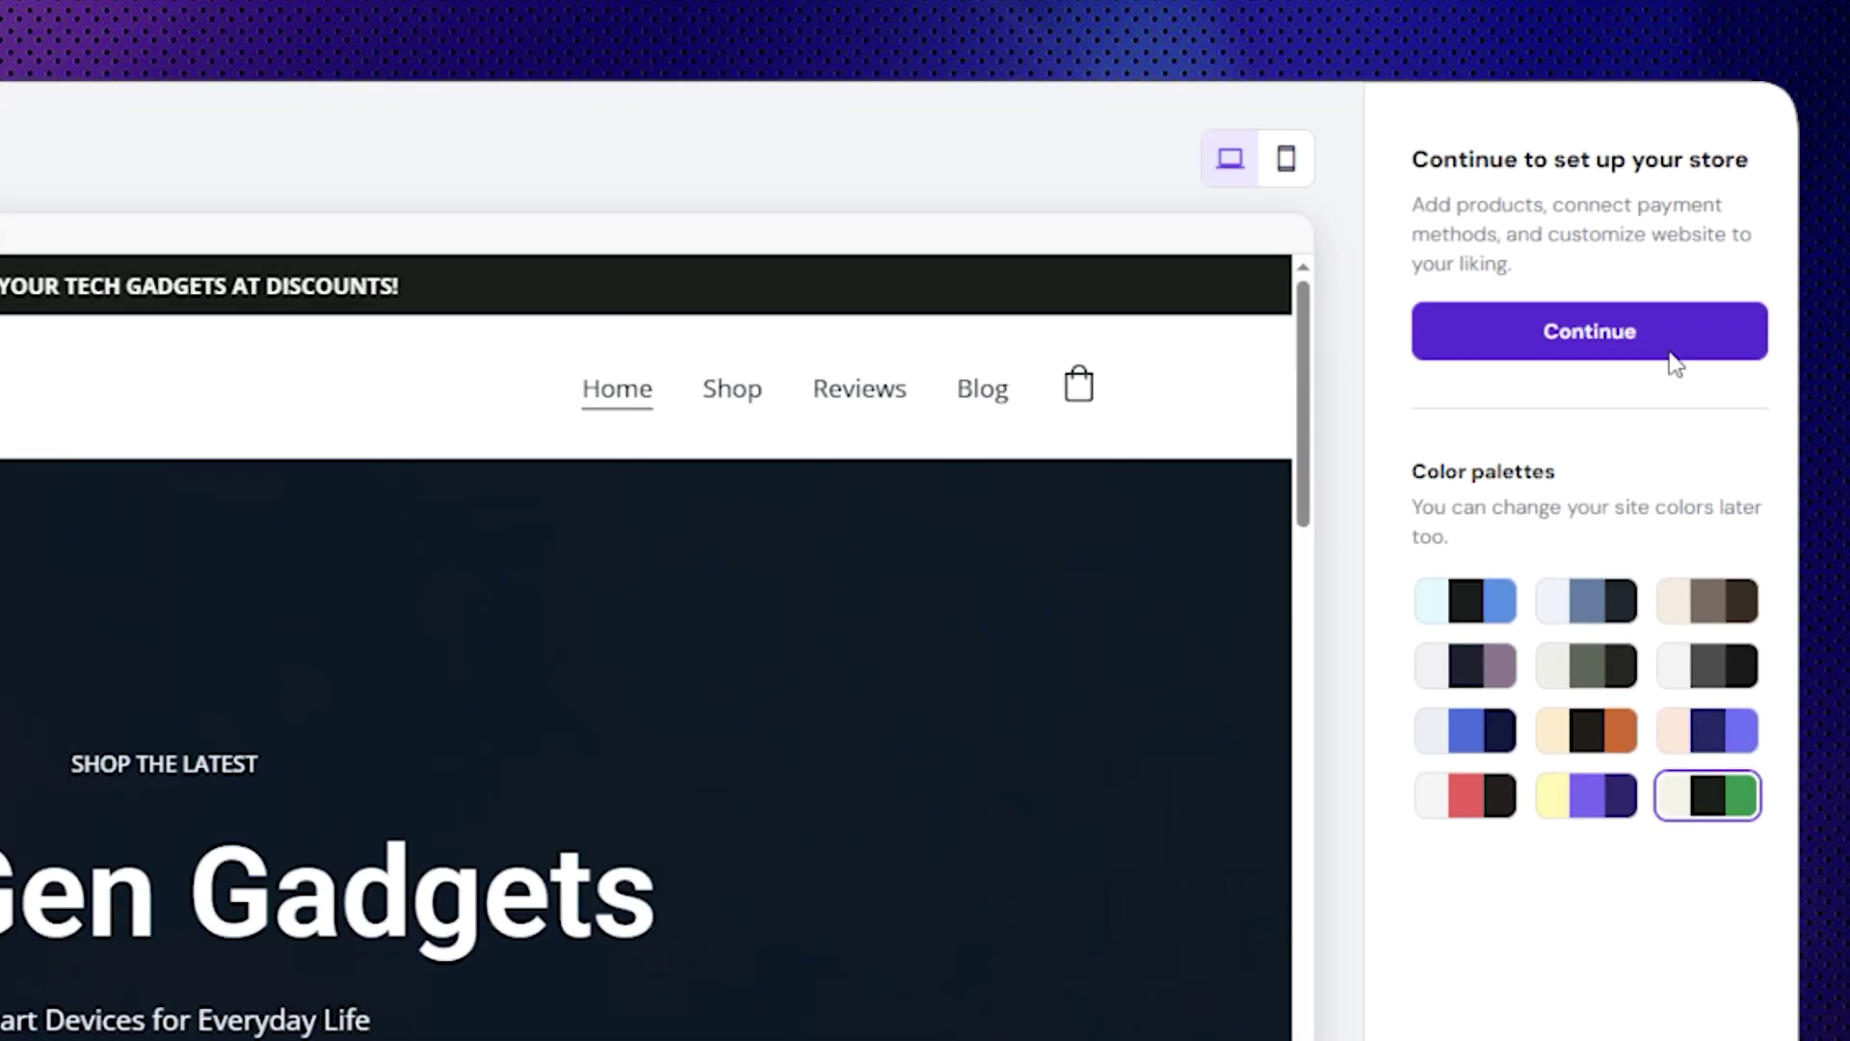
pyautogui.click(1672, 352)
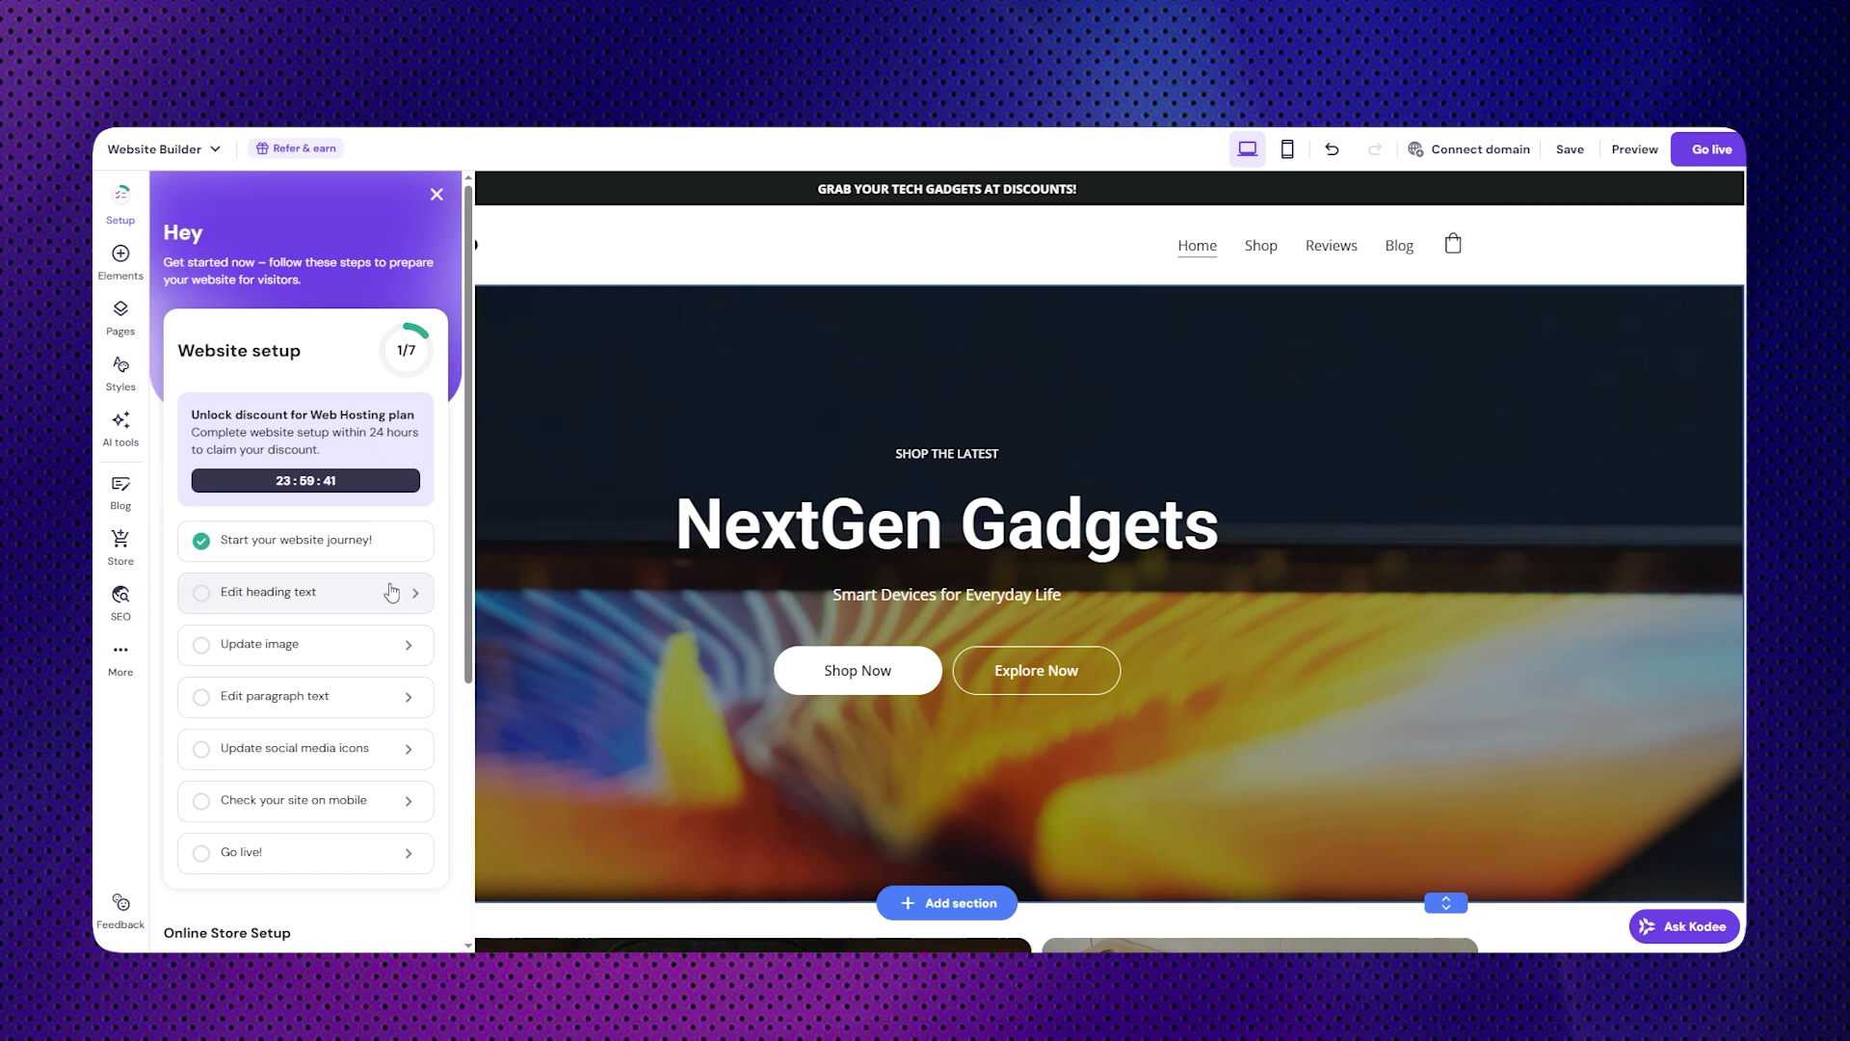
# - Change the hero heading to "NextGen Gadgets Shop" and look over the rest of the home page
pyautogui.click(390, 592)
pyautogui.write('S')
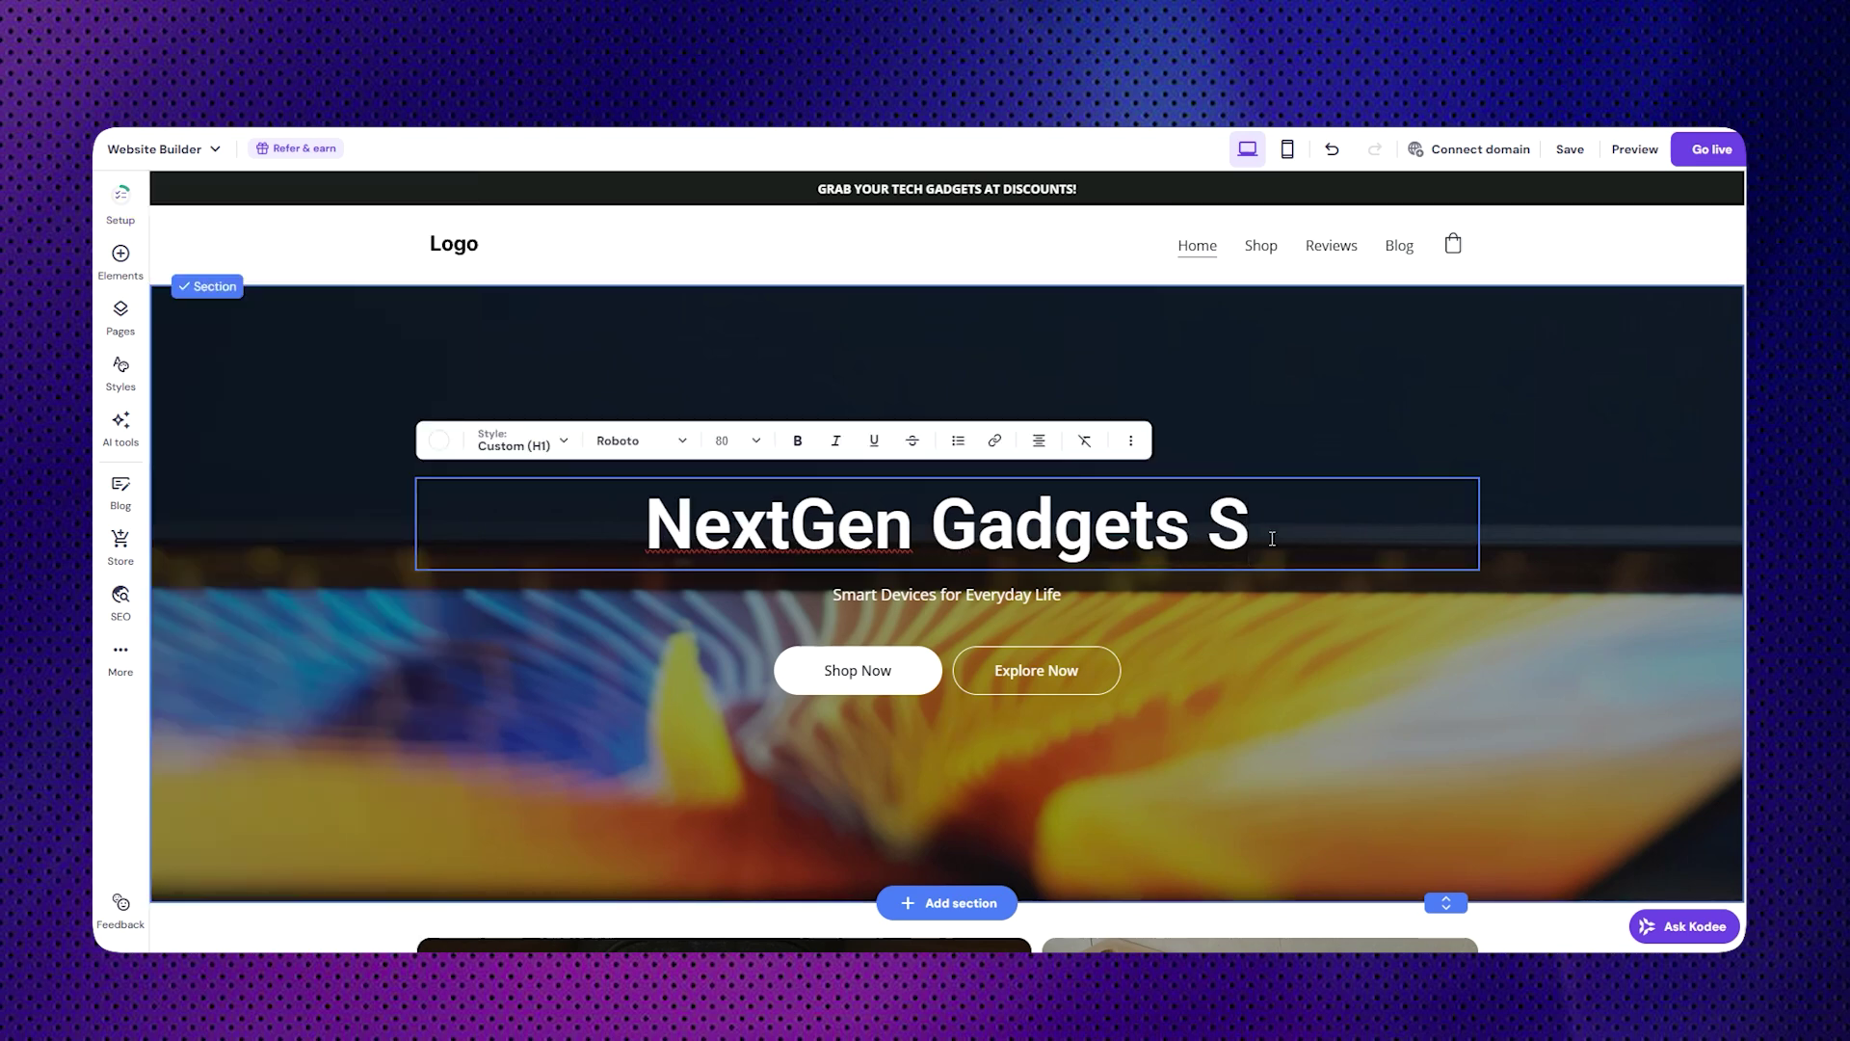
pyautogui.write('hop')
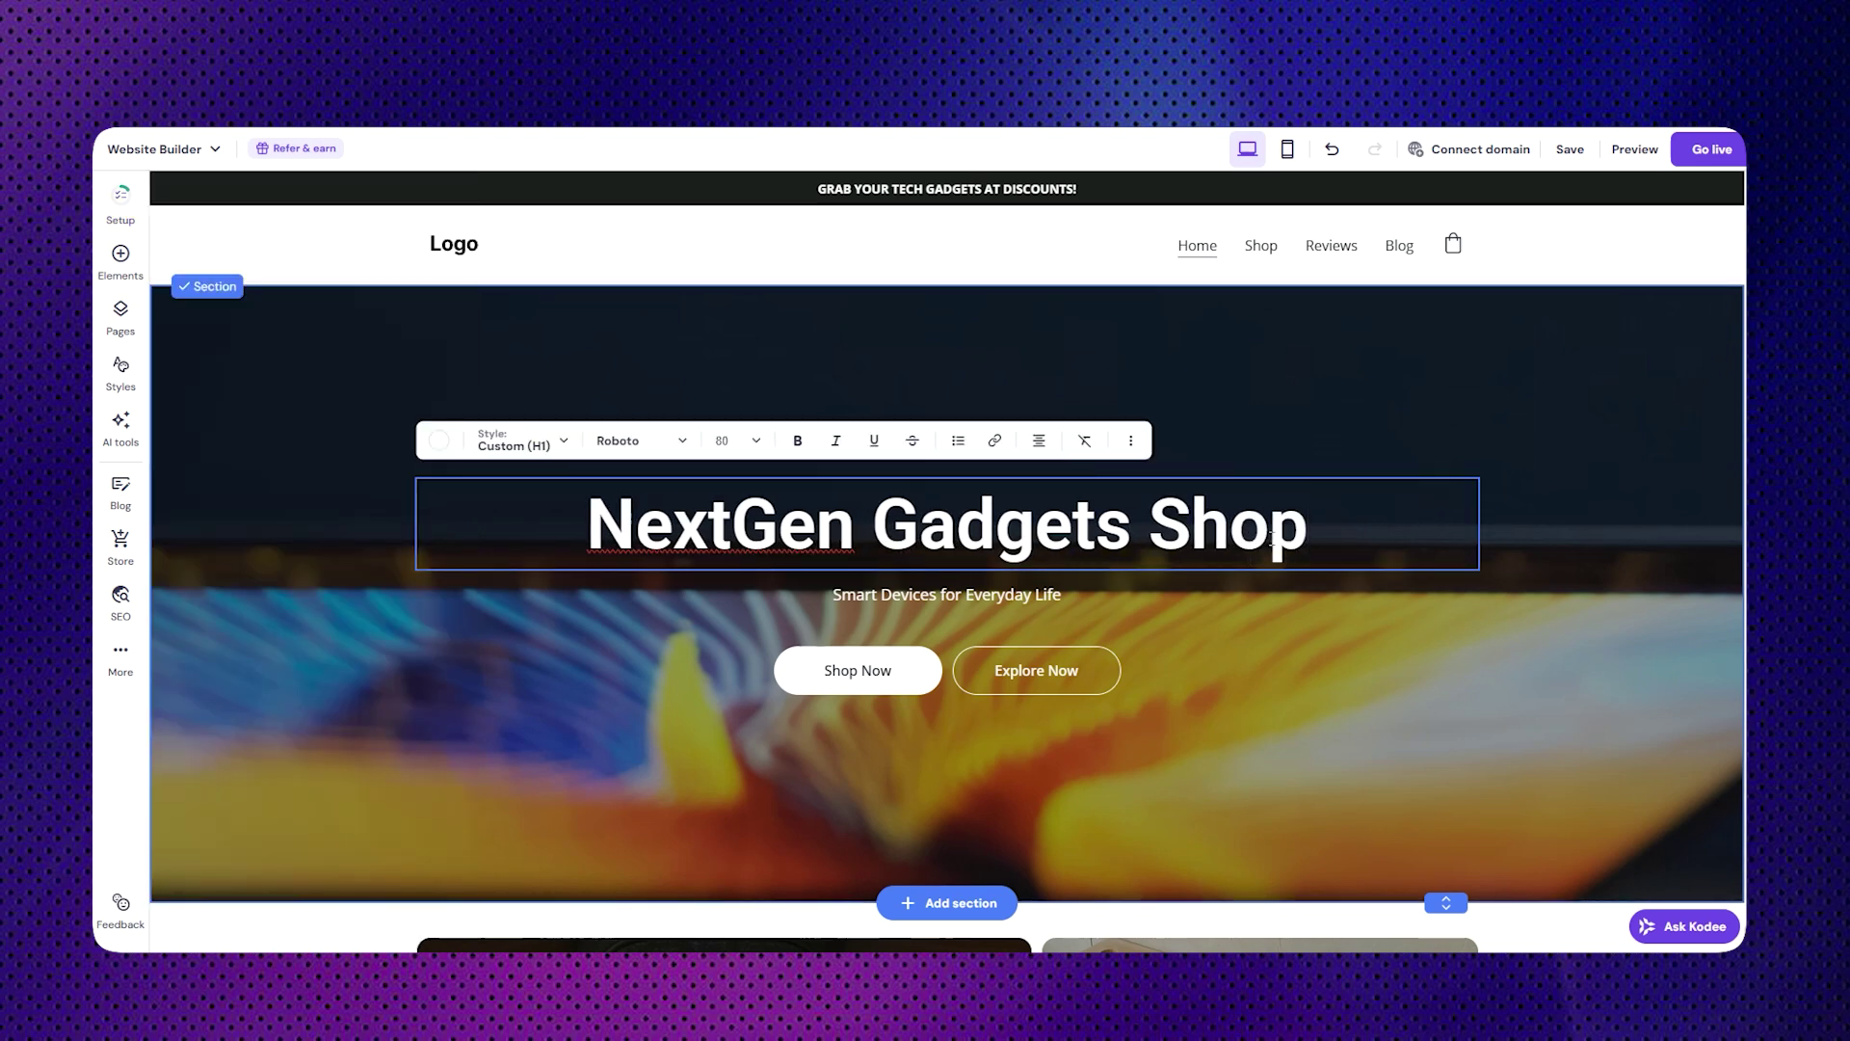
pyautogui.scroll(-20, 1205, 482)
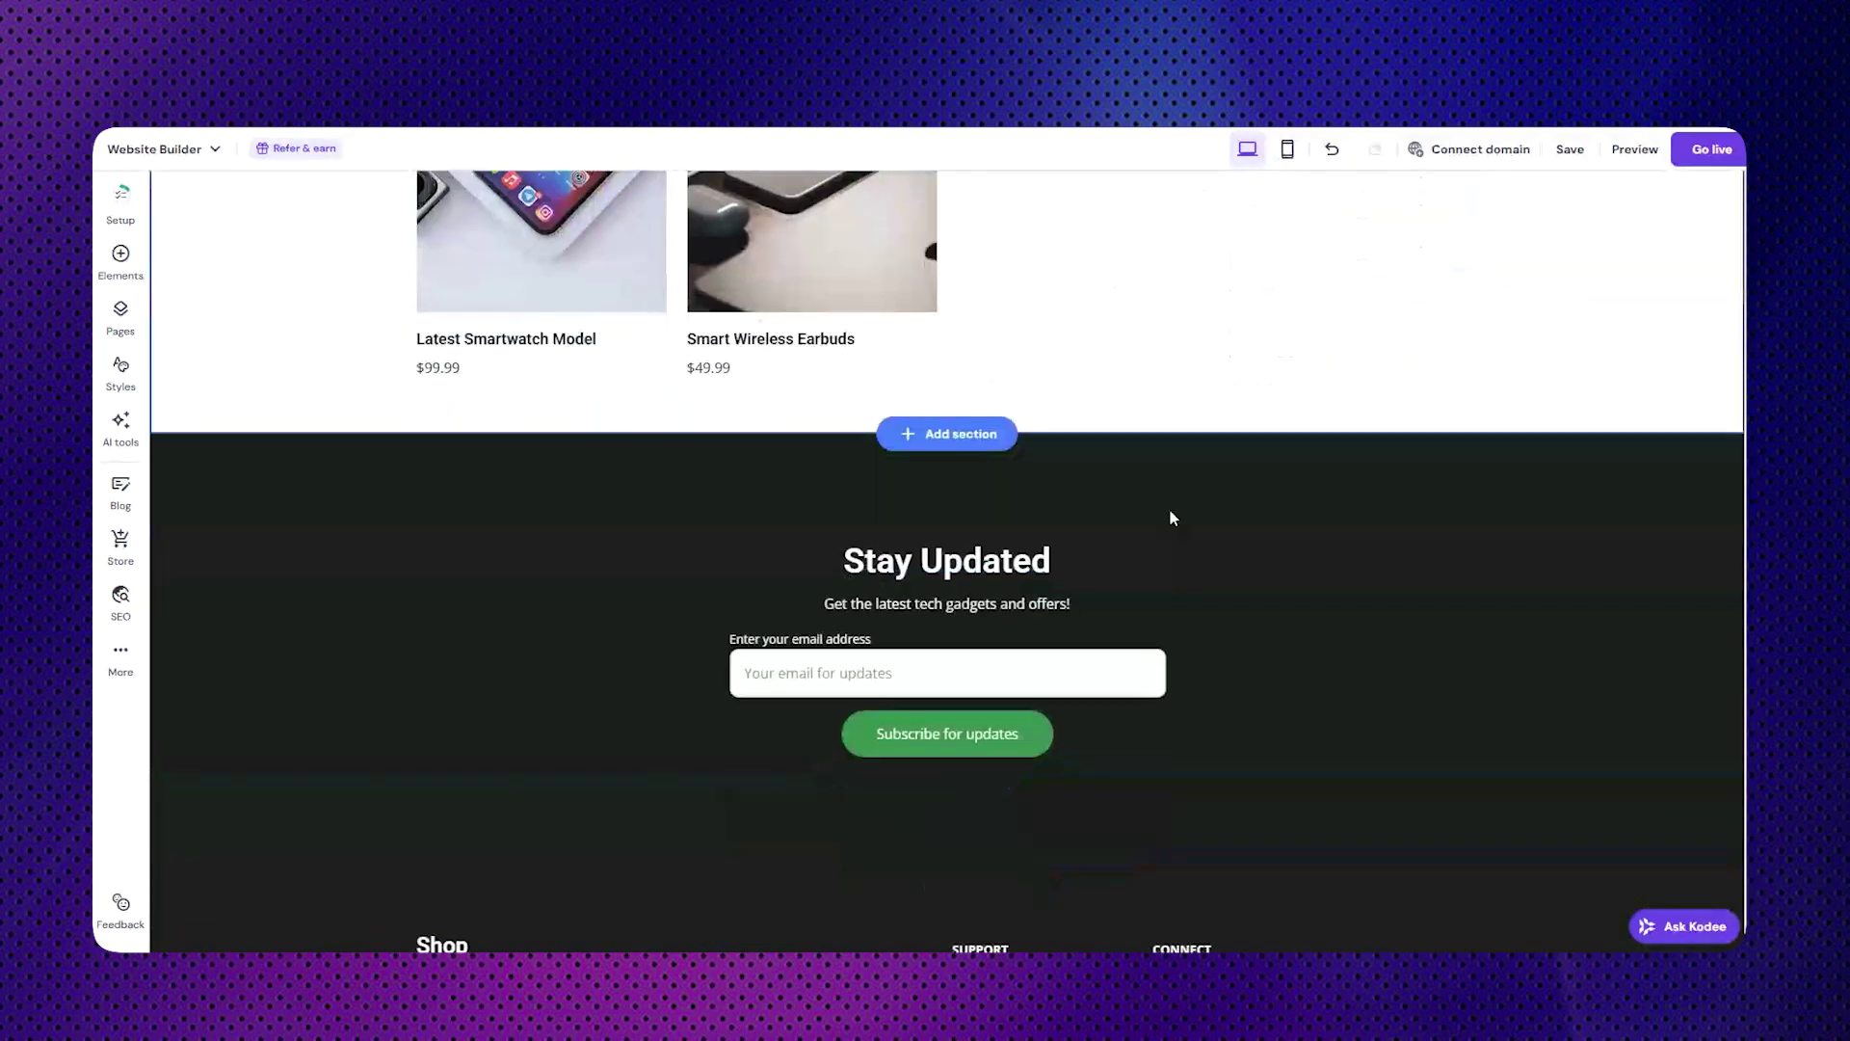
pyautogui.scroll(20, 1173, 519)
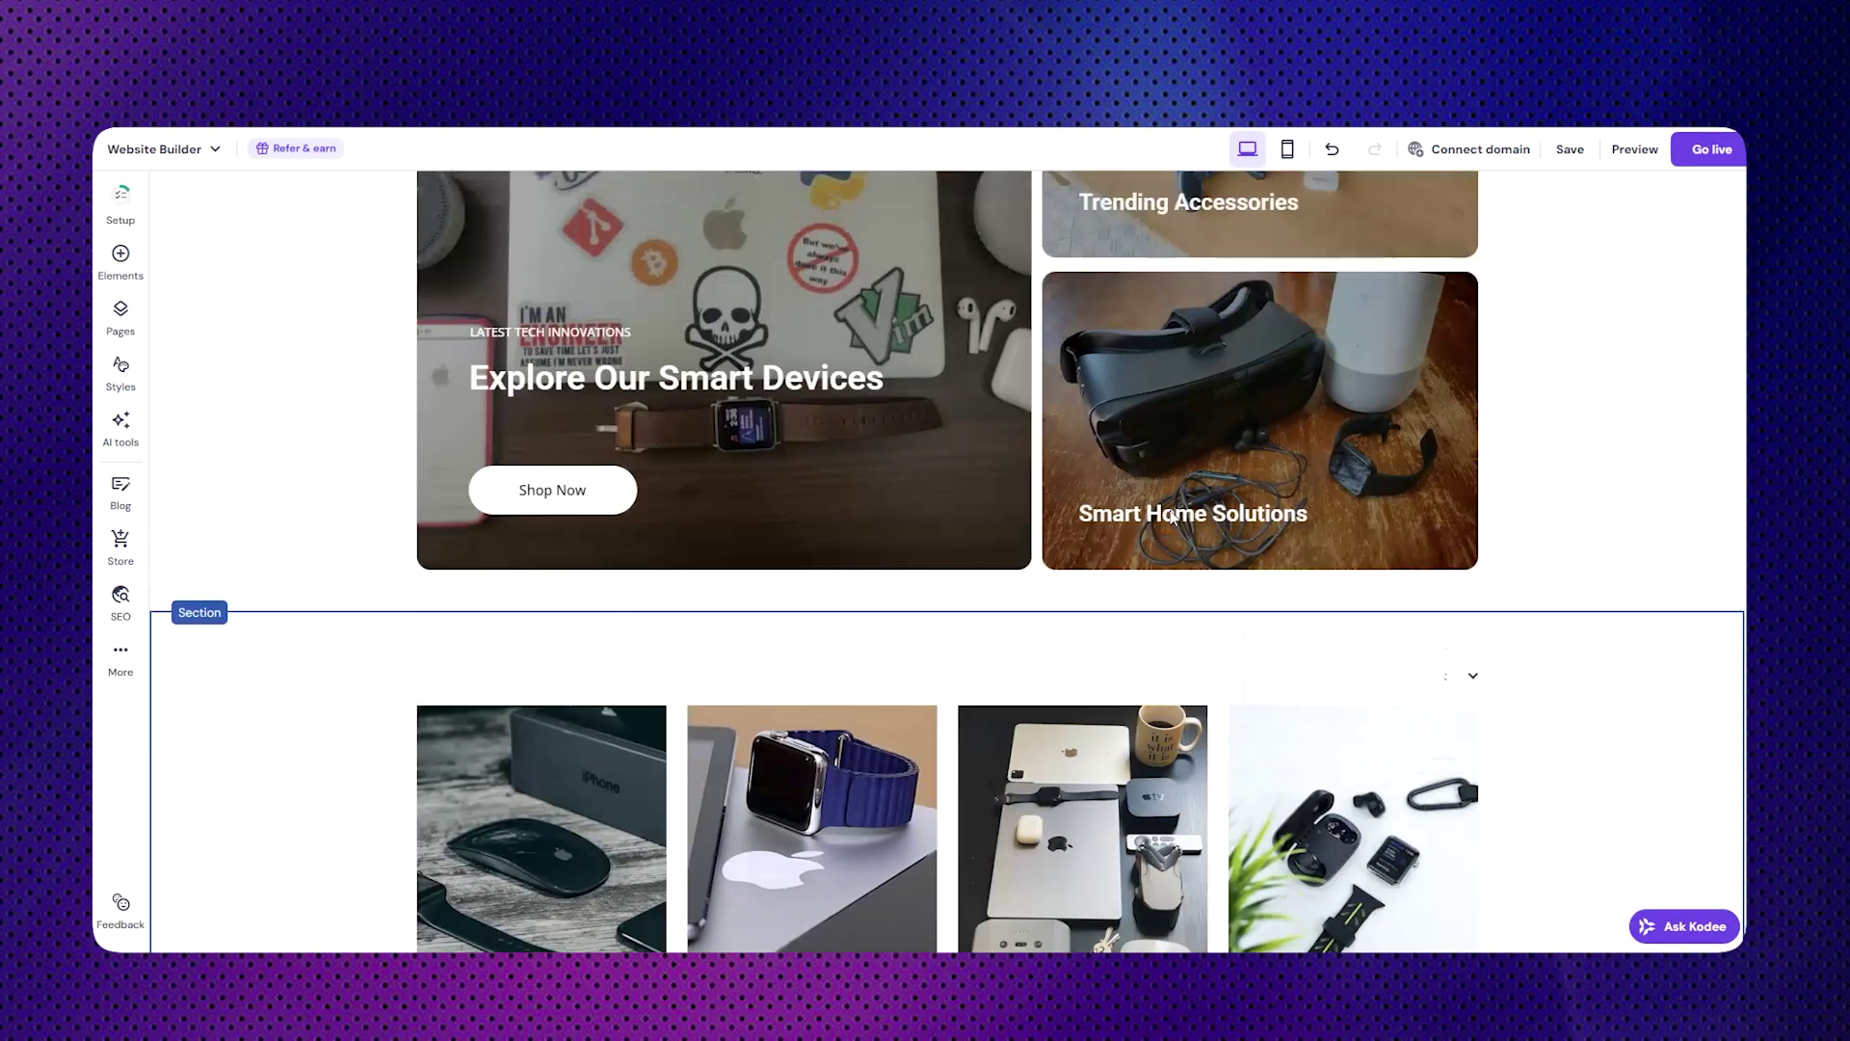
pyautogui.scroll(2, 1173, 519)
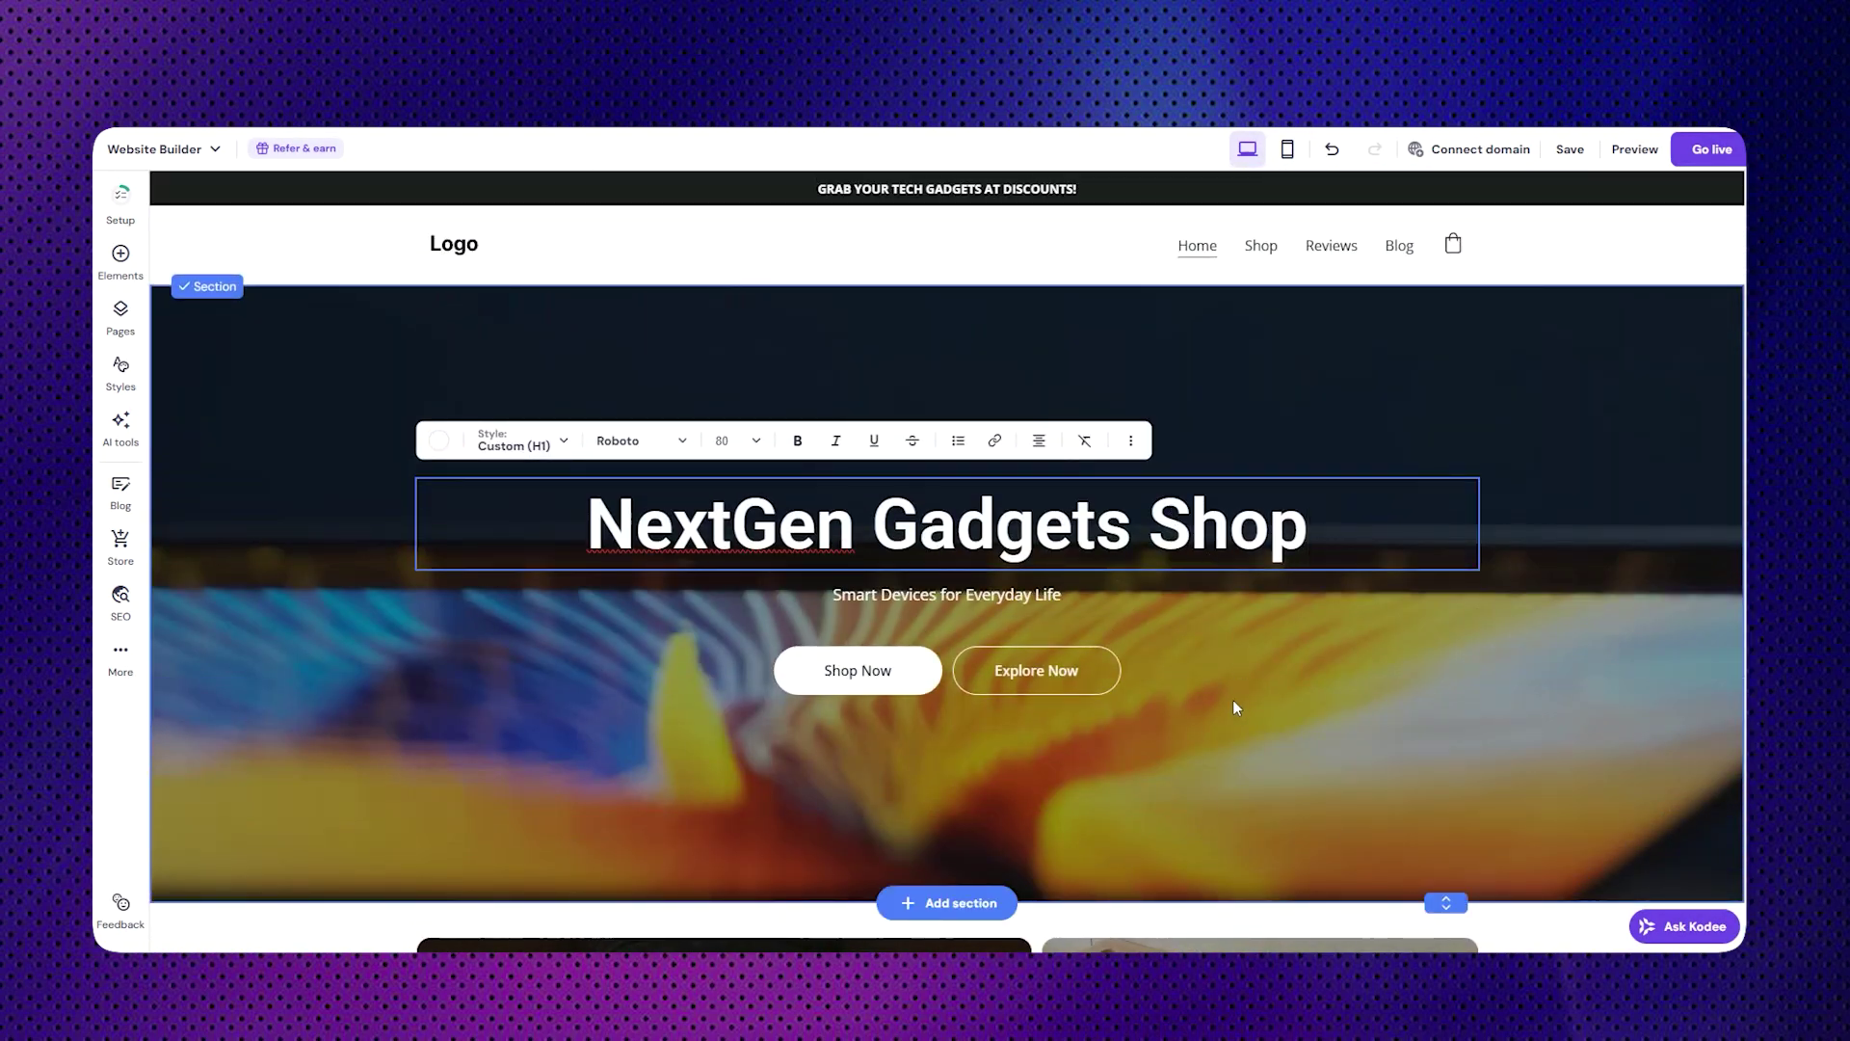
pyautogui.press('Escape')
# - Replace the image behind "Explore Our Smart Devices" with the free stock photo of a black camera on printed paper
pyautogui.click(332, 271)
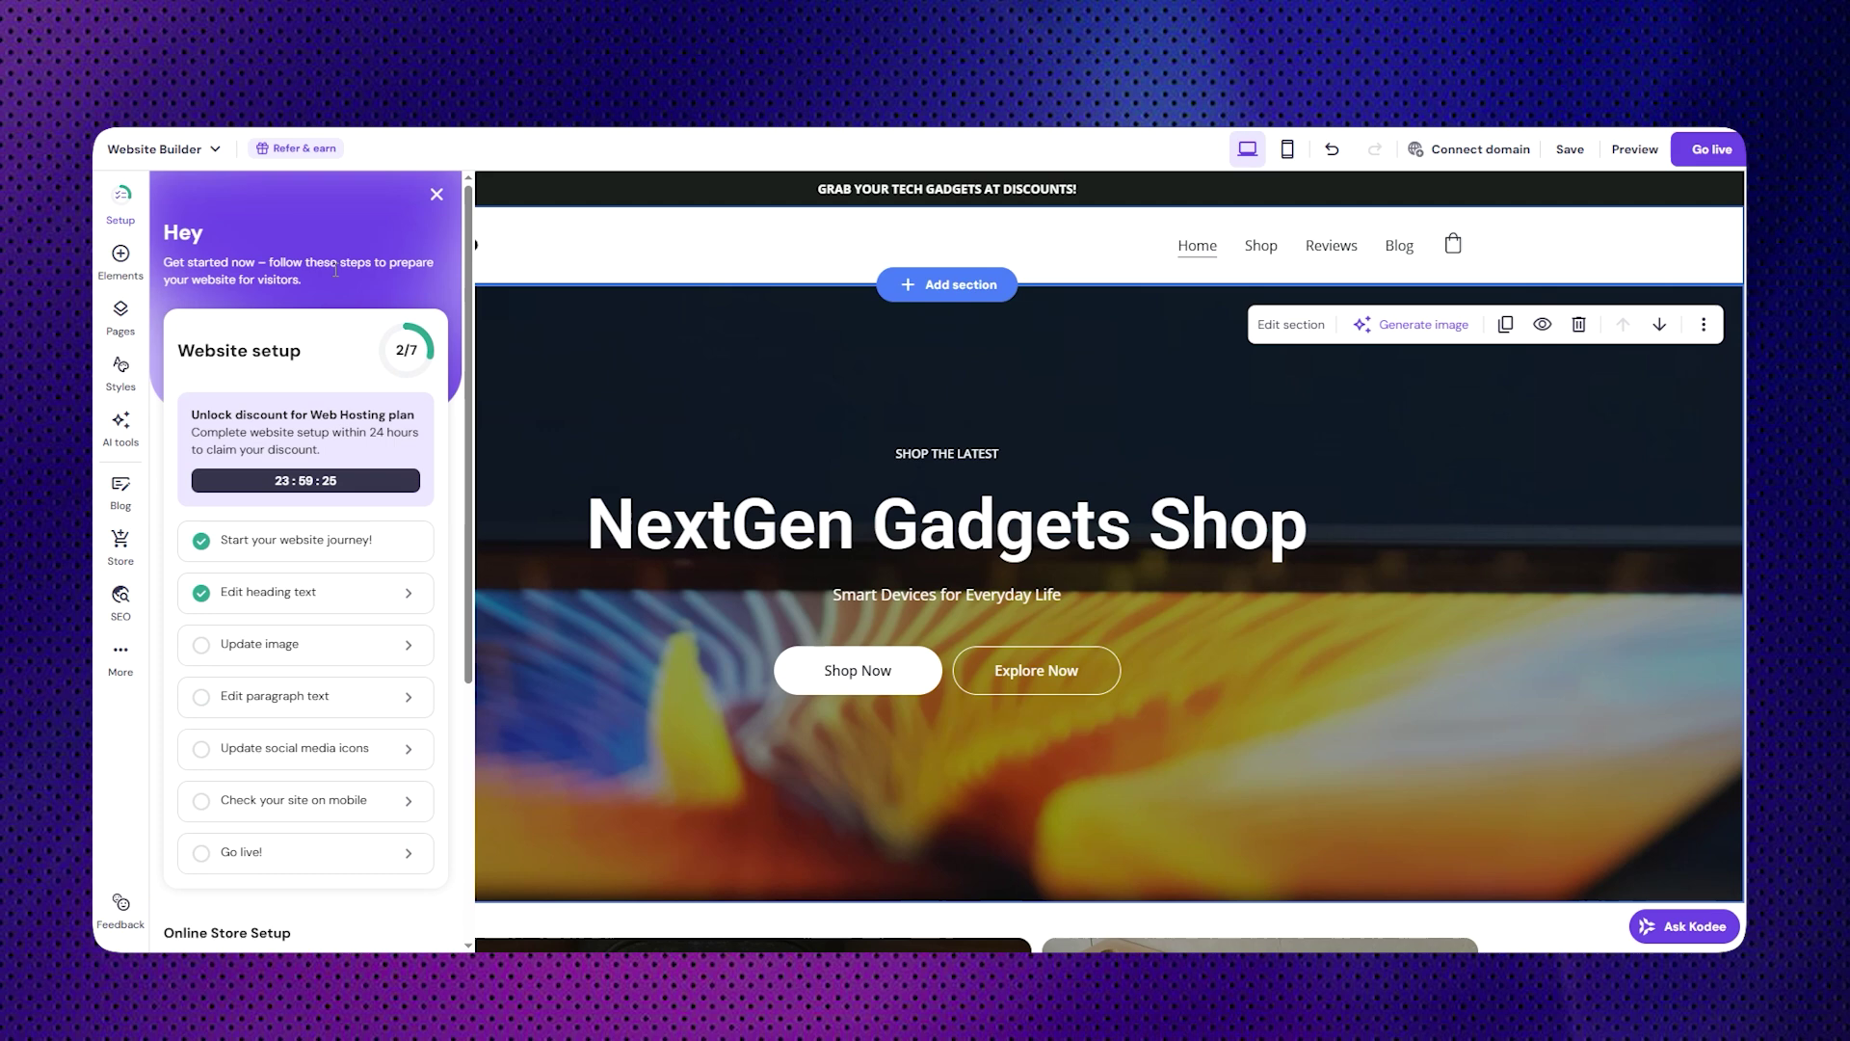
pyautogui.click(279, 655)
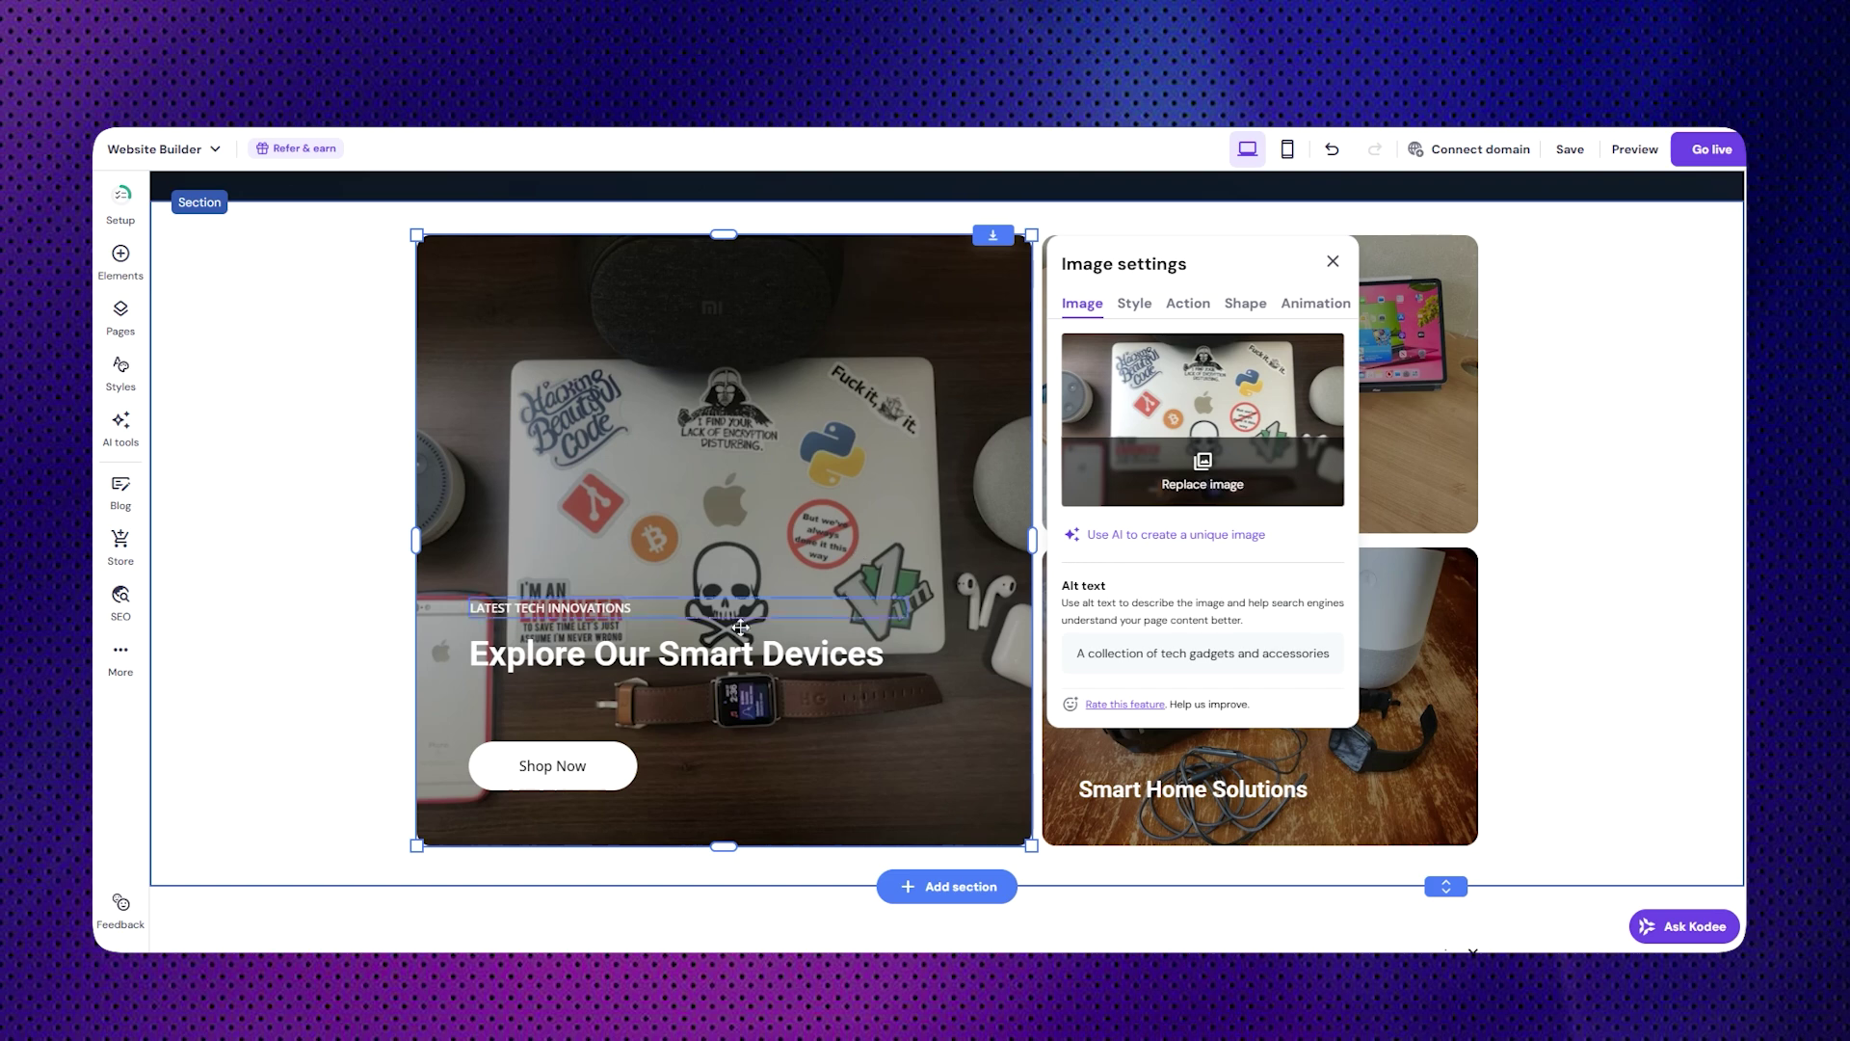
pyautogui.click(1212, 499)
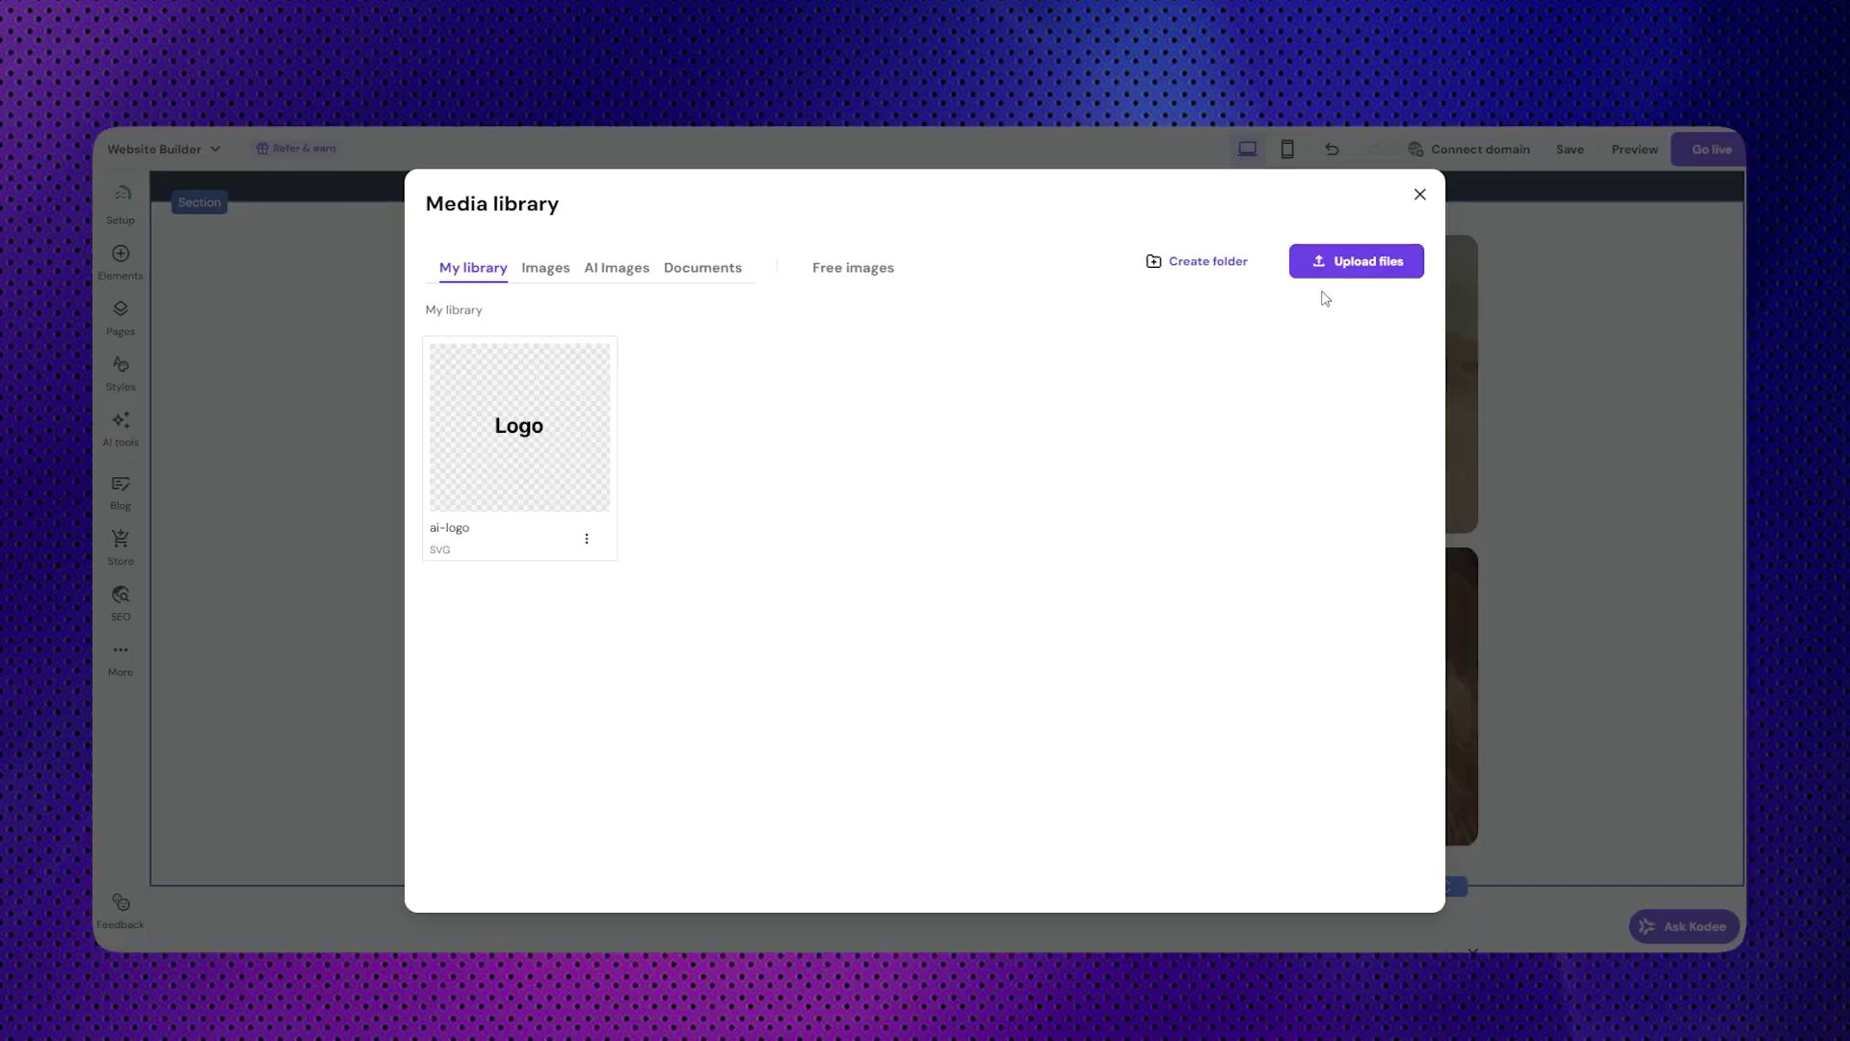
pyautogui.click(888, 269)
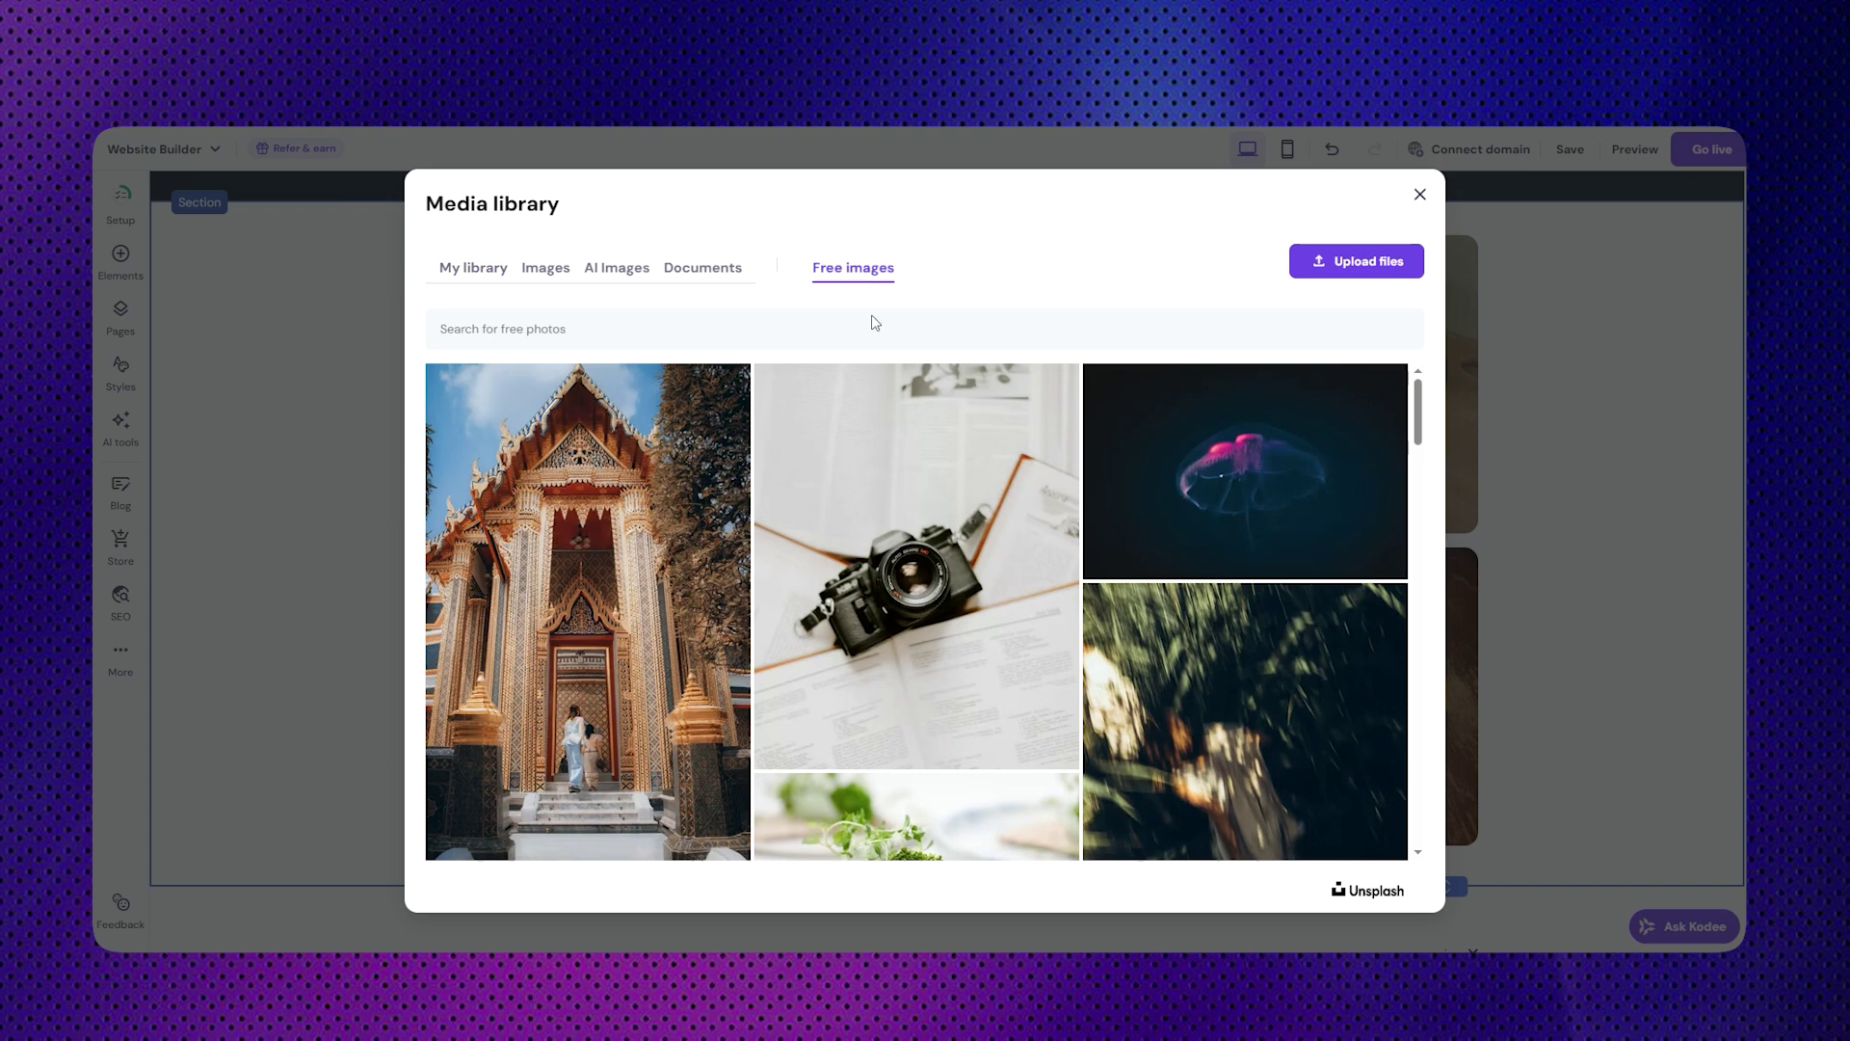
pyautogui.click(916, 550)
pyautogui.click(1322, 898)
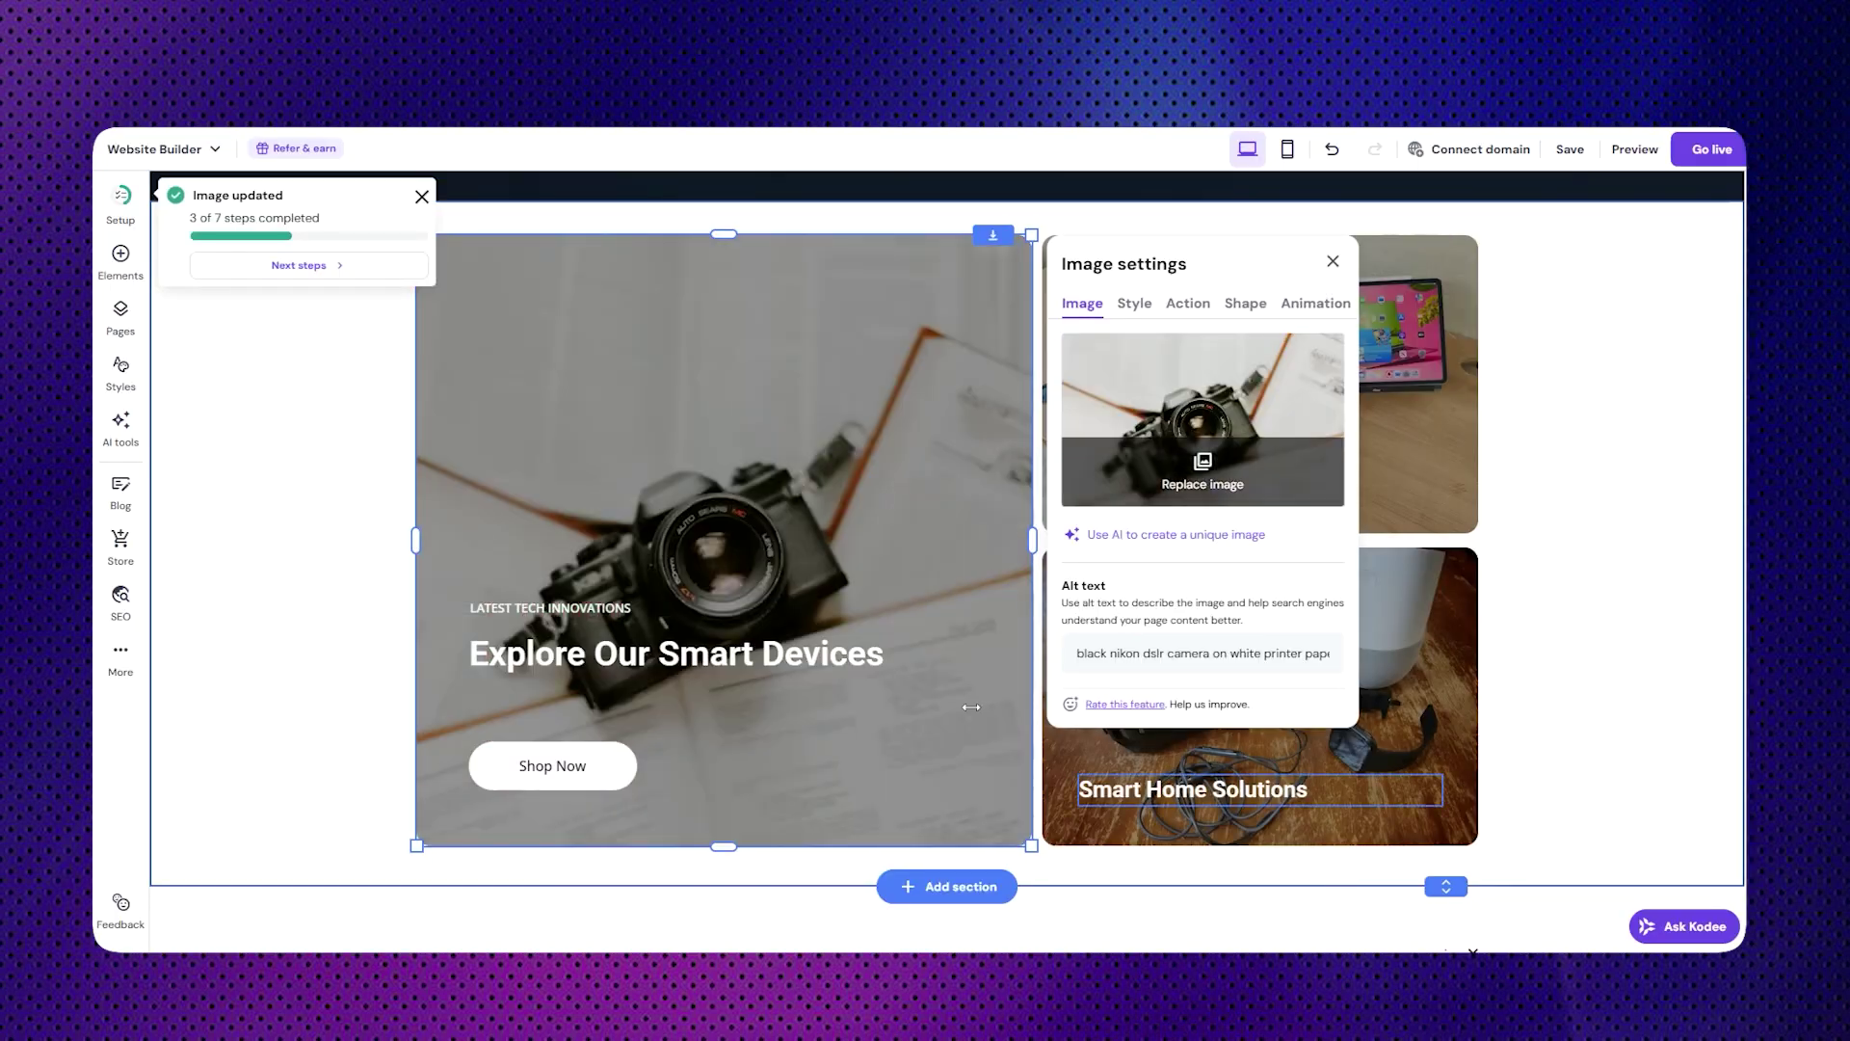
# - Open the settings of the "Trending Accessories" image and look over the product section below
pyautogui.click(1417, 414)
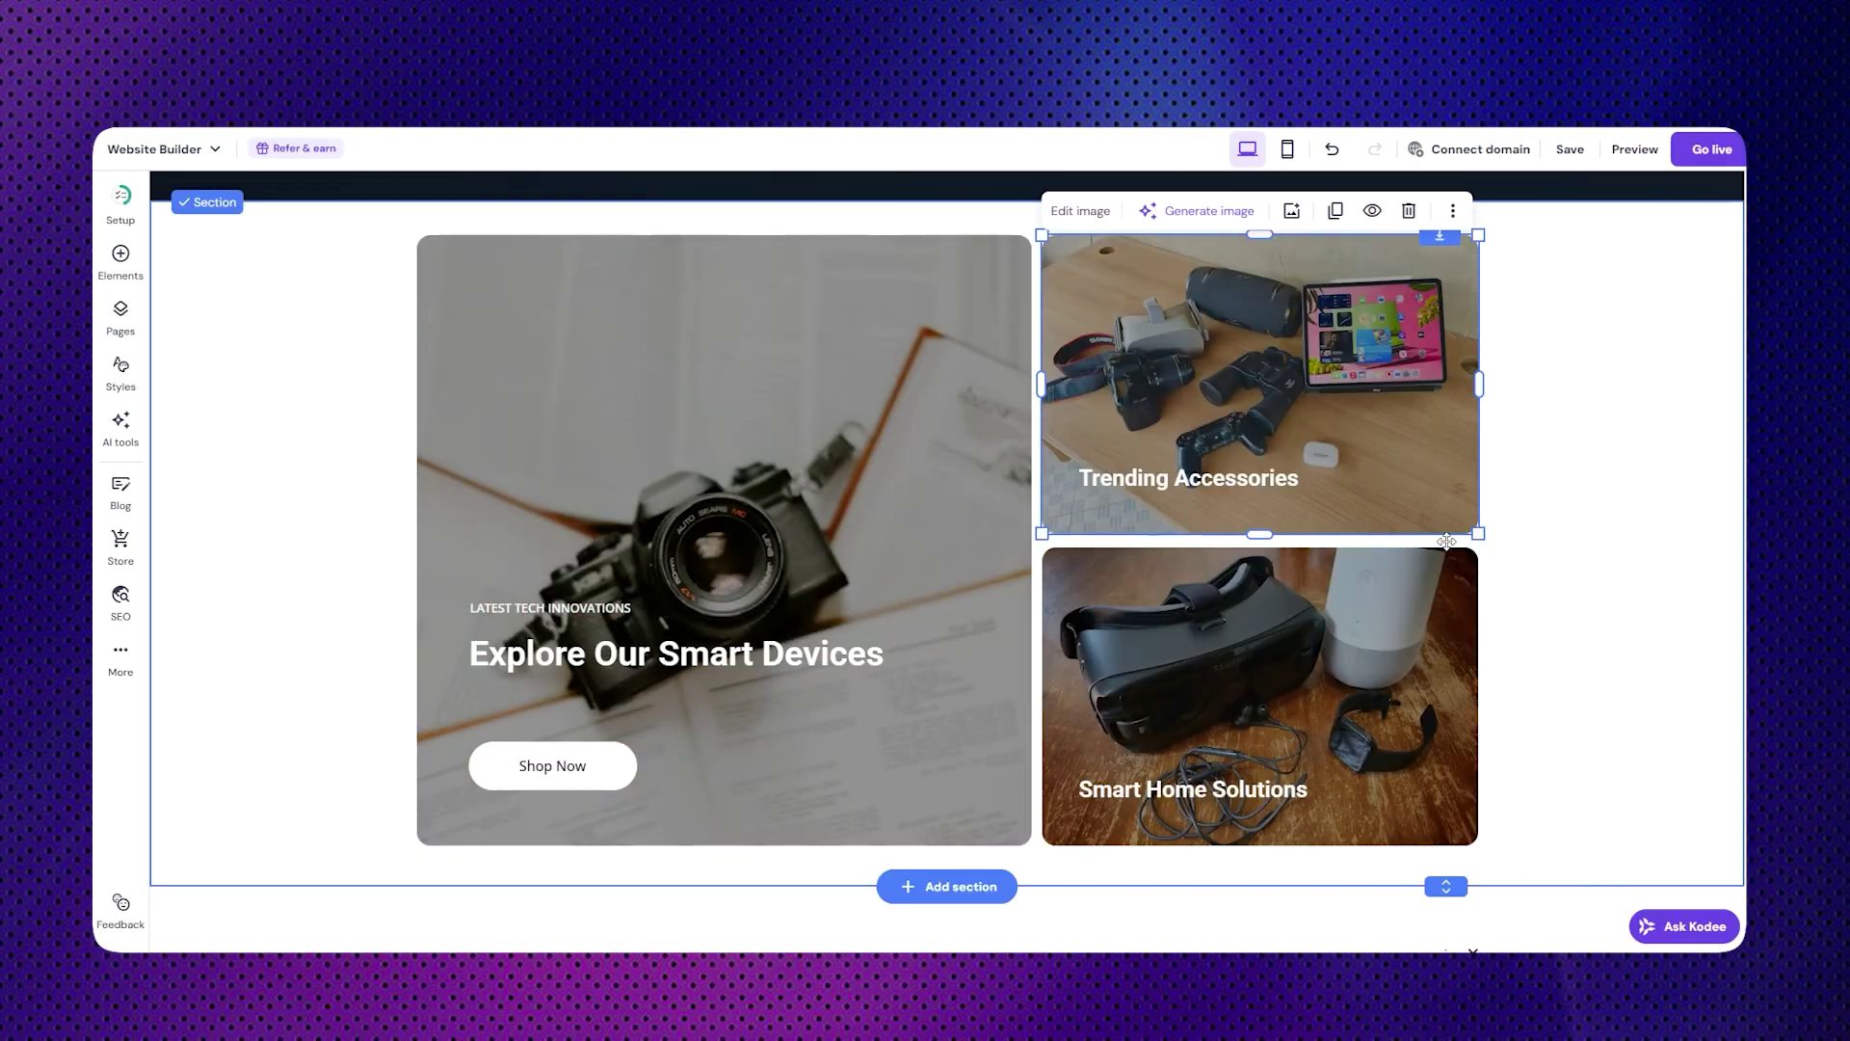
pyautogui.click(1088, 223)
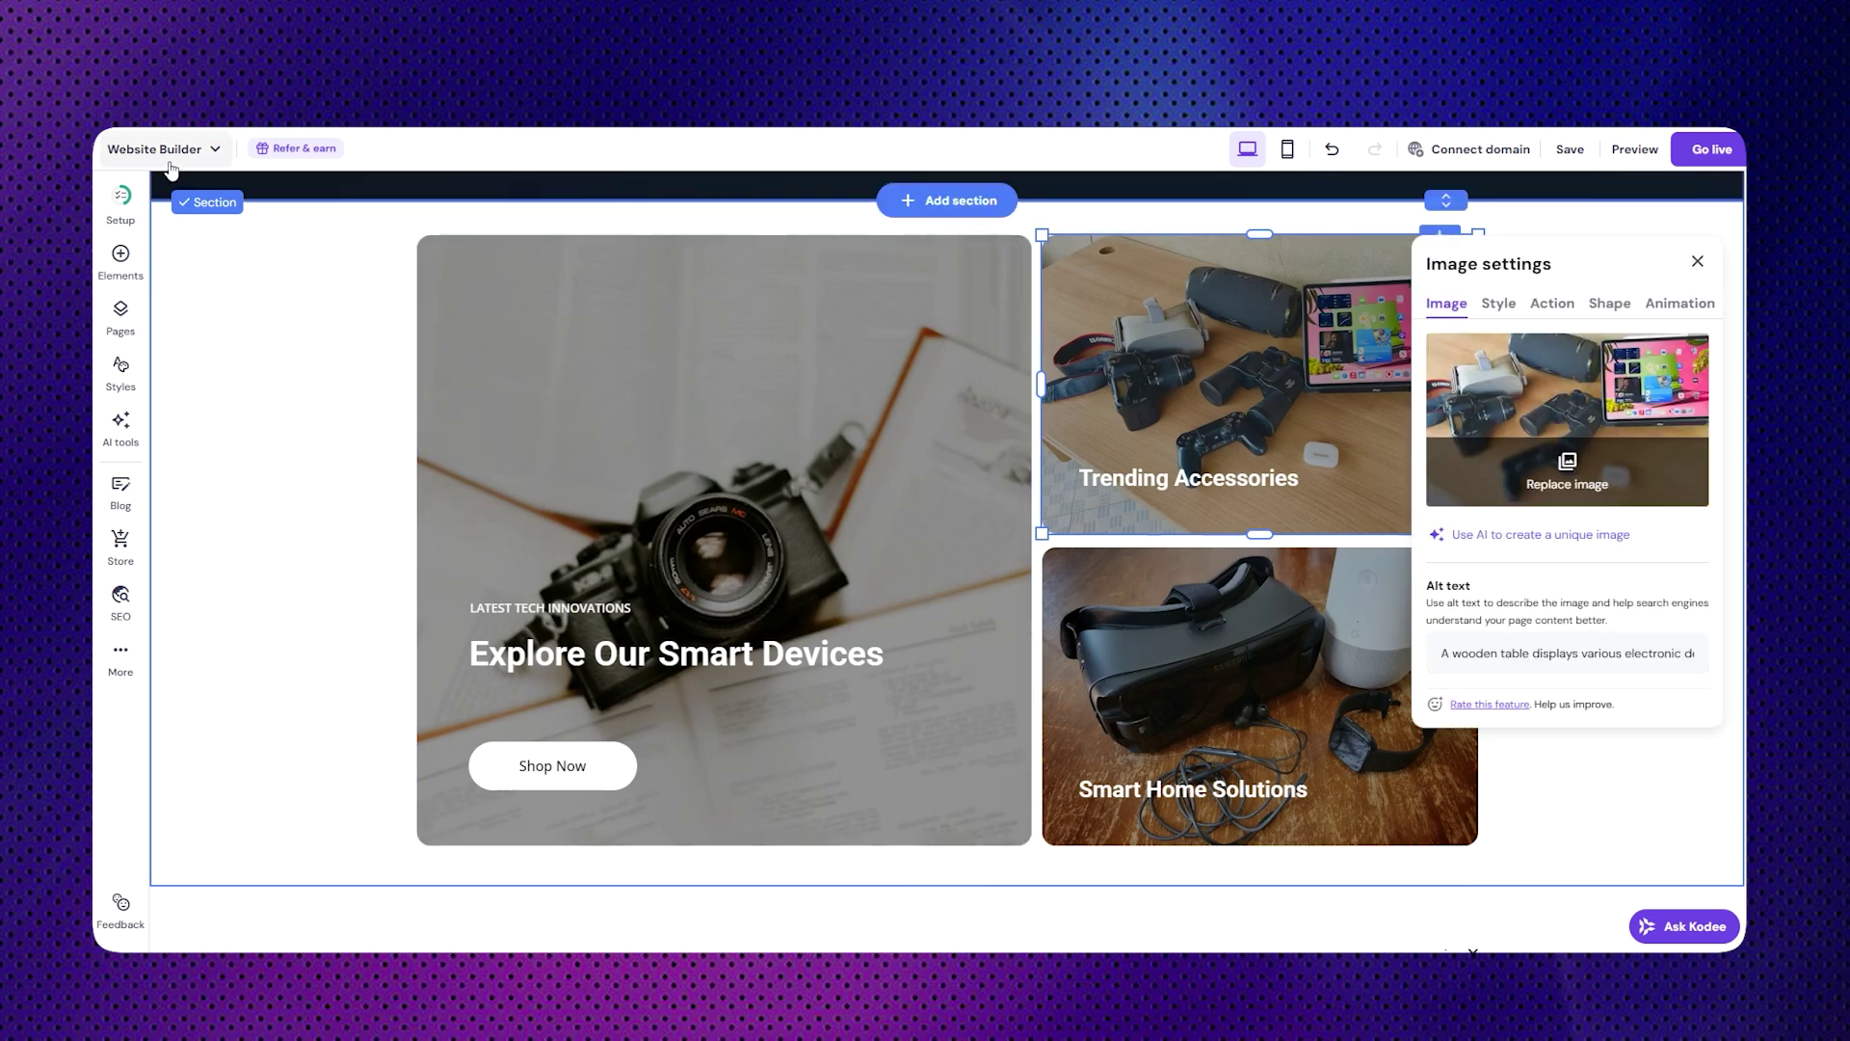
pyautogui.scroll(-10, 1302, 838)
pyautogui.scroll(7, 1301, 836)
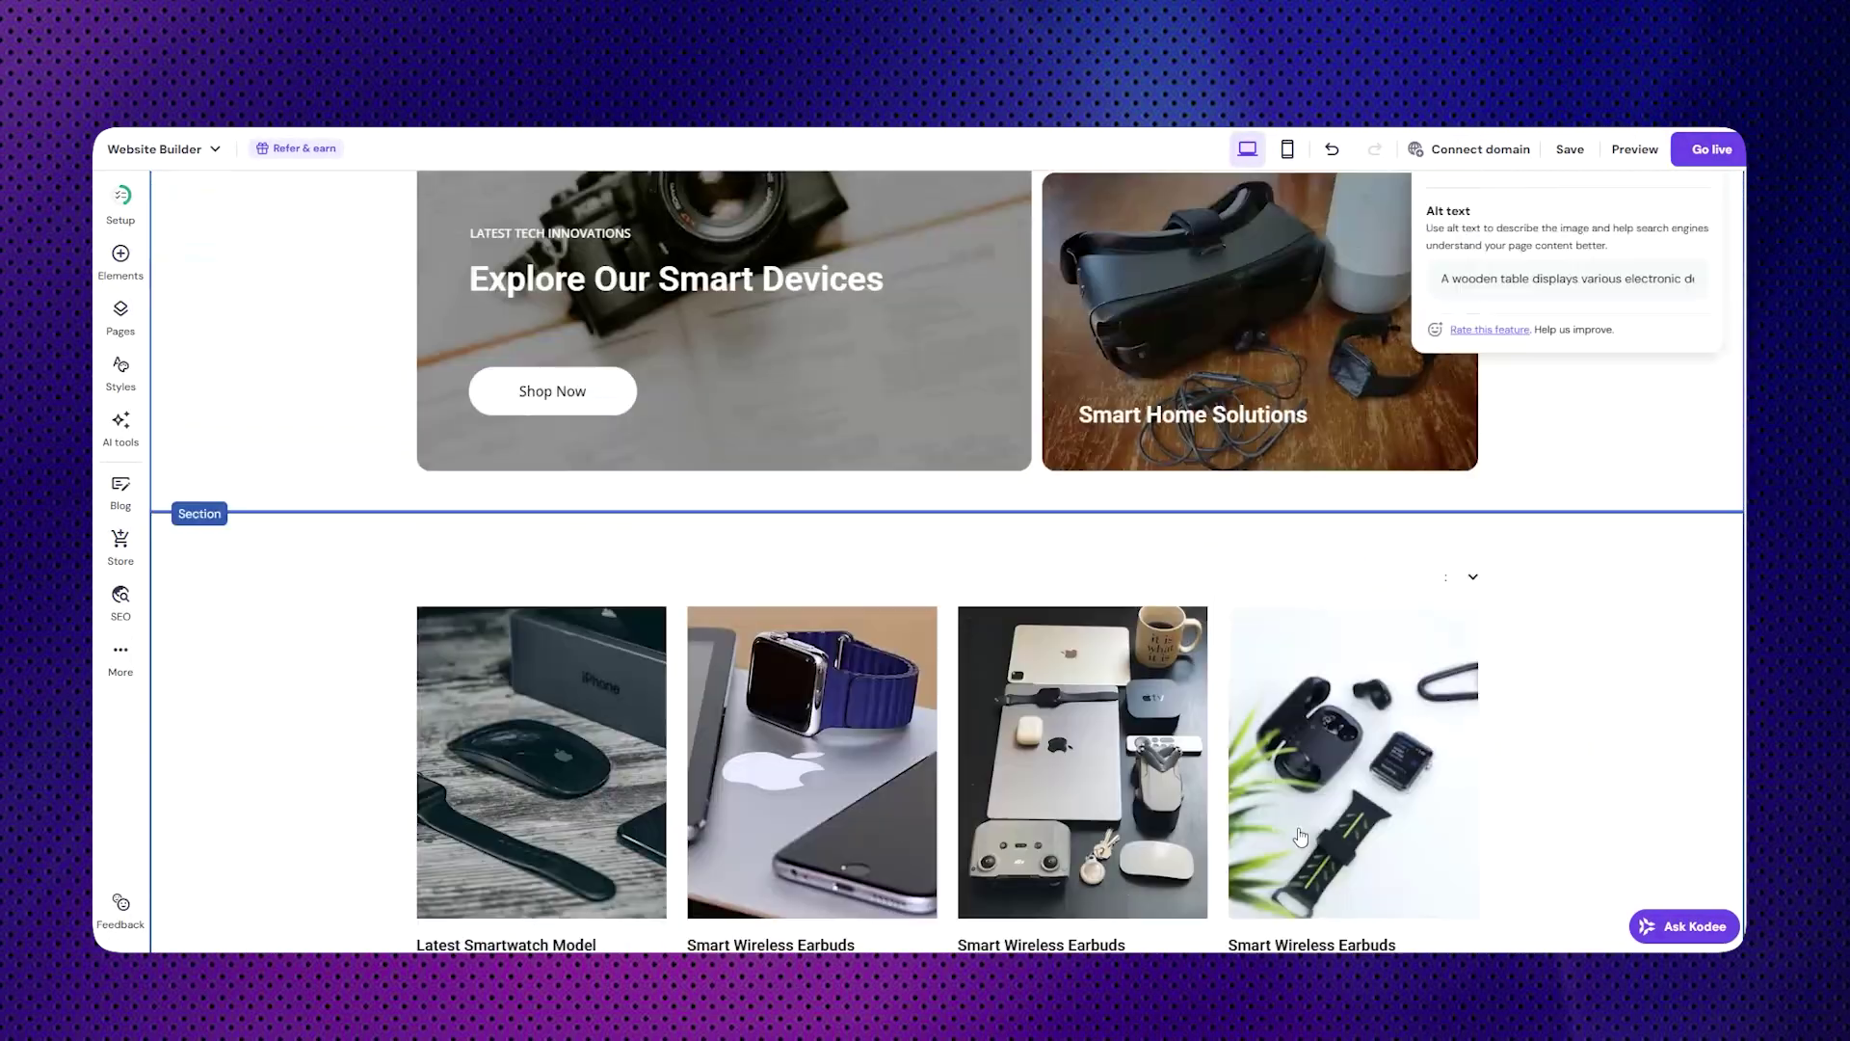
# - Replace the hero paragraph with "An online tech gadgets store specializing in the latest smart devices, electronics, and accessories." and widen its text box
pyautogui.scroll(8, 1302, 837)
pyautogui.click(120, 200)
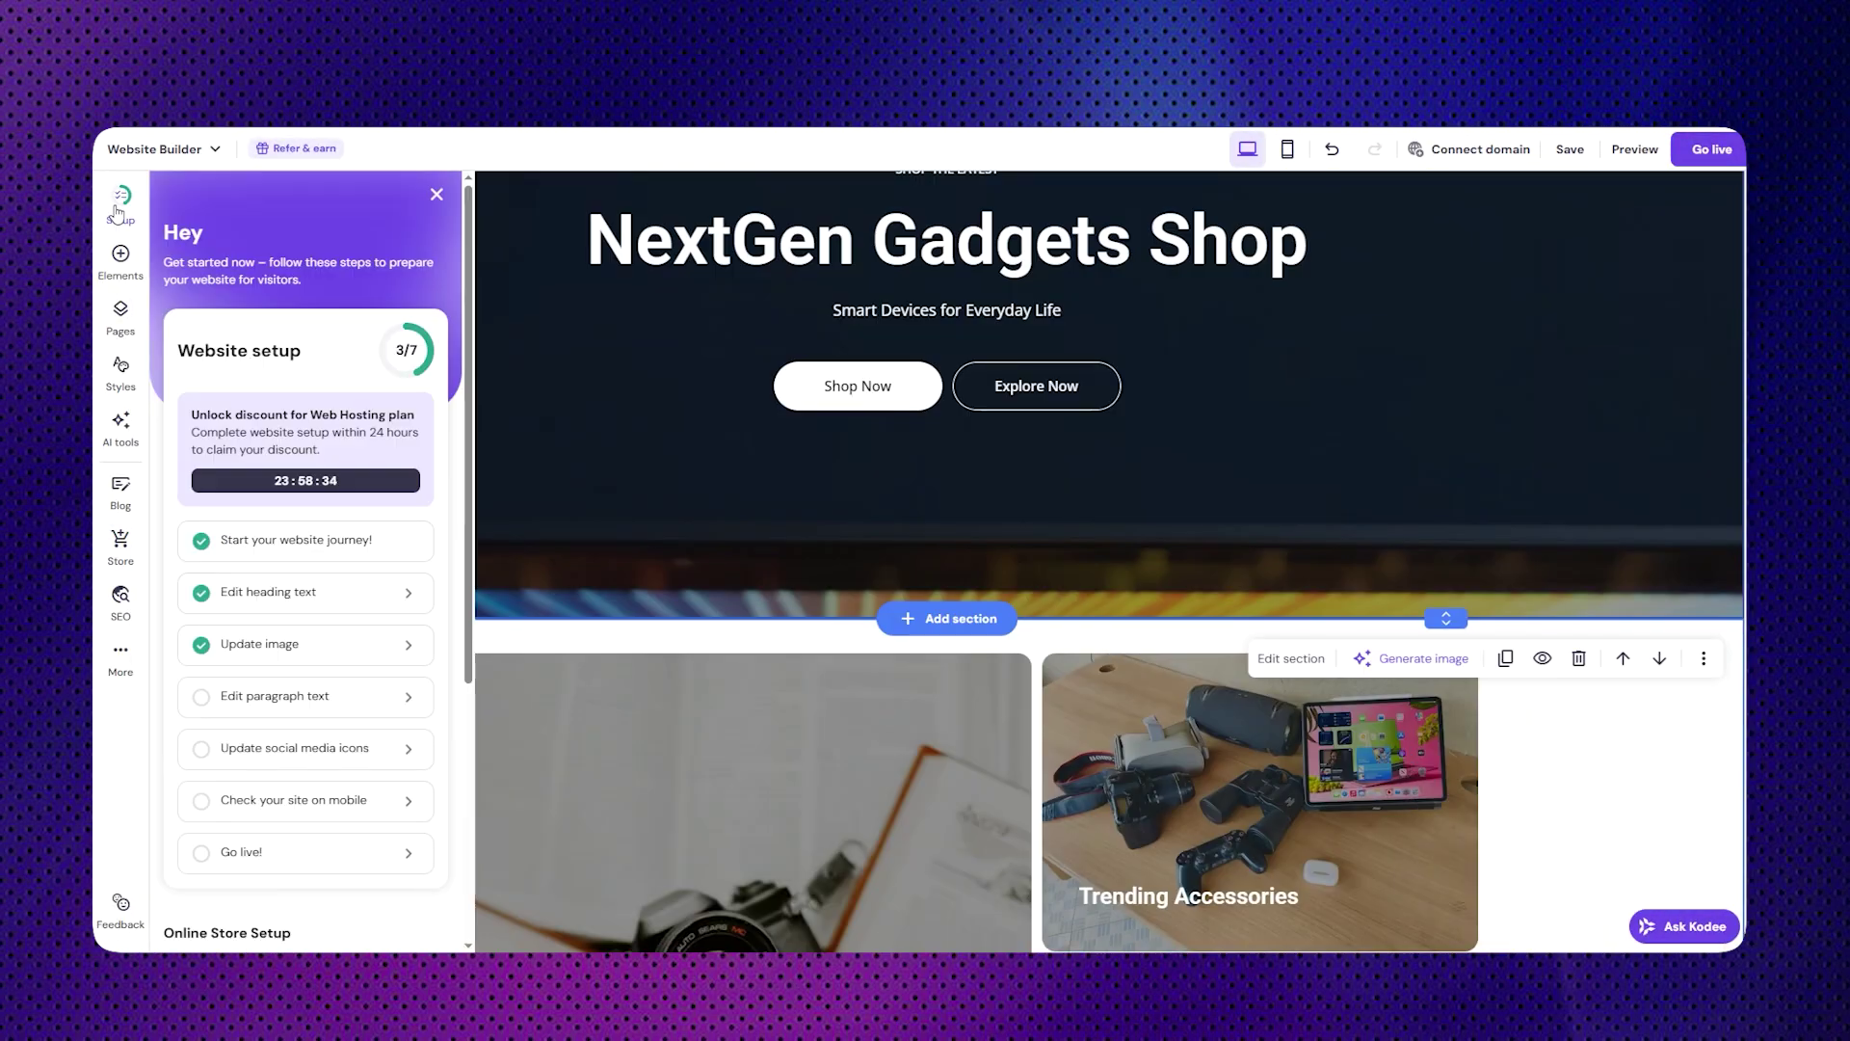
pyautogui.click(310, 711)
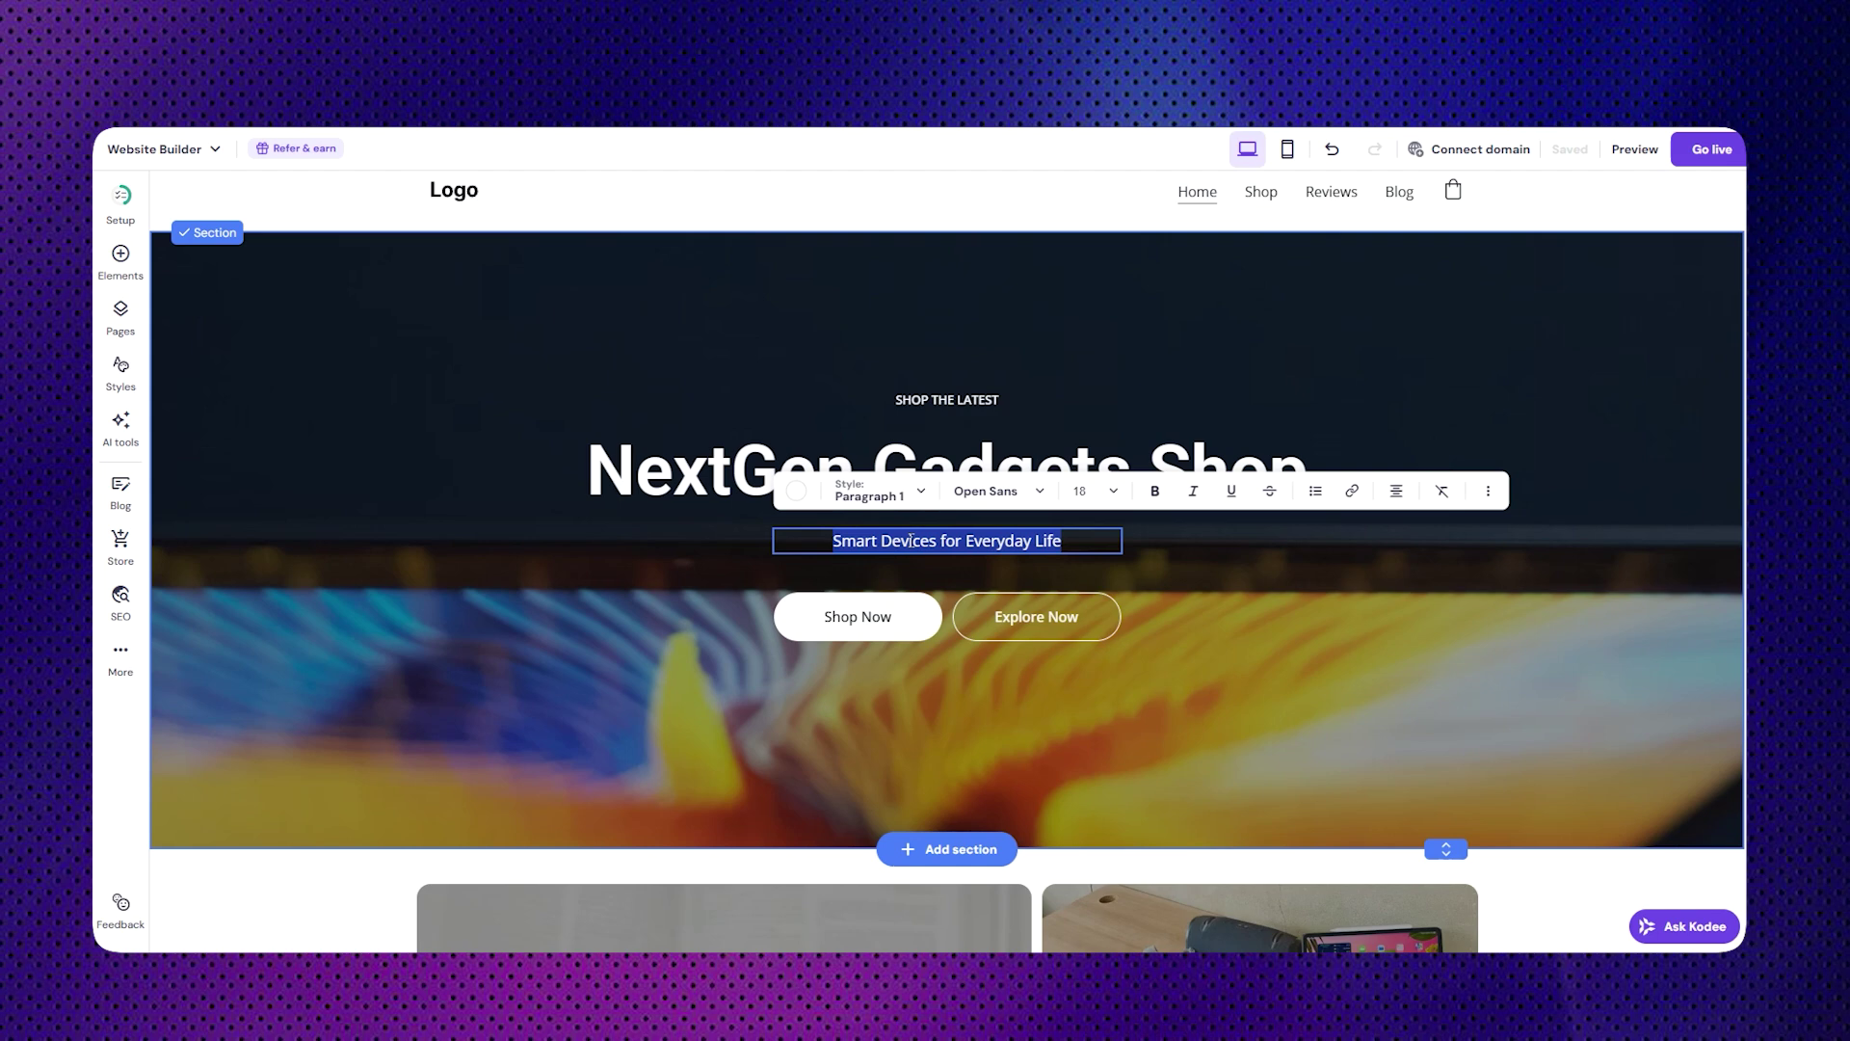
pyautogui.write('An online tech gadgets store specializing in the latest smart devices, electronics, and accessories.')
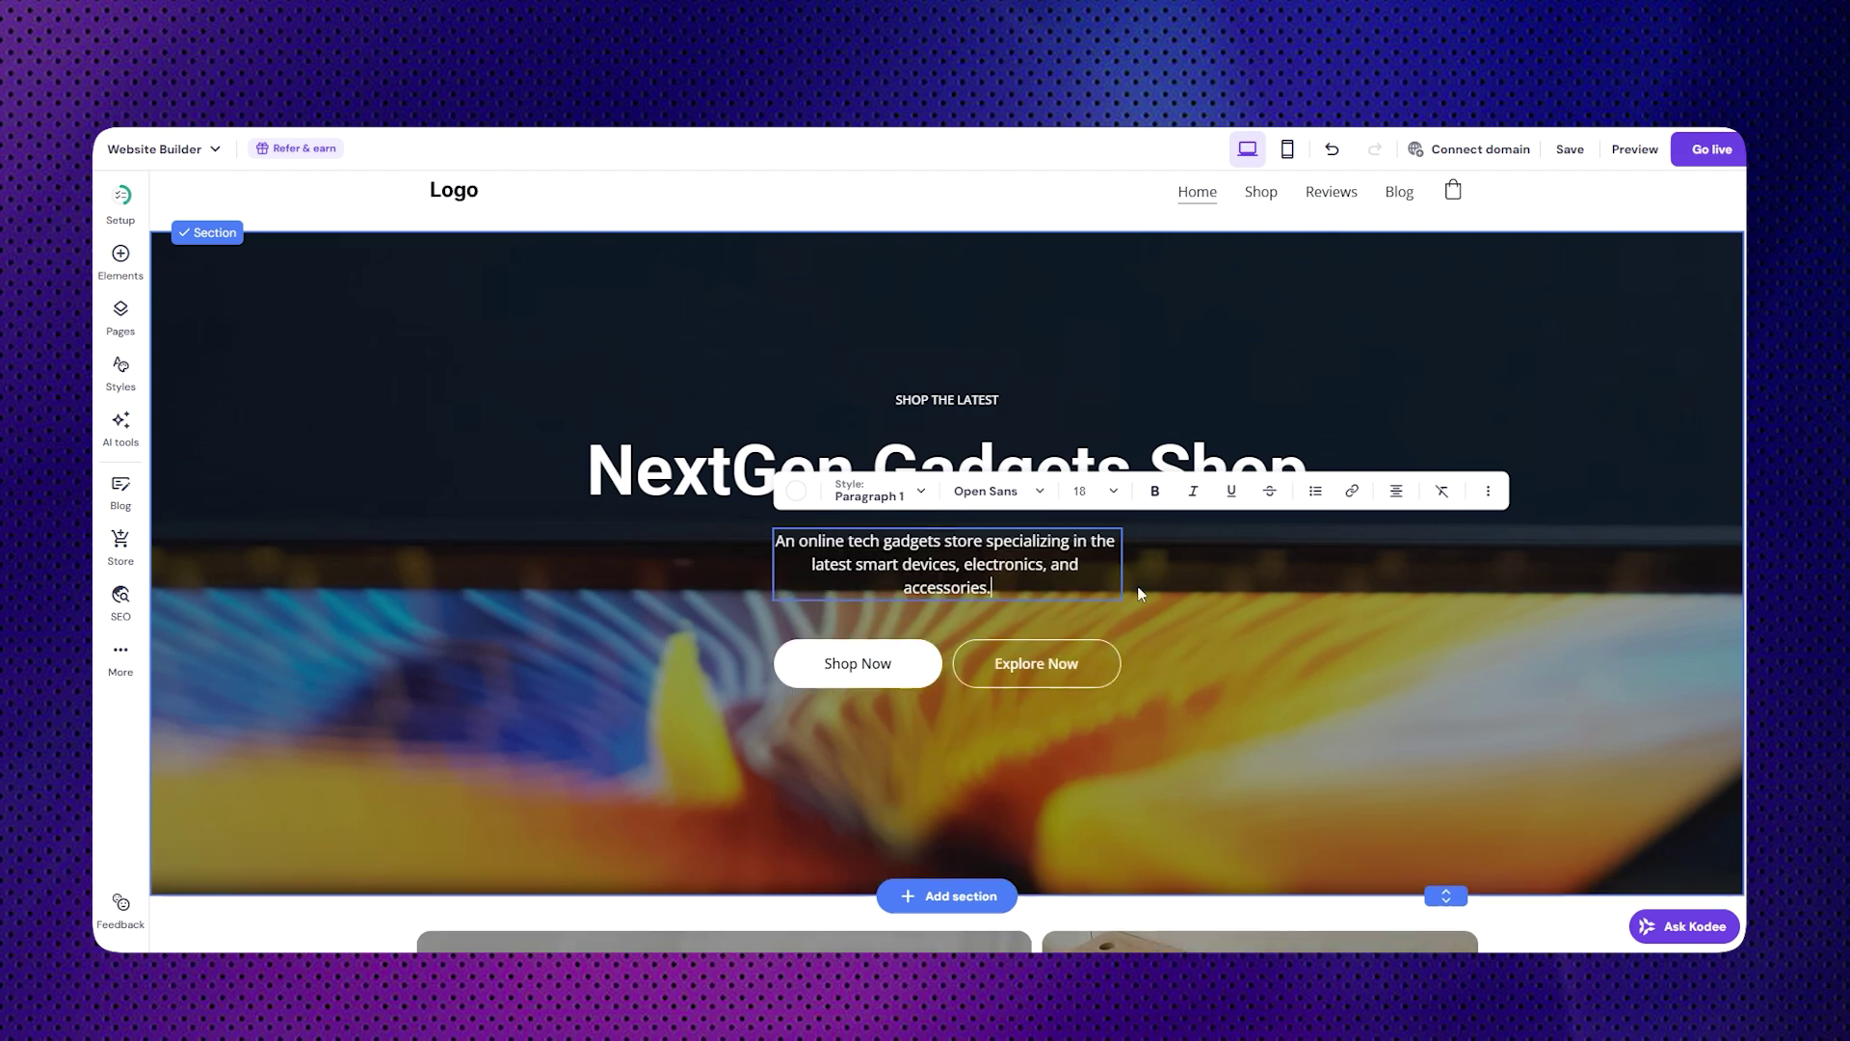
pyautogui.press('Escape')
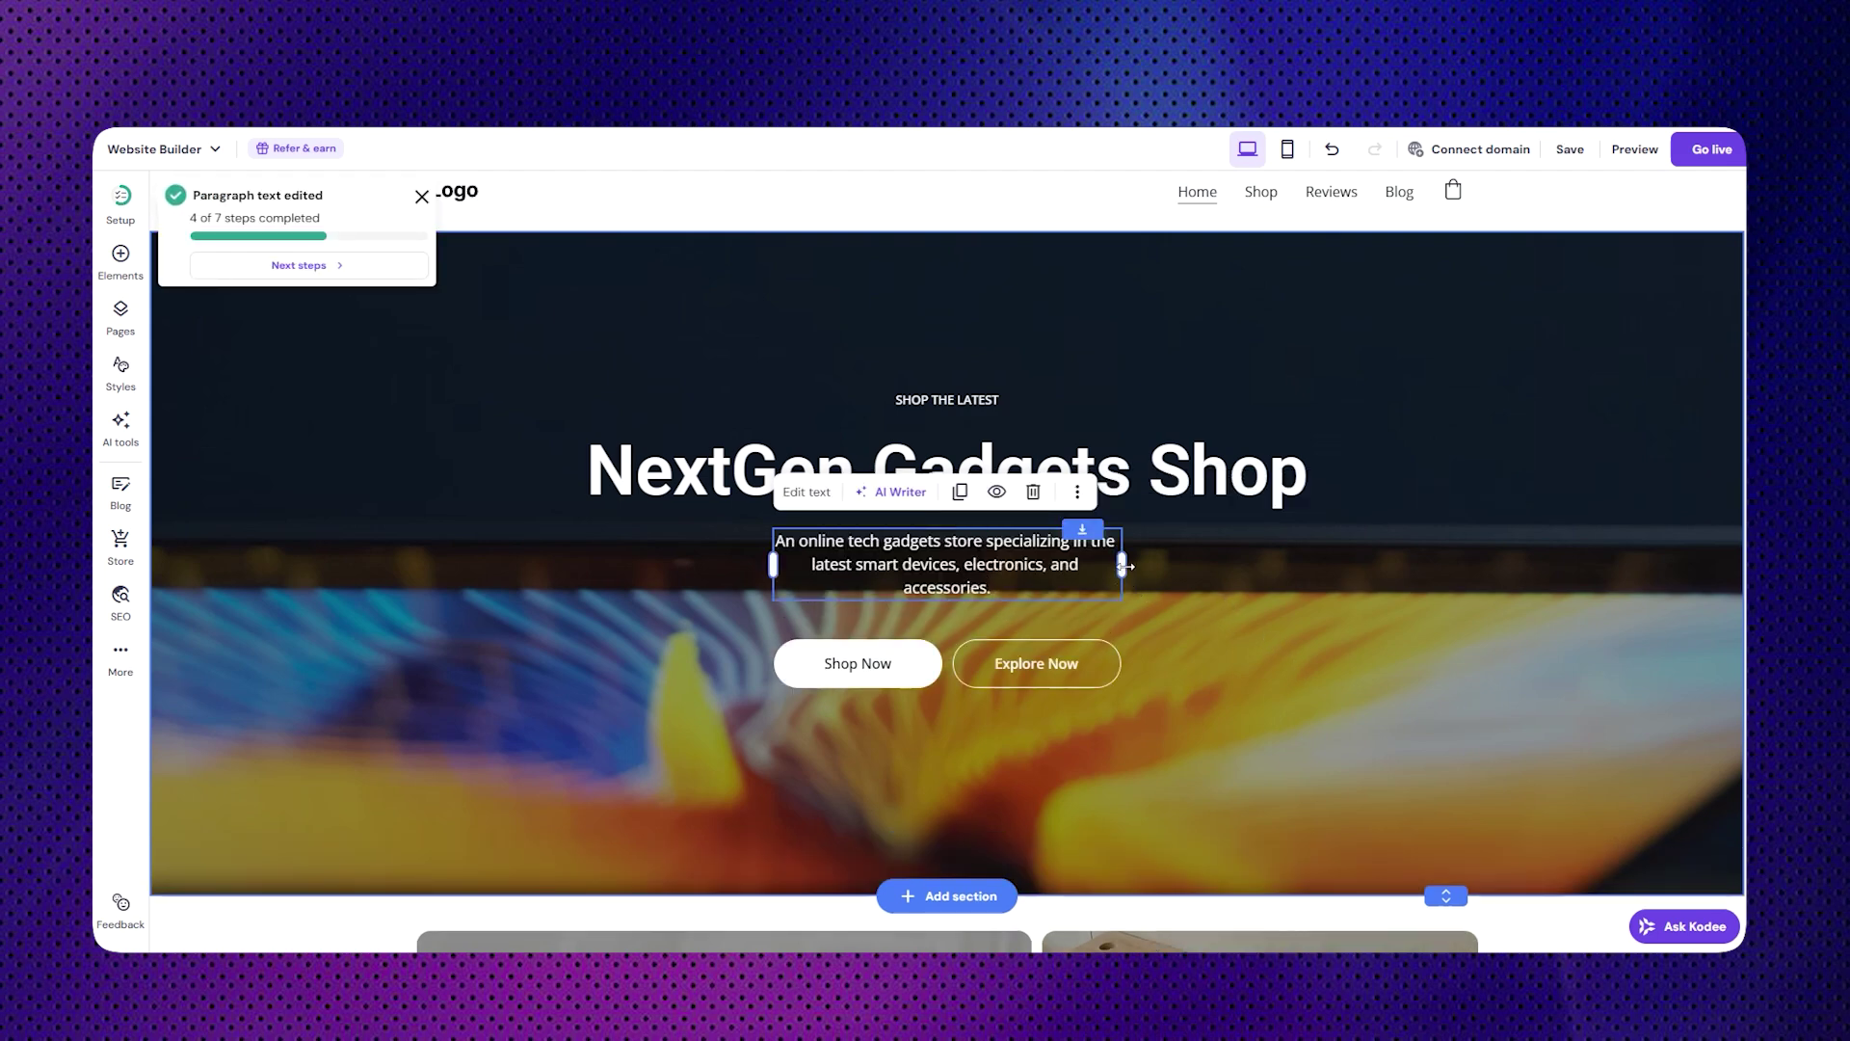
pyautogui.moveTo(1125, 567); pyautogui.dragTo(1234, 559)
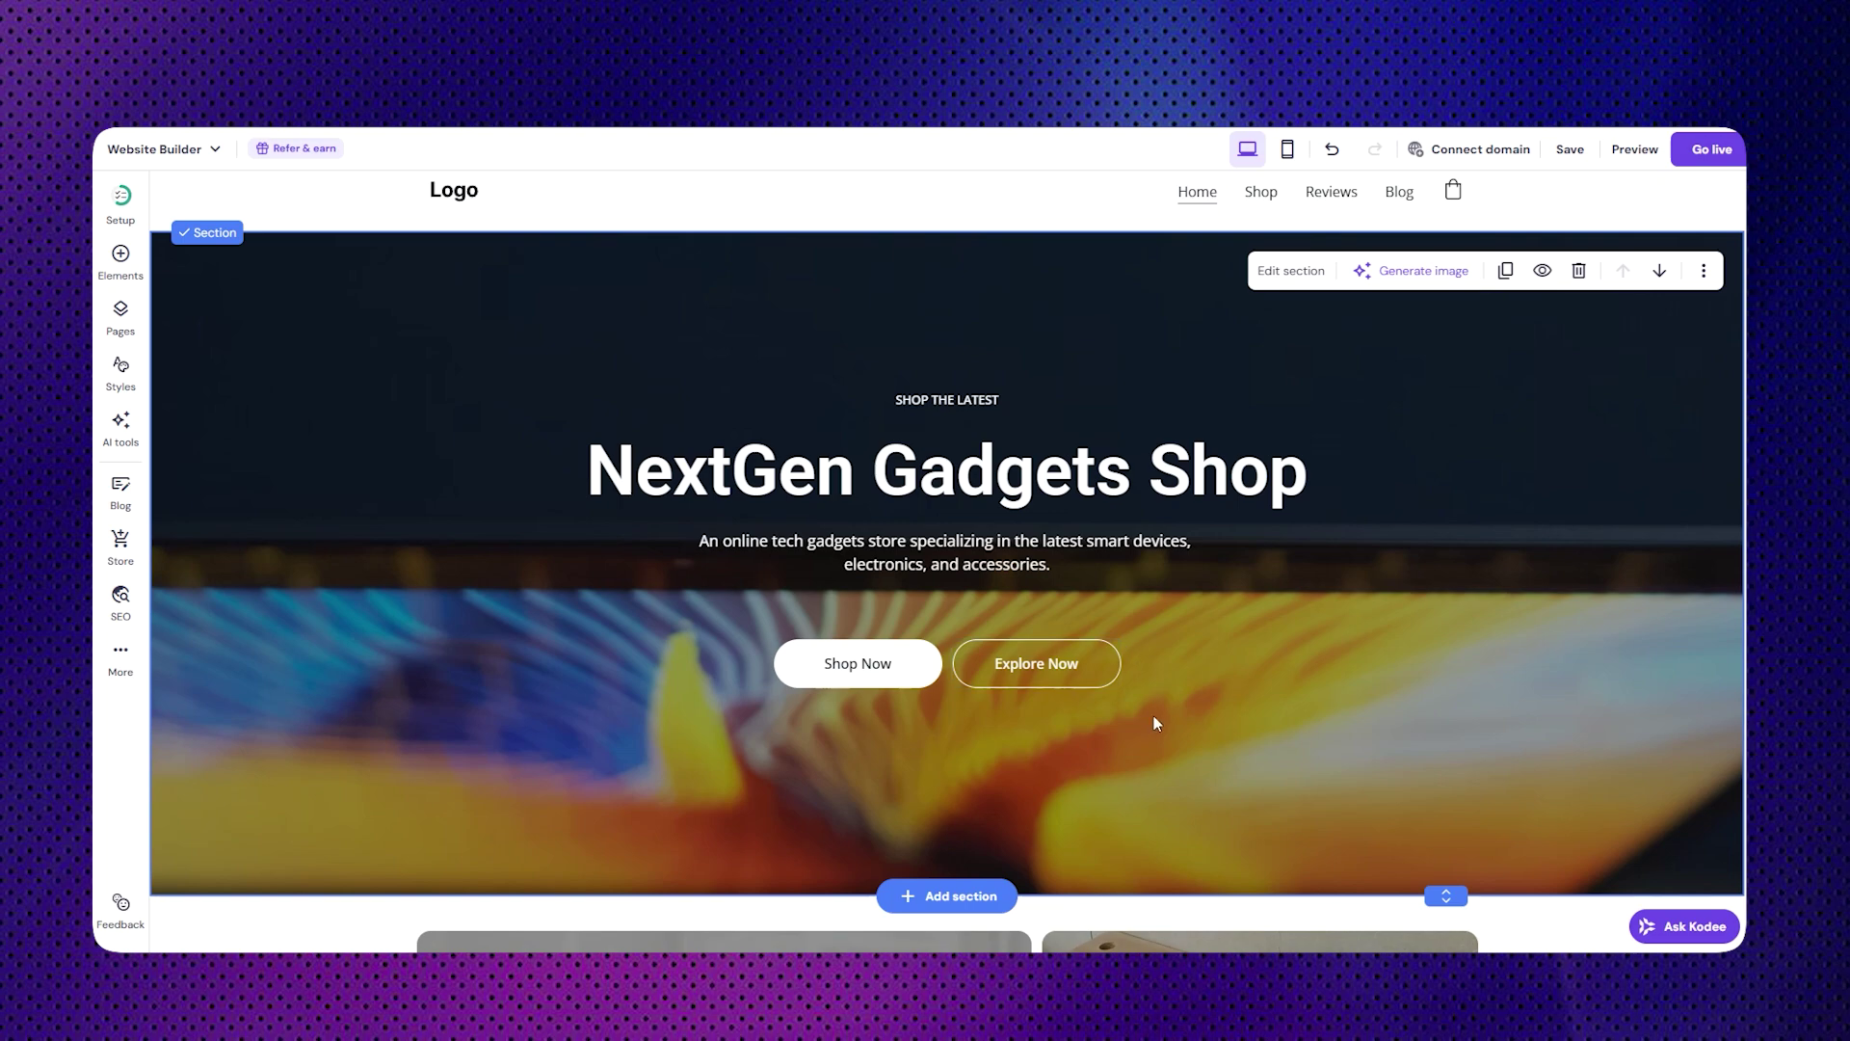
pyautogui.click(969, 551)
# - Open the footer tagline "Explore the latest in smart technology." for editing and look at its text formatting options
pyautogui.scroll(-15, 966, 549)
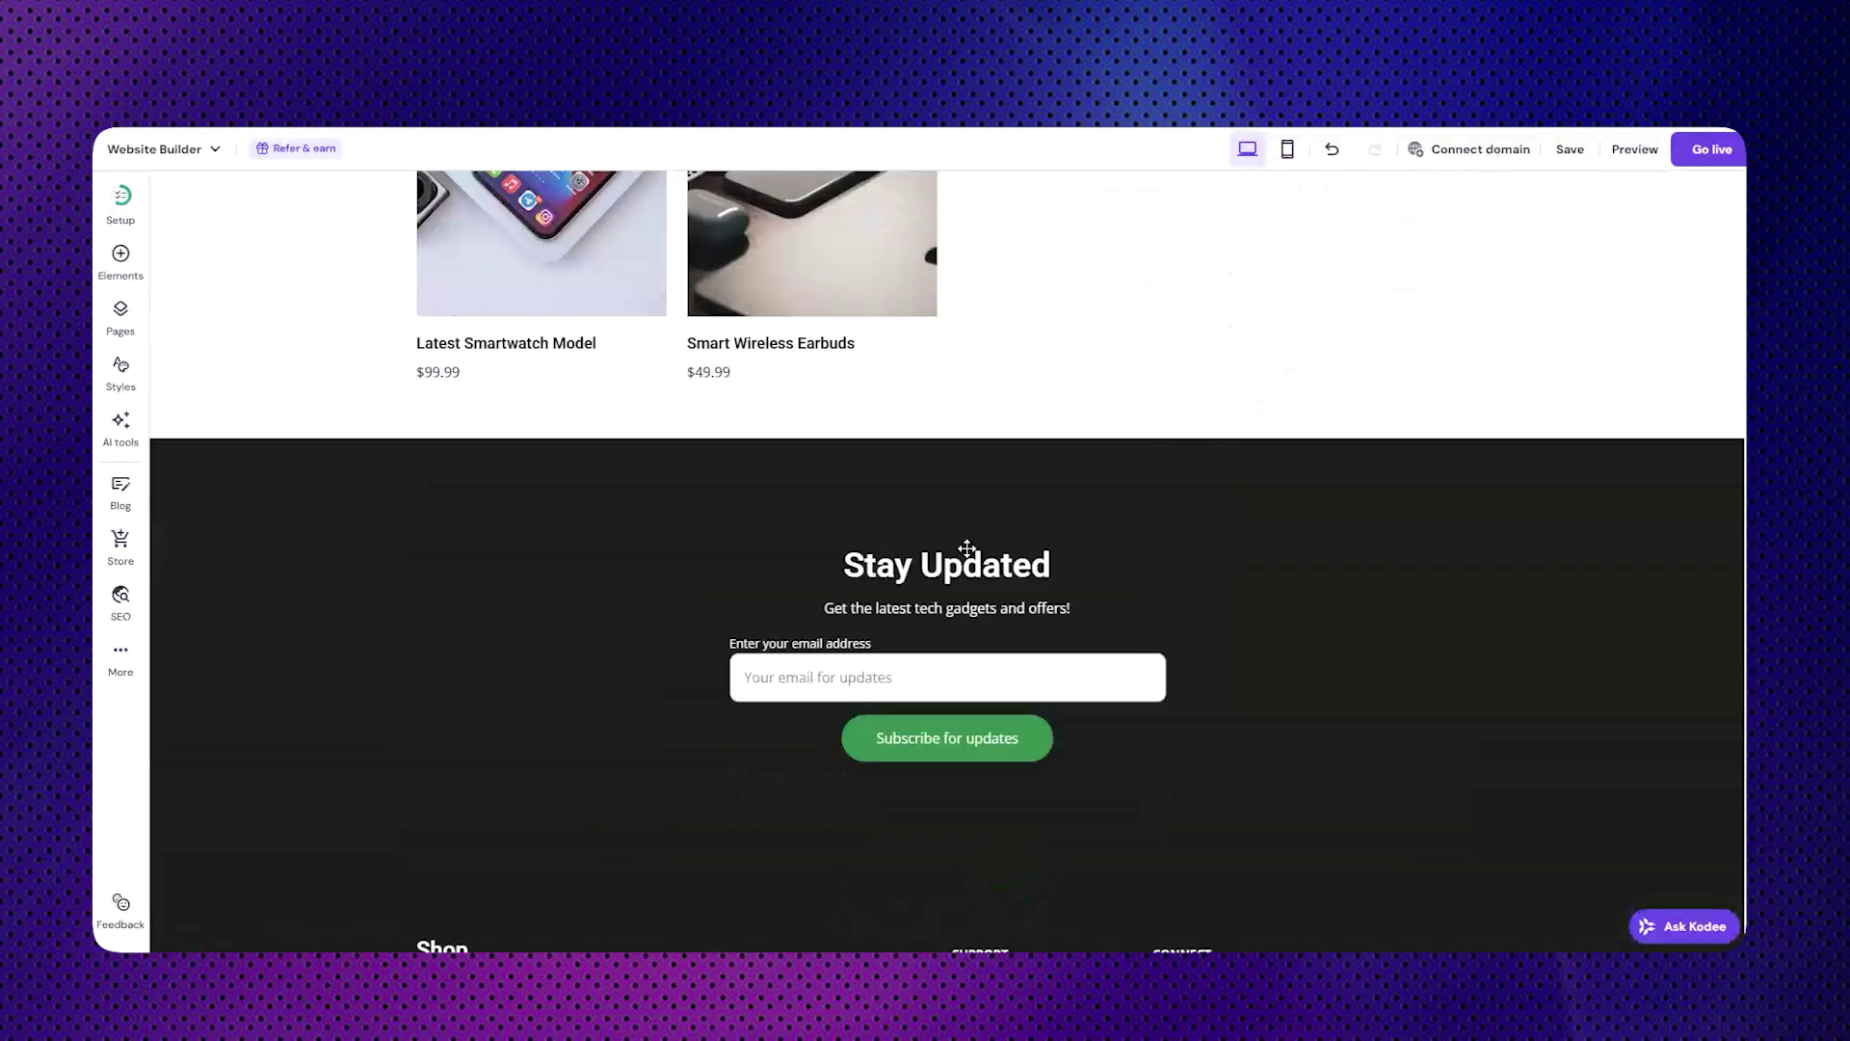
pyautogui.scroll(-3, 967, 549)
pyautogui.click(462, 702)
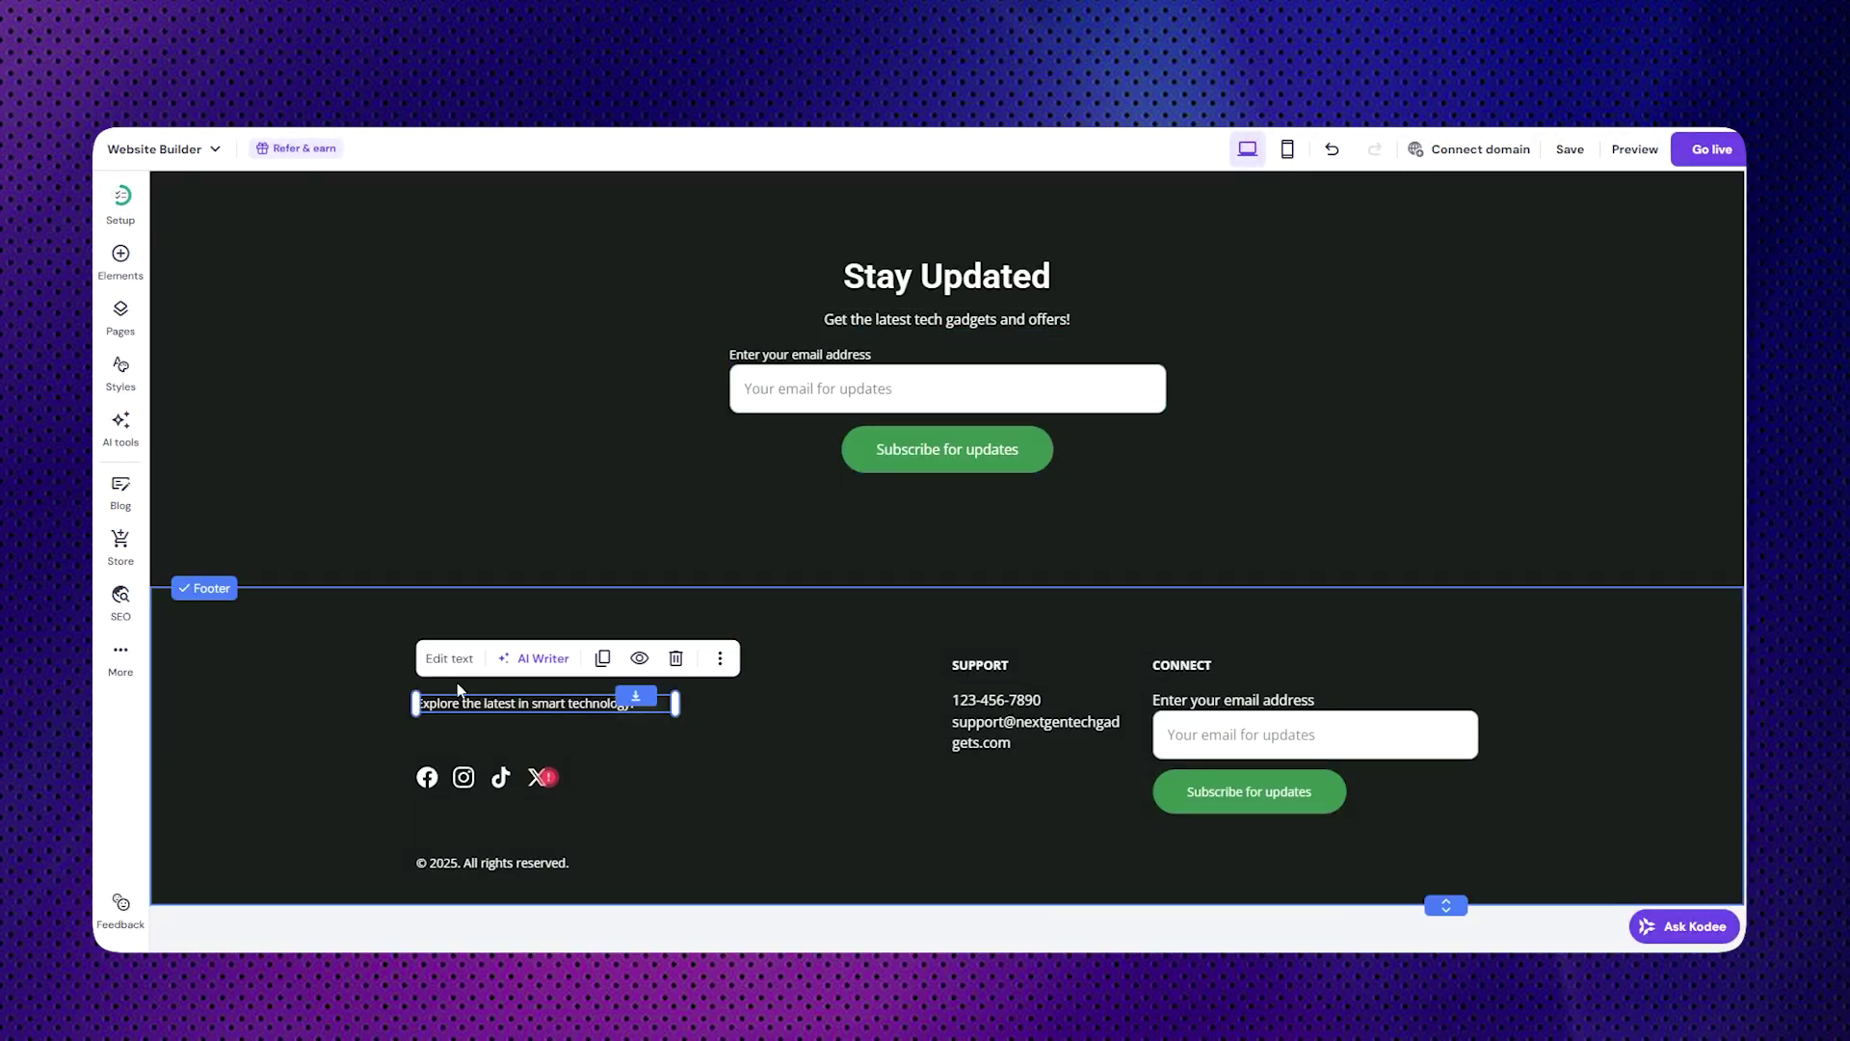
pyautogui.click(457, 665)
pyautogui.tripleClick(544, 703)
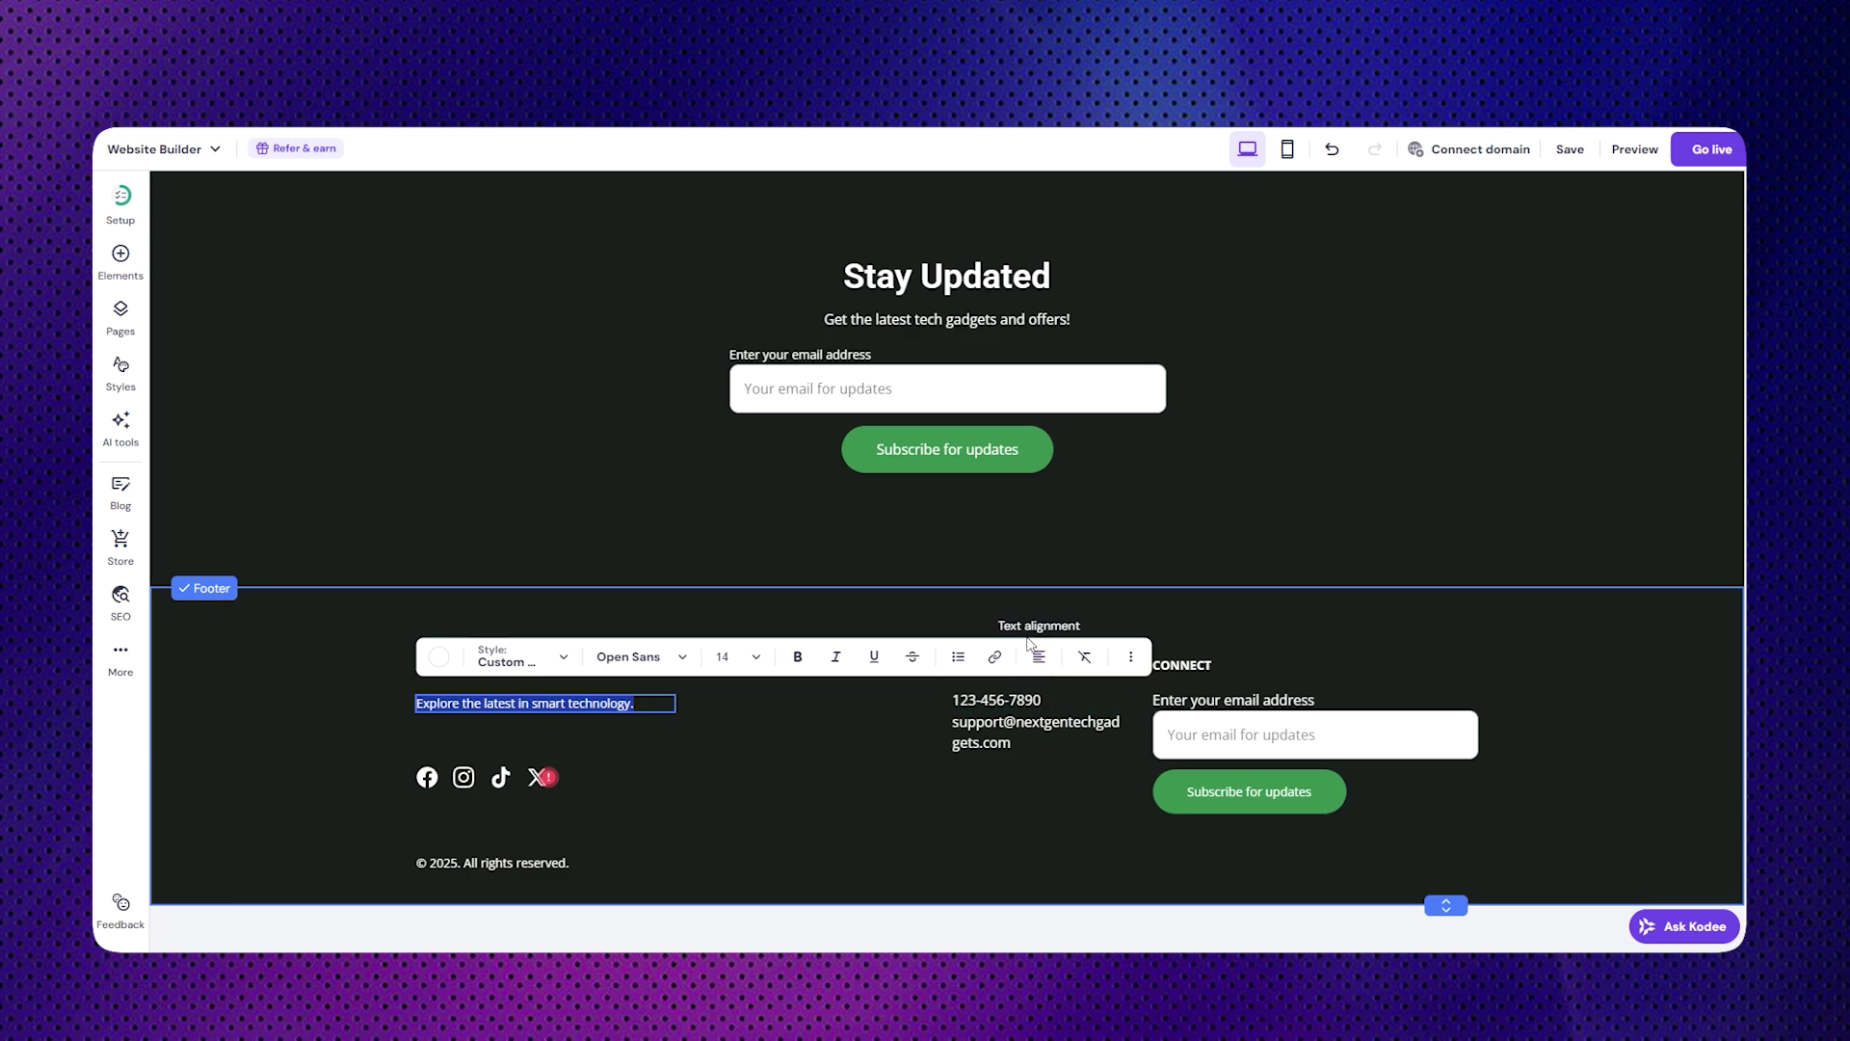
pyautogui.scroll(20, 1061, 844)
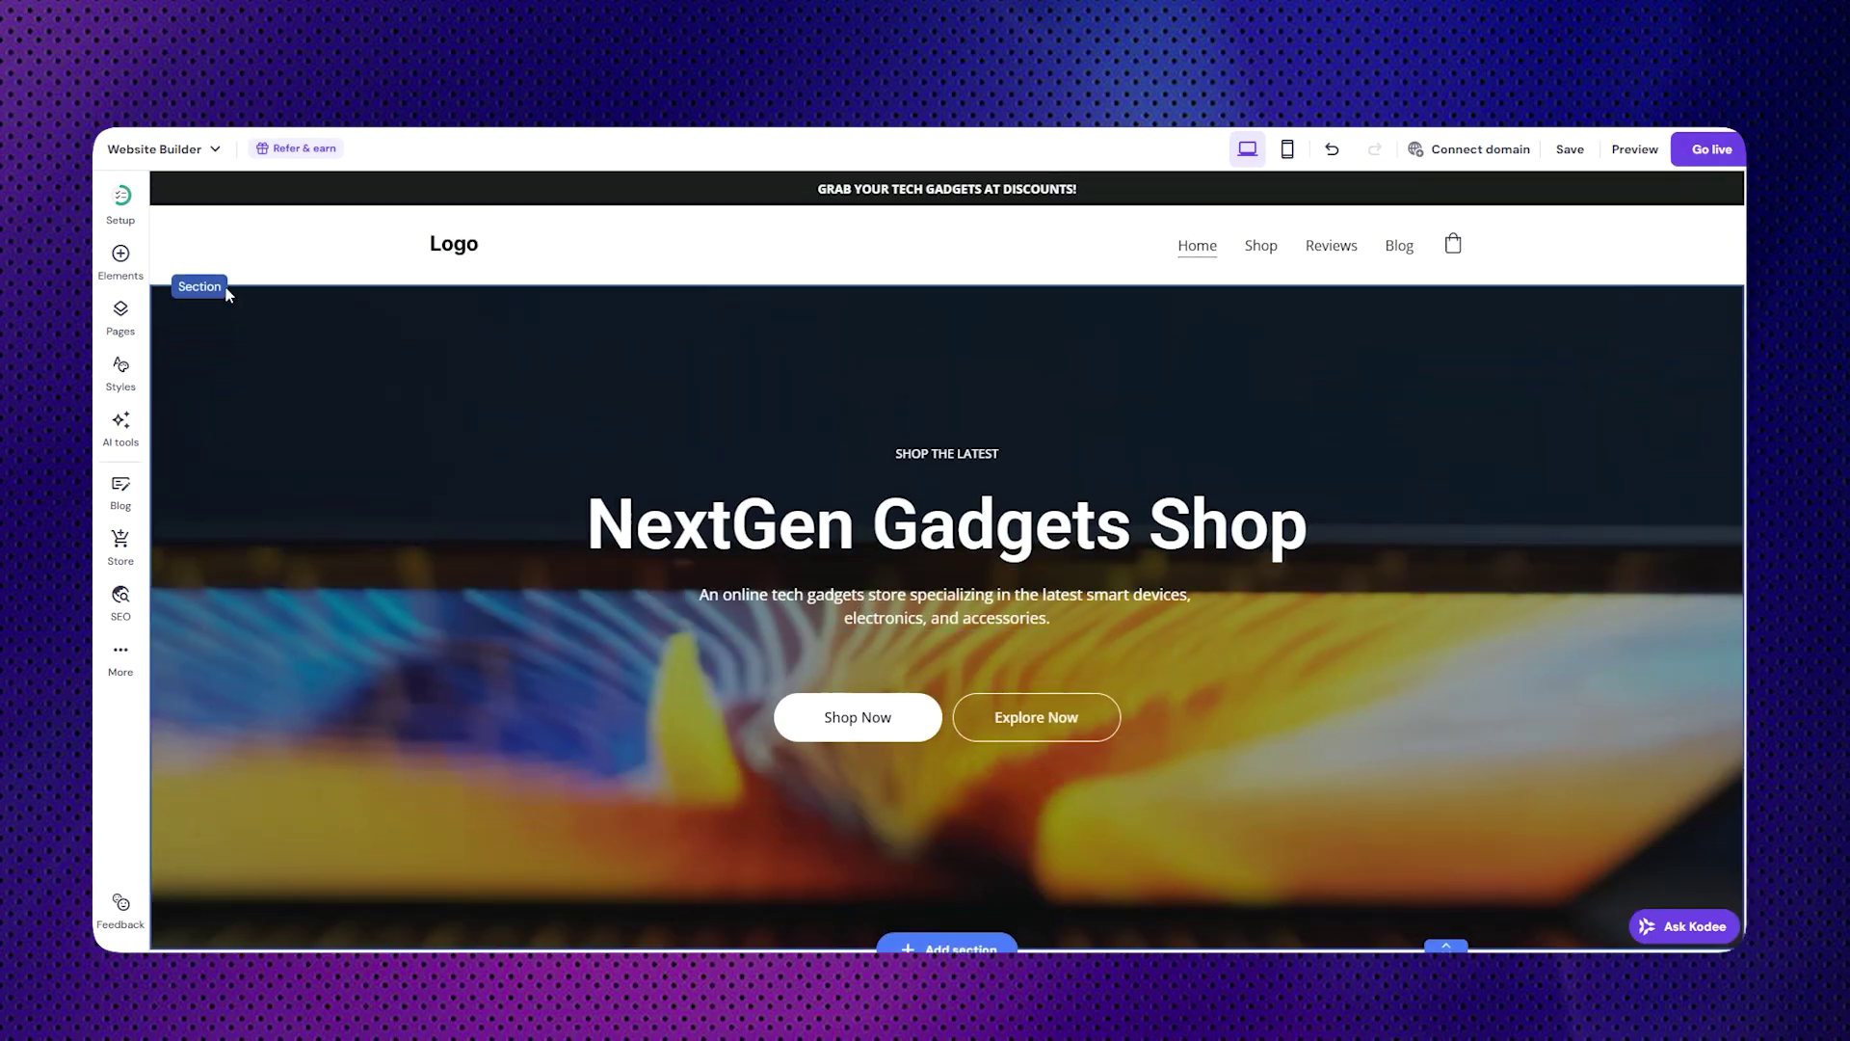
# - Work on the social media icons setup task by pointing the footer's Facebook link to the shop's page
pyautogui.click(119, 197)
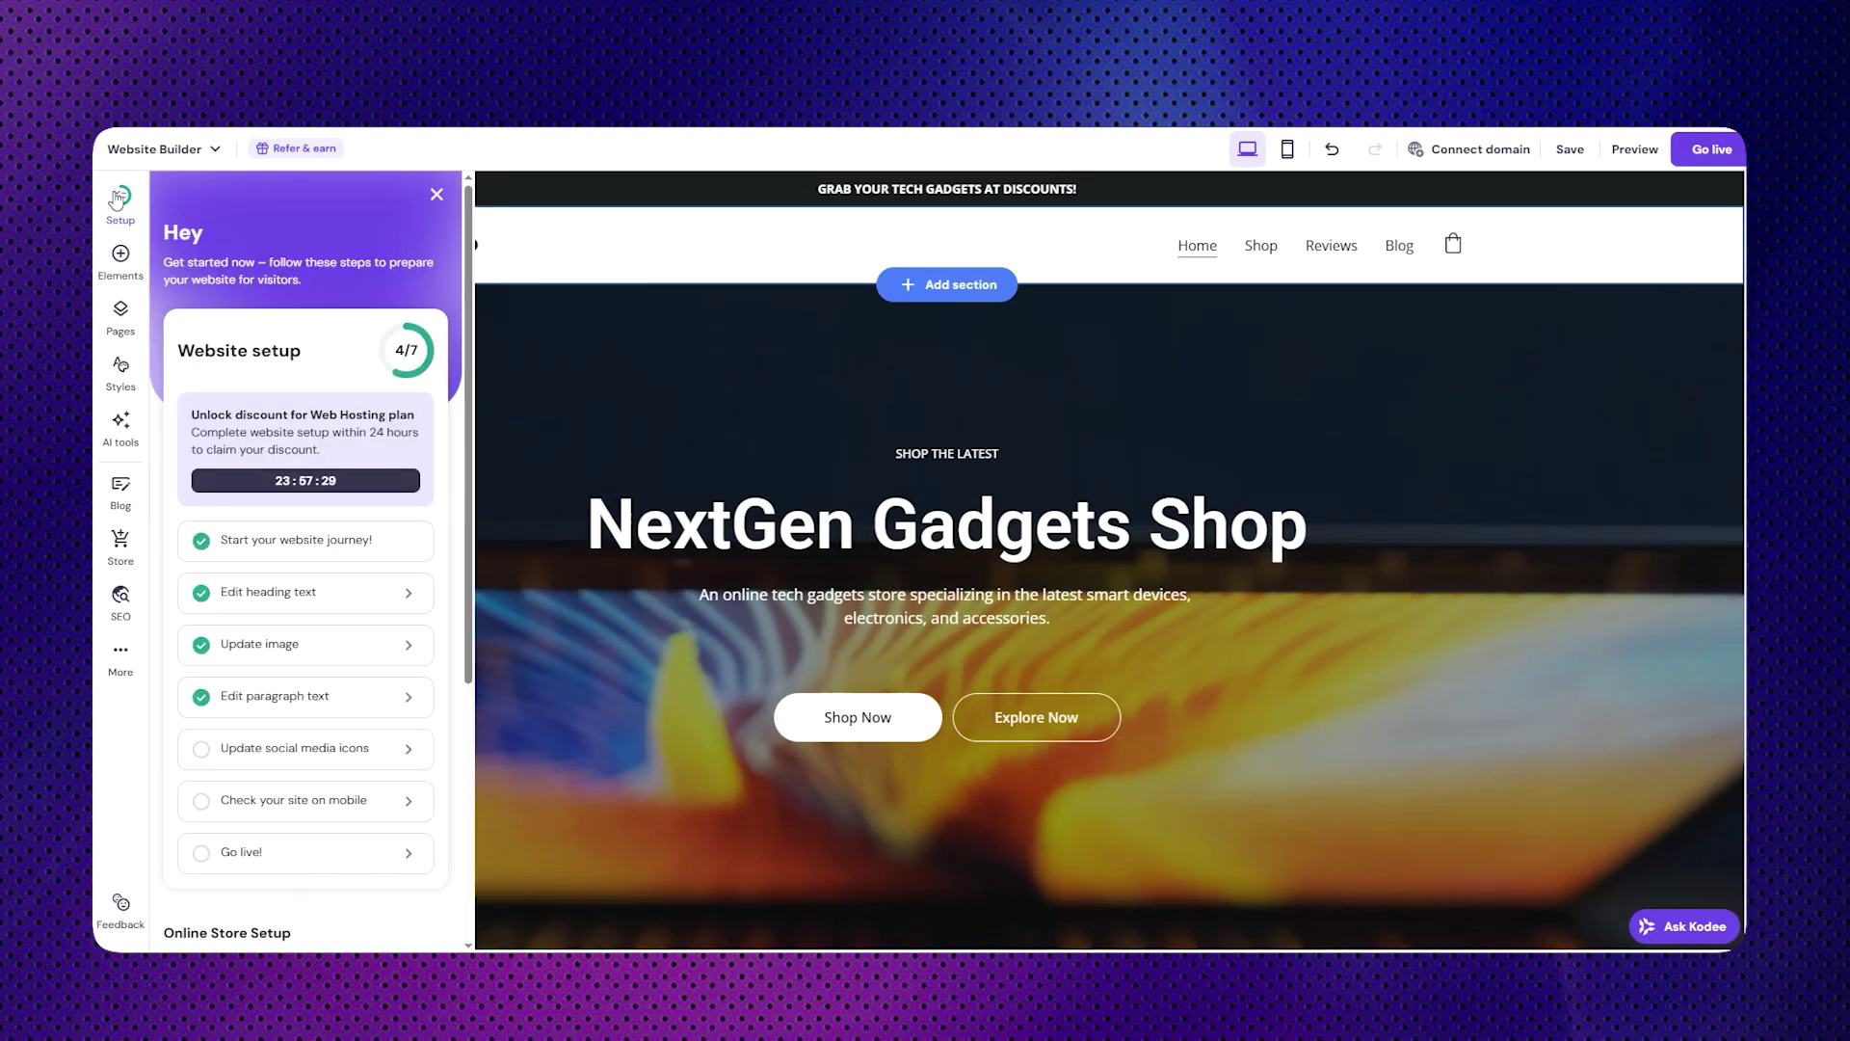
pyautogui.click(295, 753)
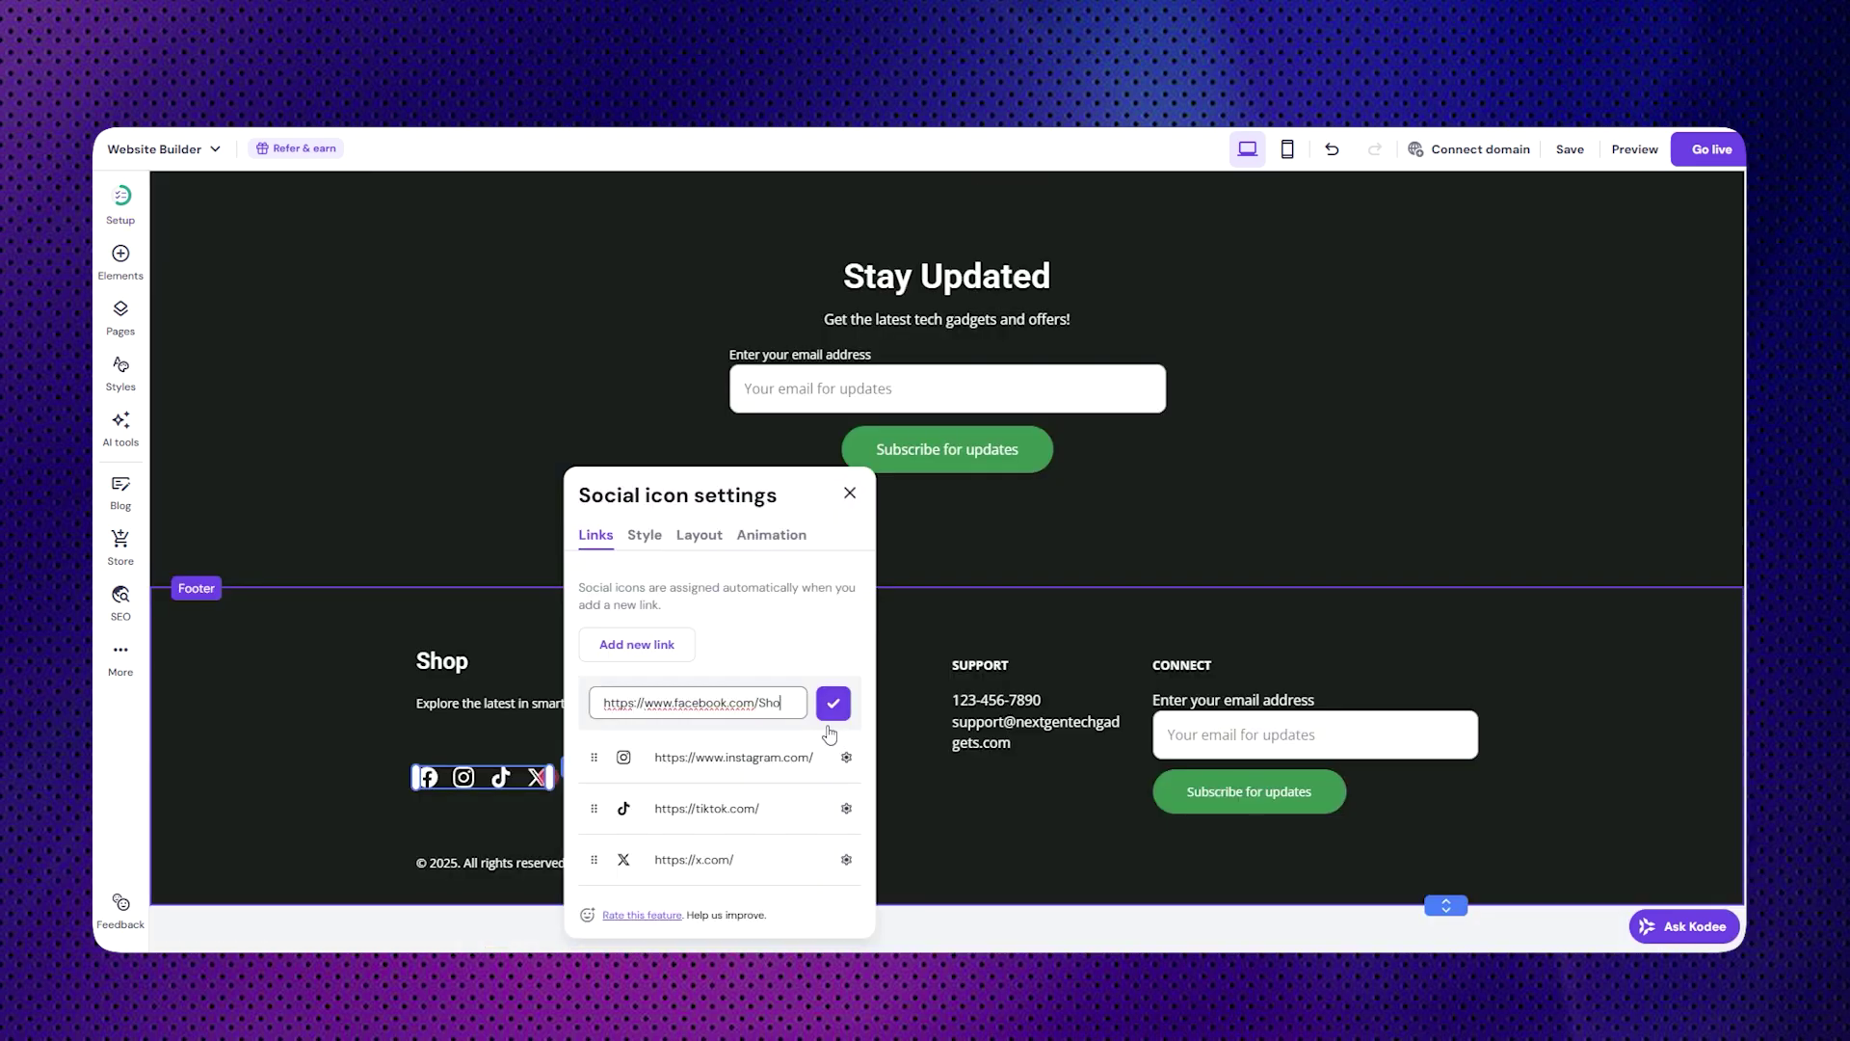
pyautogui.click(833, 703)
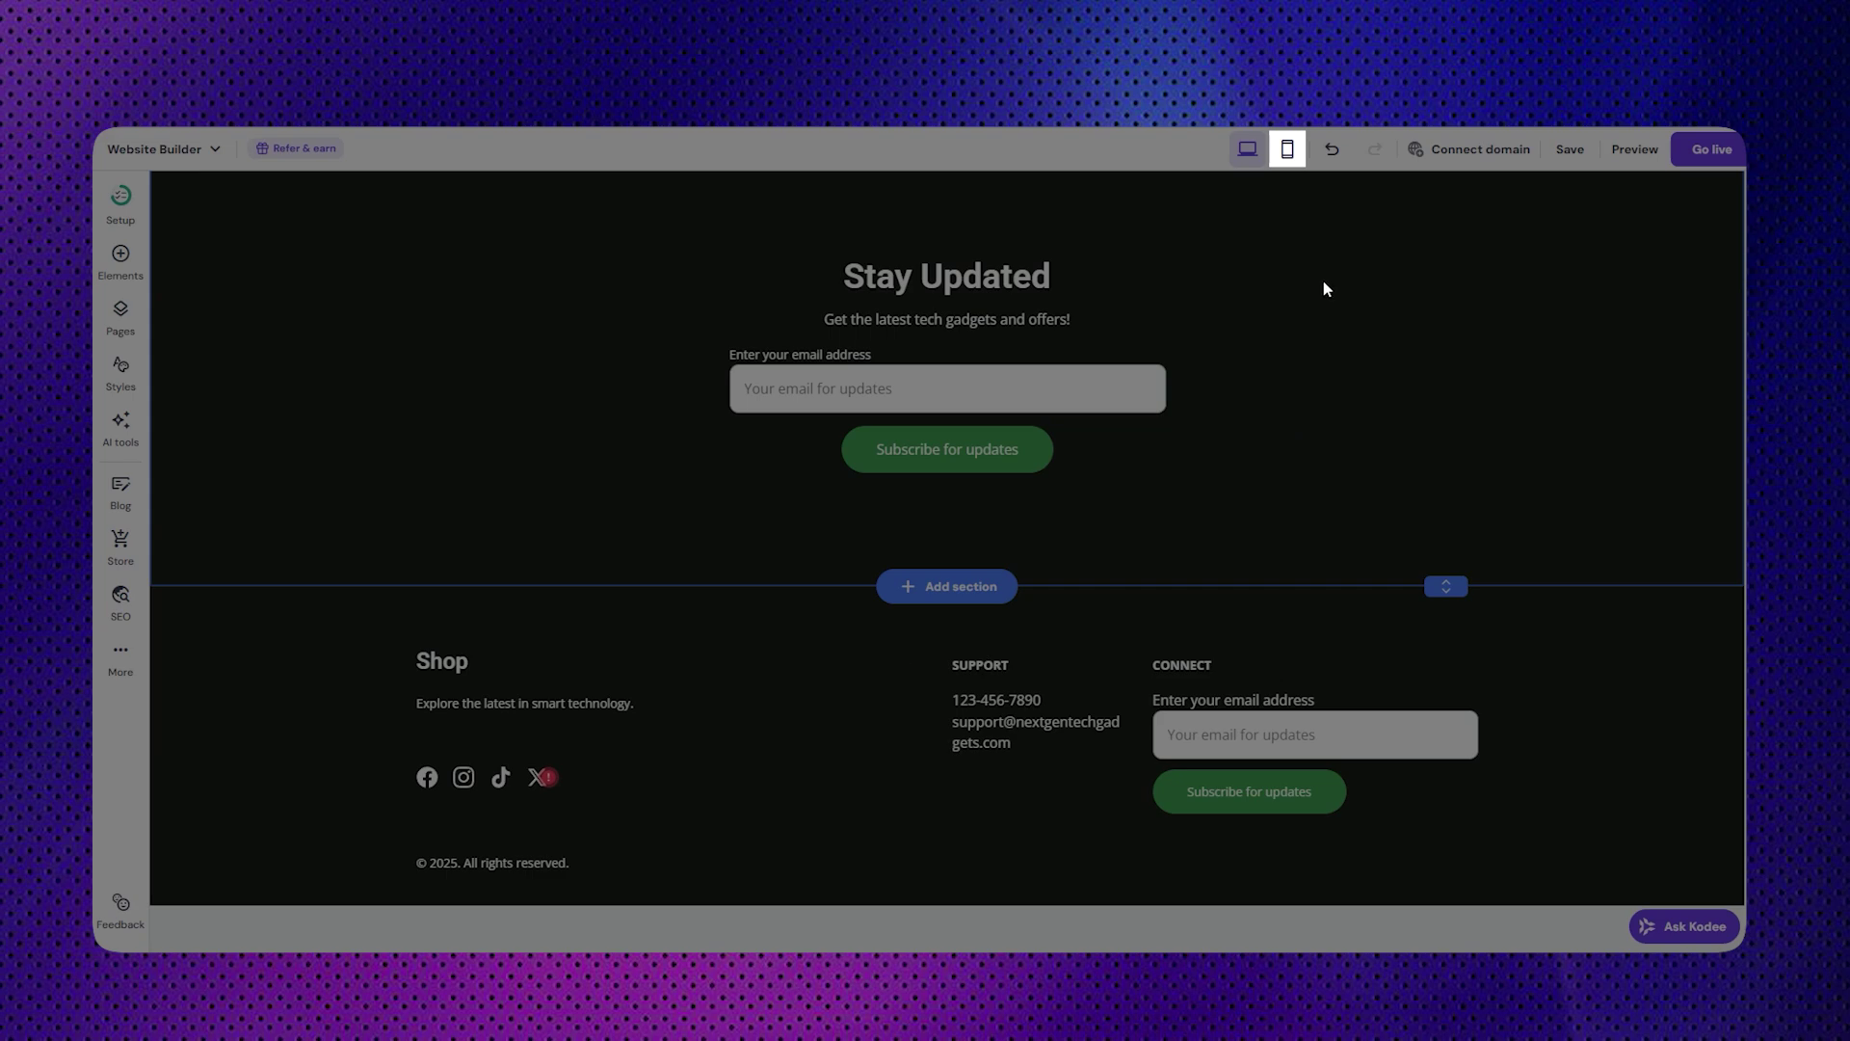
# - Review the home page's mobile layout from the footer up to the hero section
pyautogui.click(1289, 150)
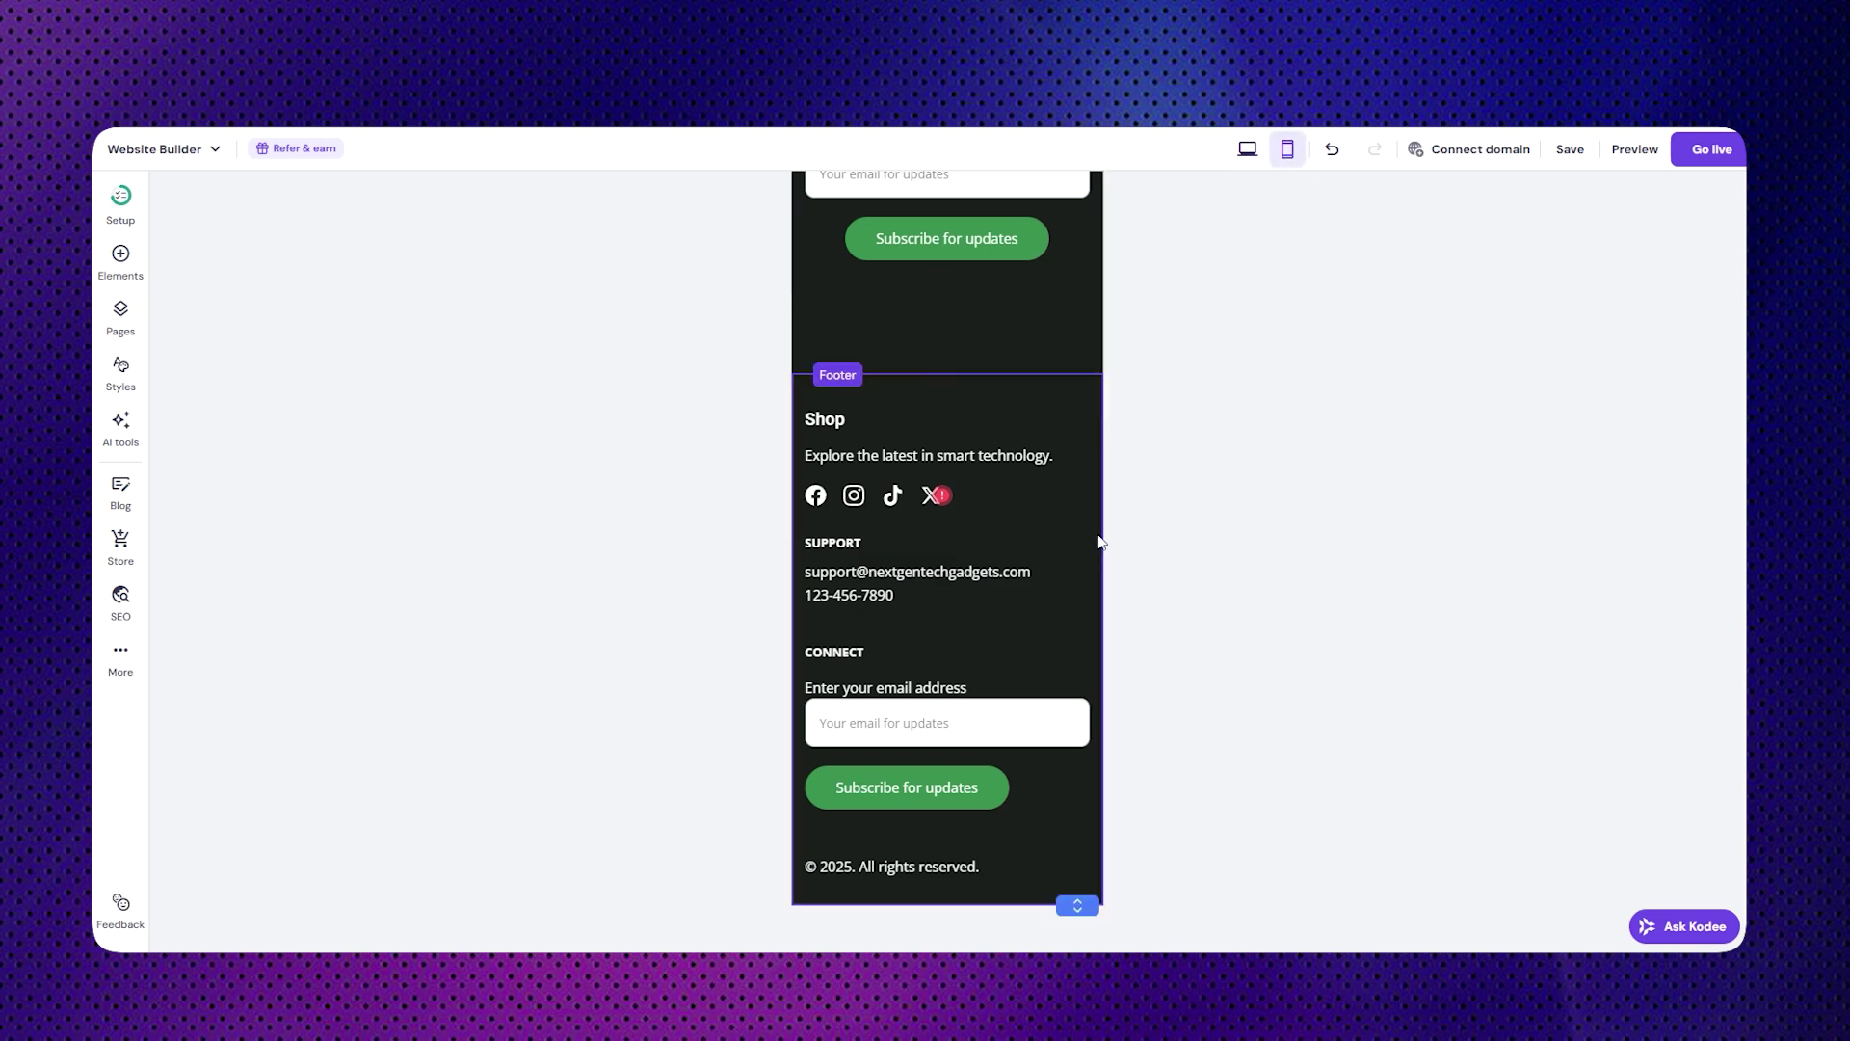
pyautogui.scroll(5, 1101, 542)
pyautogui.scroll(10, 1101, 541)
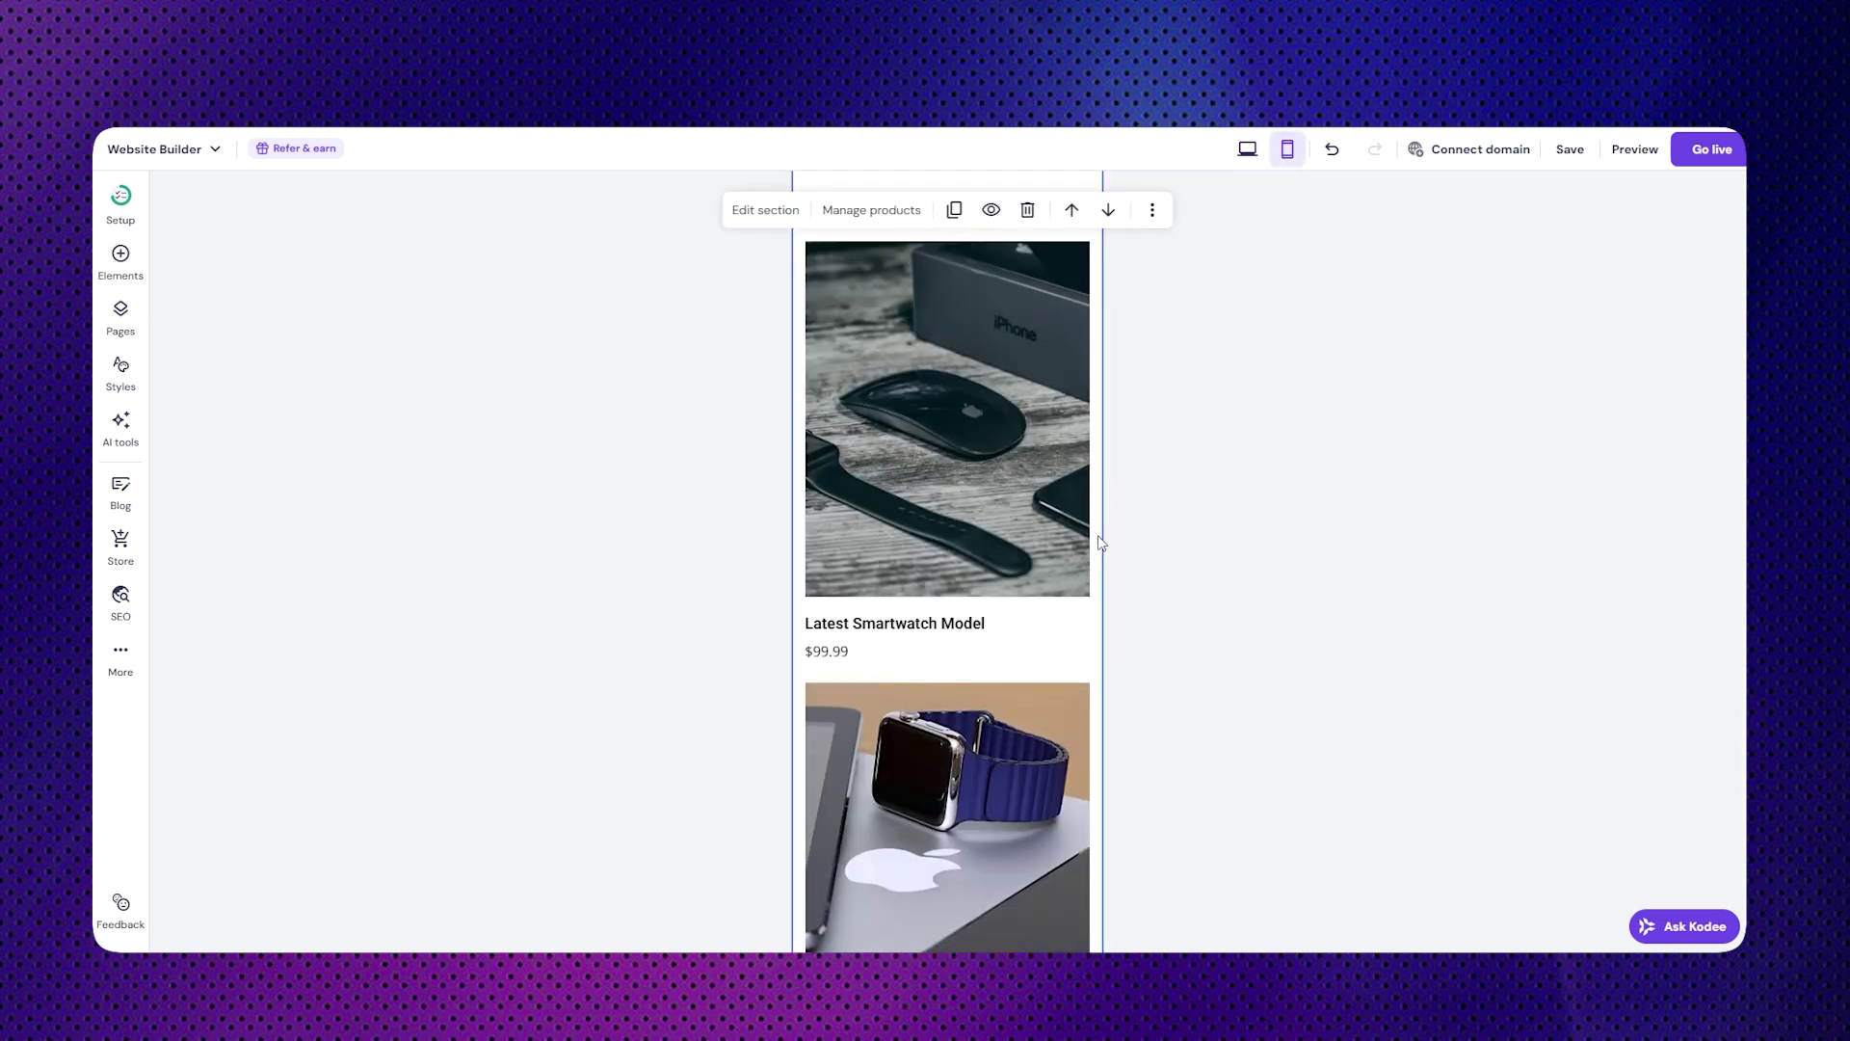
pyautogui.scroll(5, 1100, 540)
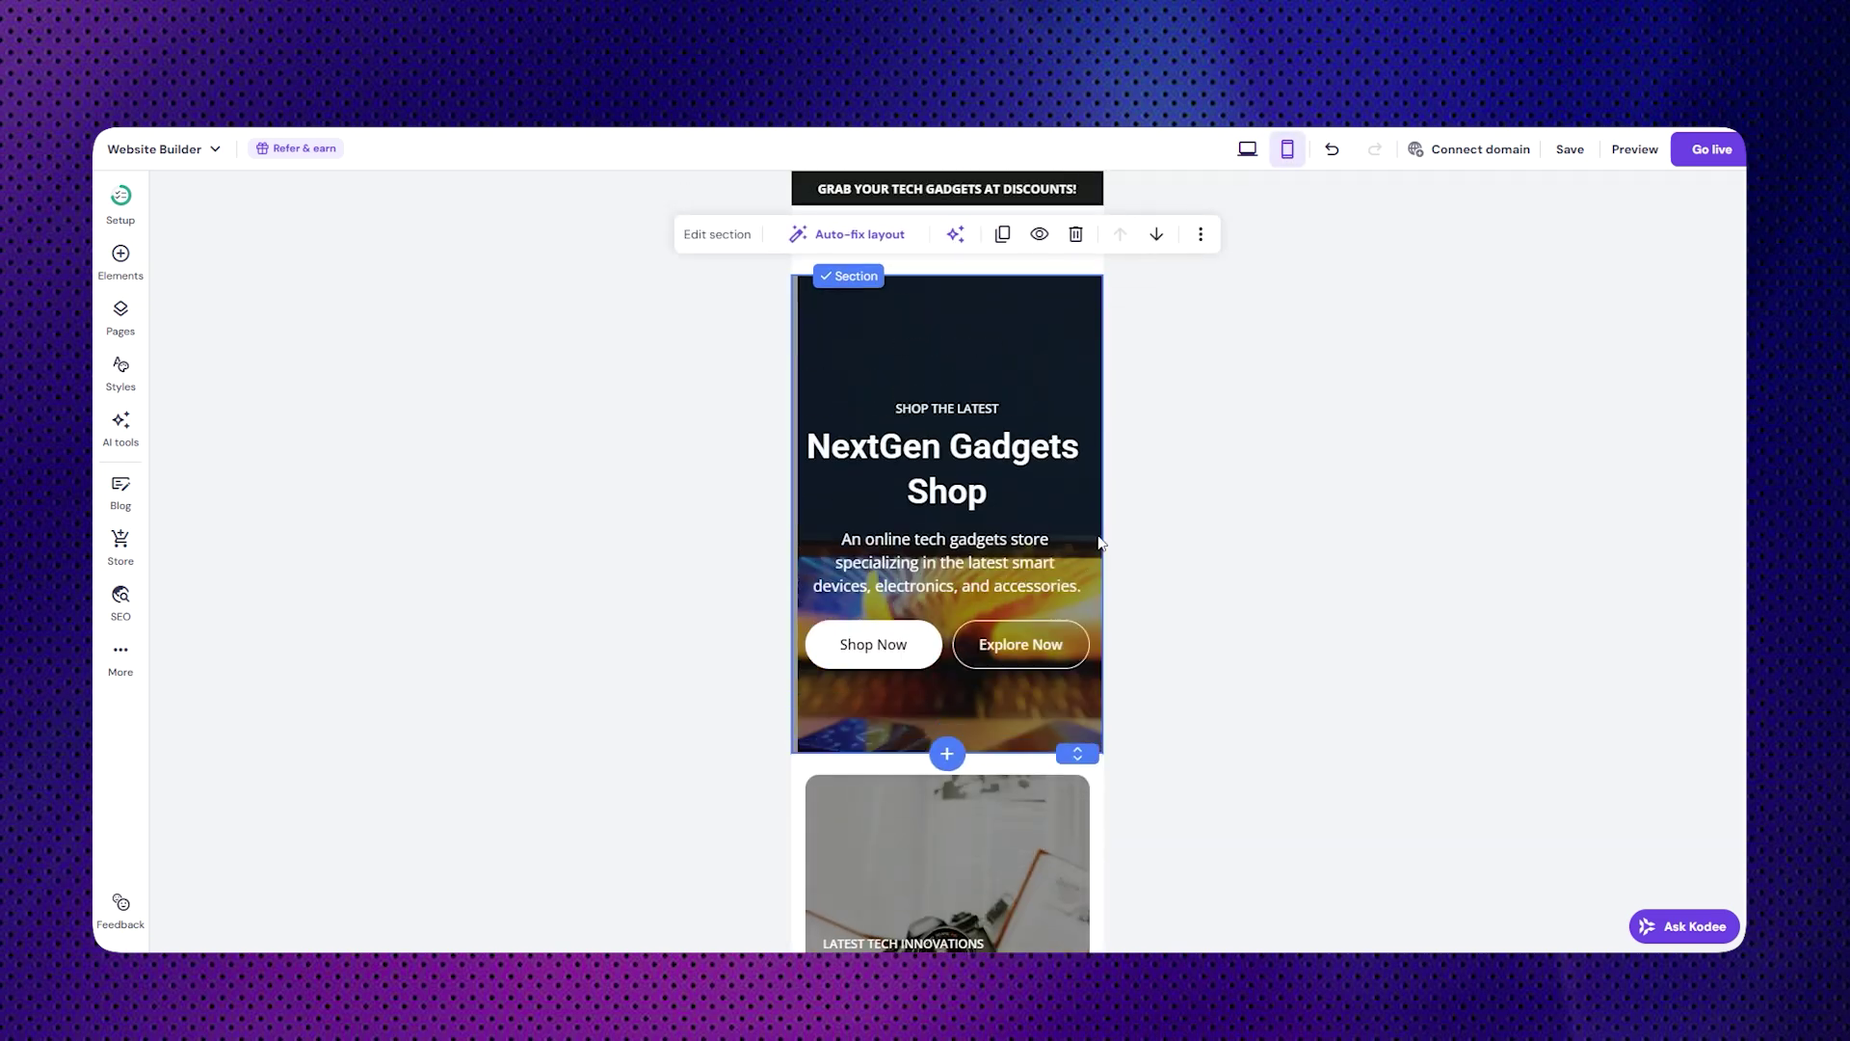
# - Return to the desktop view and publish the website
pyautogui.click(1247, 148)
pyautogui.click(1712, 148)
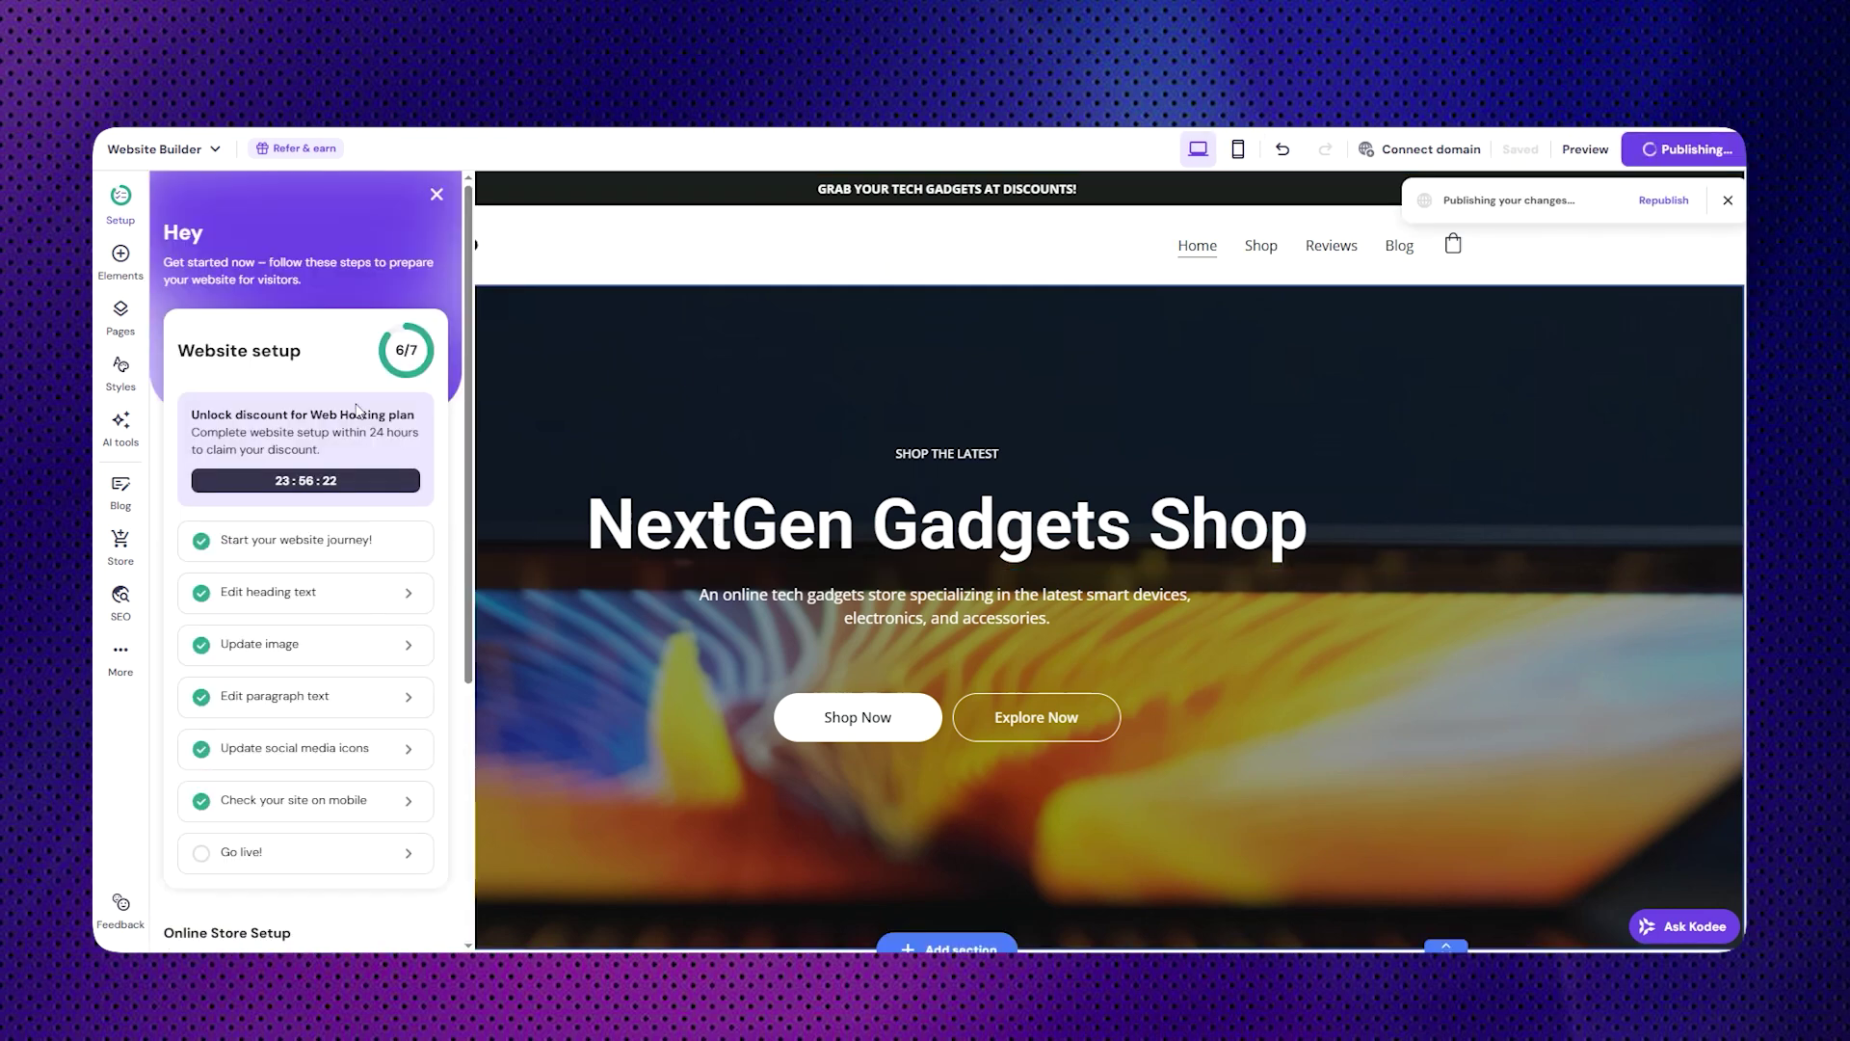
# - Start adding a physical product from the online store setup tasks
pyautogui.scroll(-5, 357, 409)
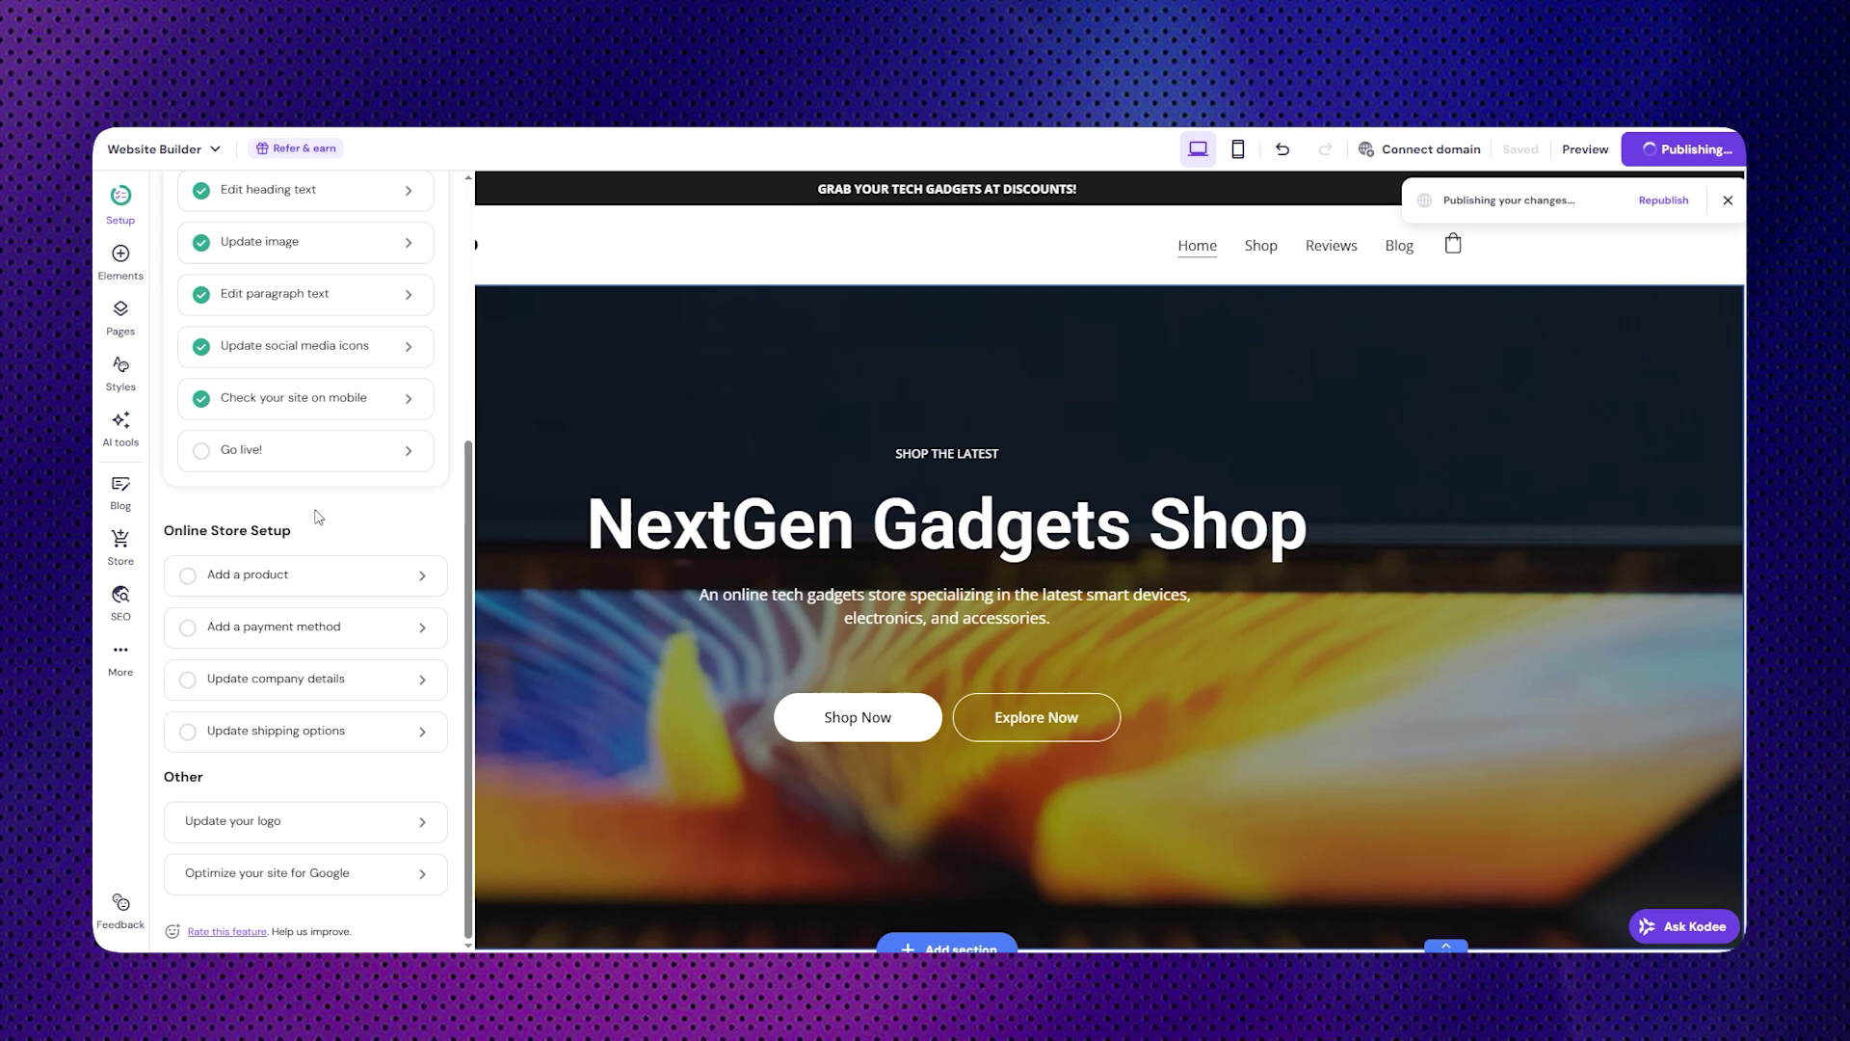
pyautogui.click(276, 586)
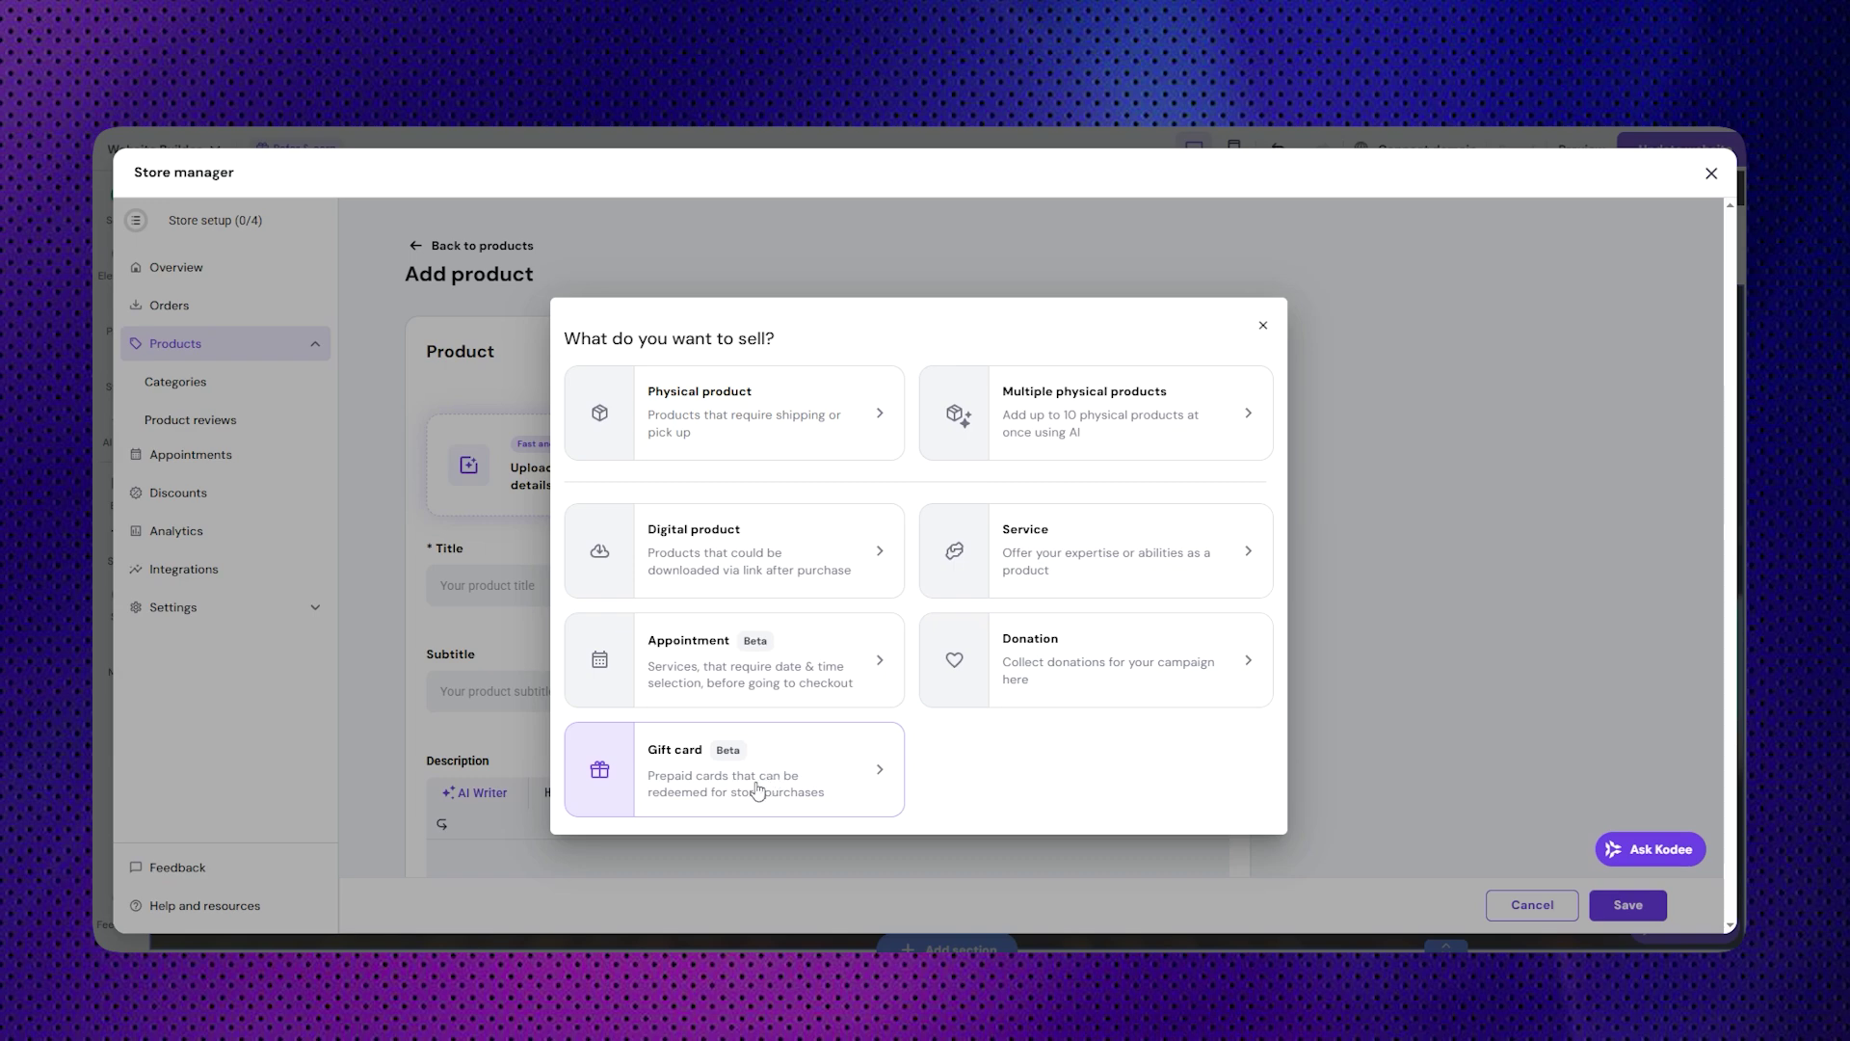
pyautogui.click(779, 434)
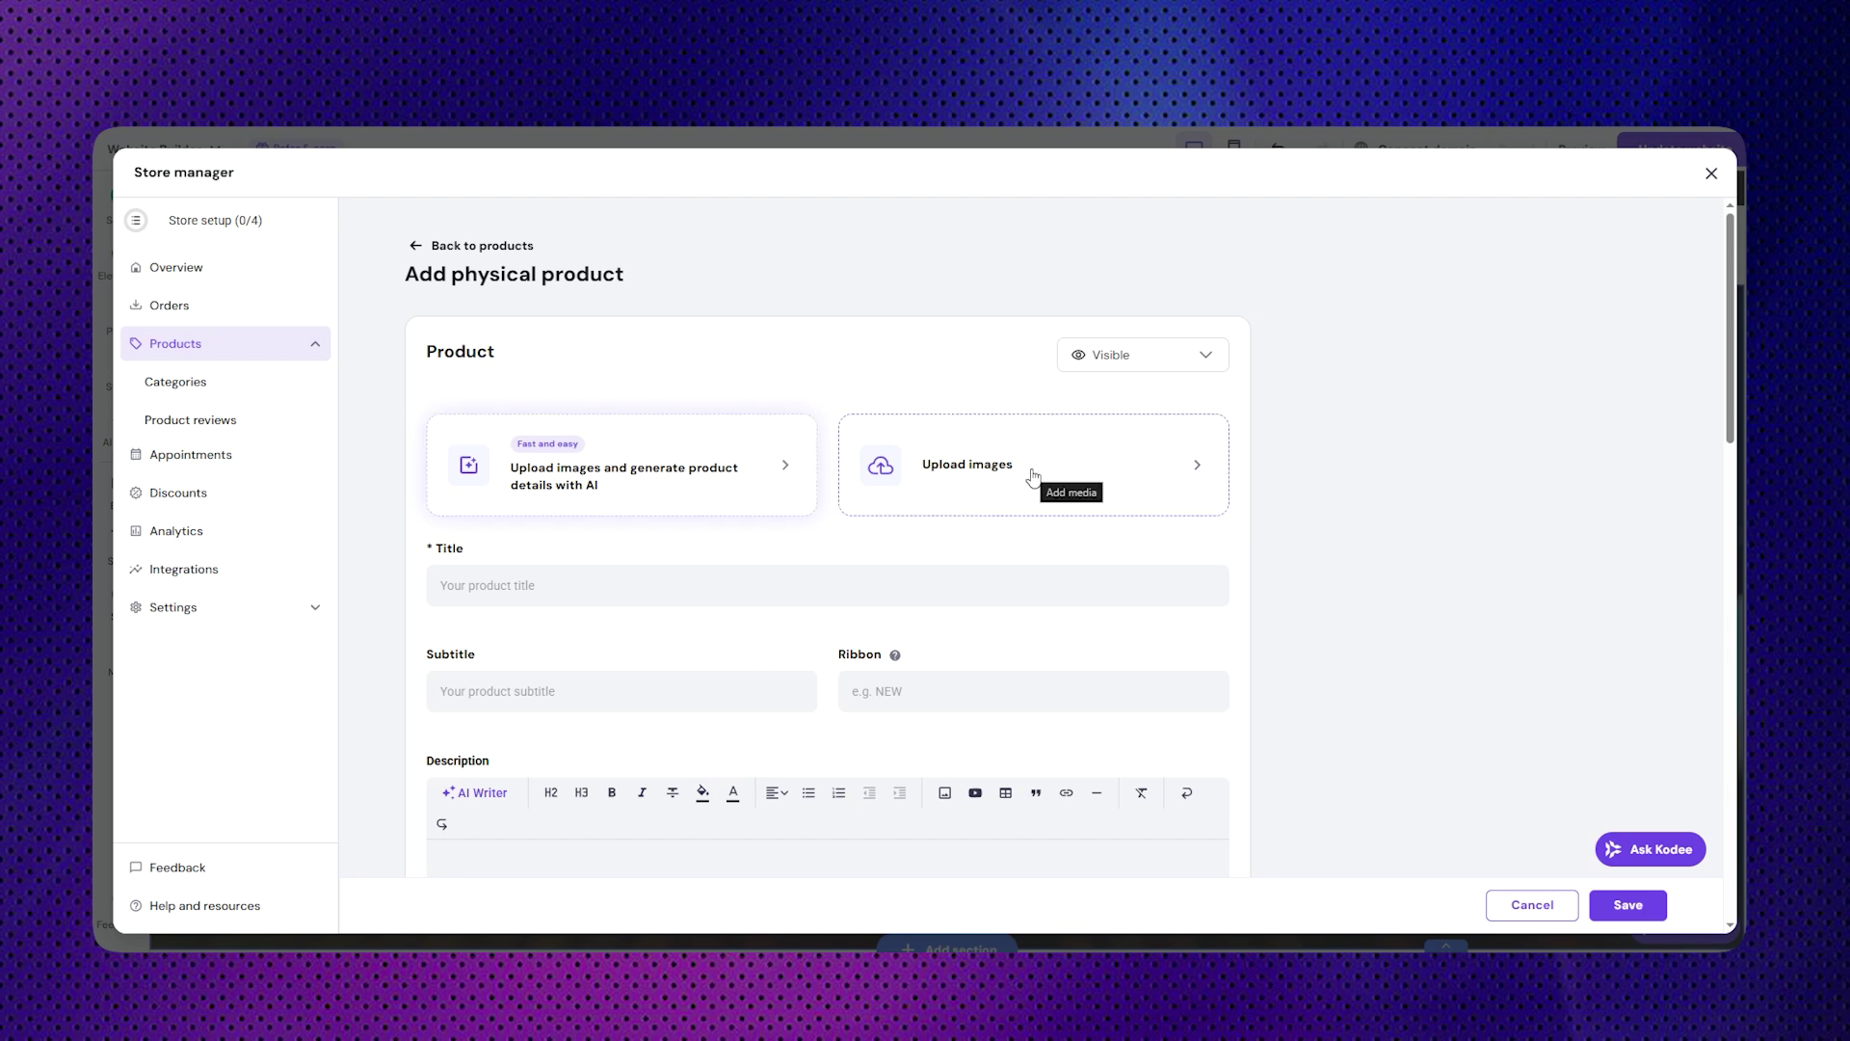
# - Upload the photo of the small black device held in a hand and generate the product details with AI
pyautogui.scroll(-6, 640, 640)
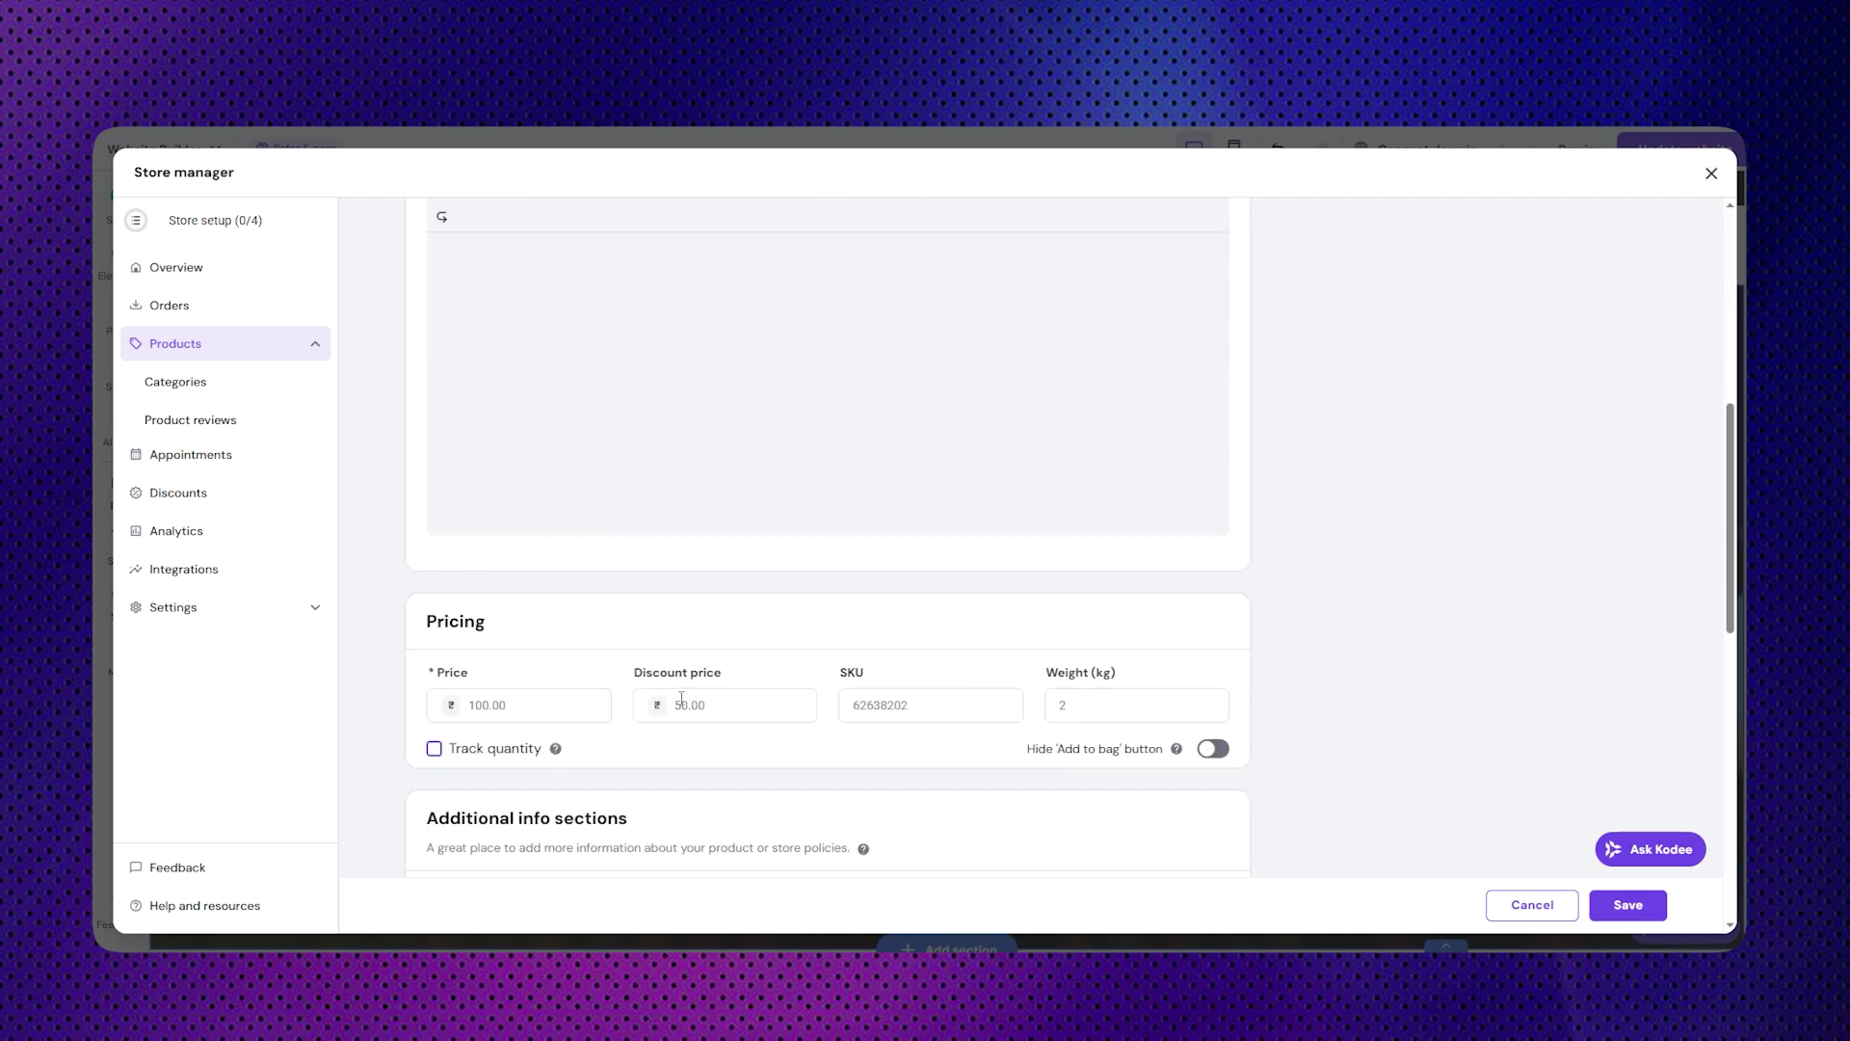
pyautogui.scroll(6, 682, 697)
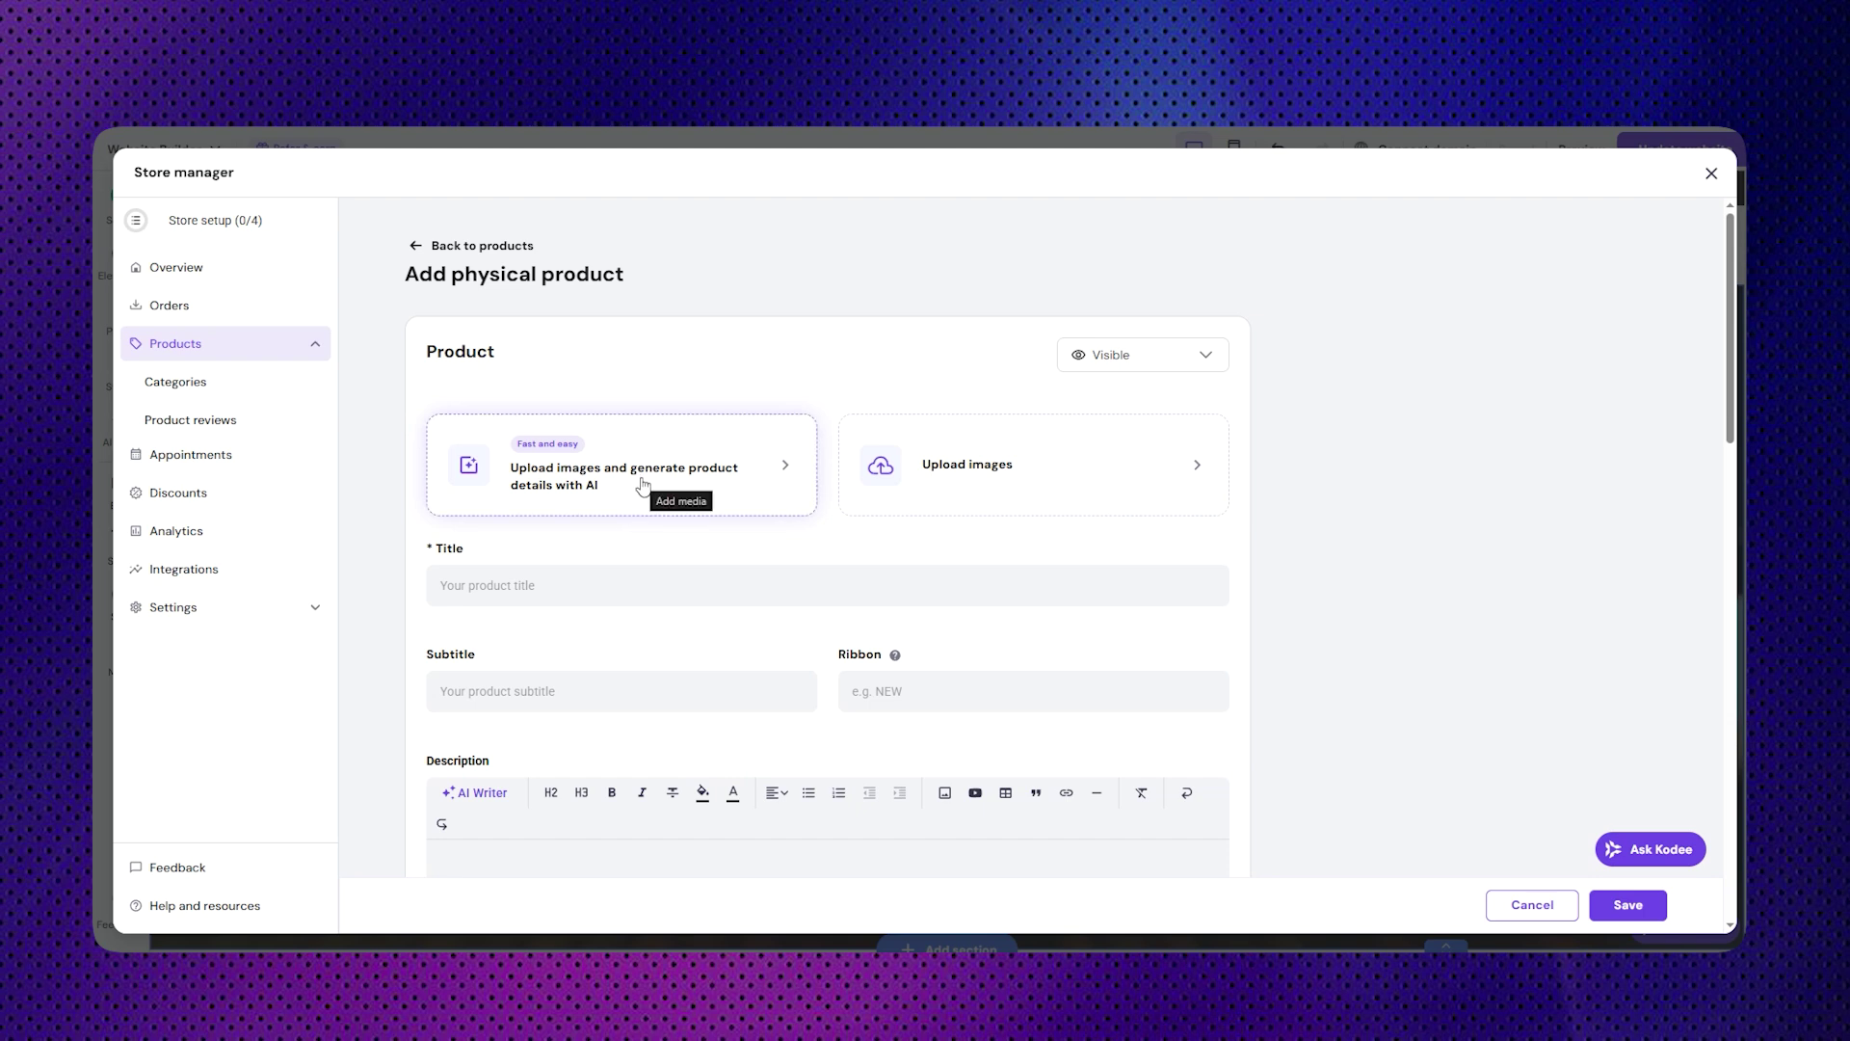
pyautogui.scroll(-3, 627, 723)
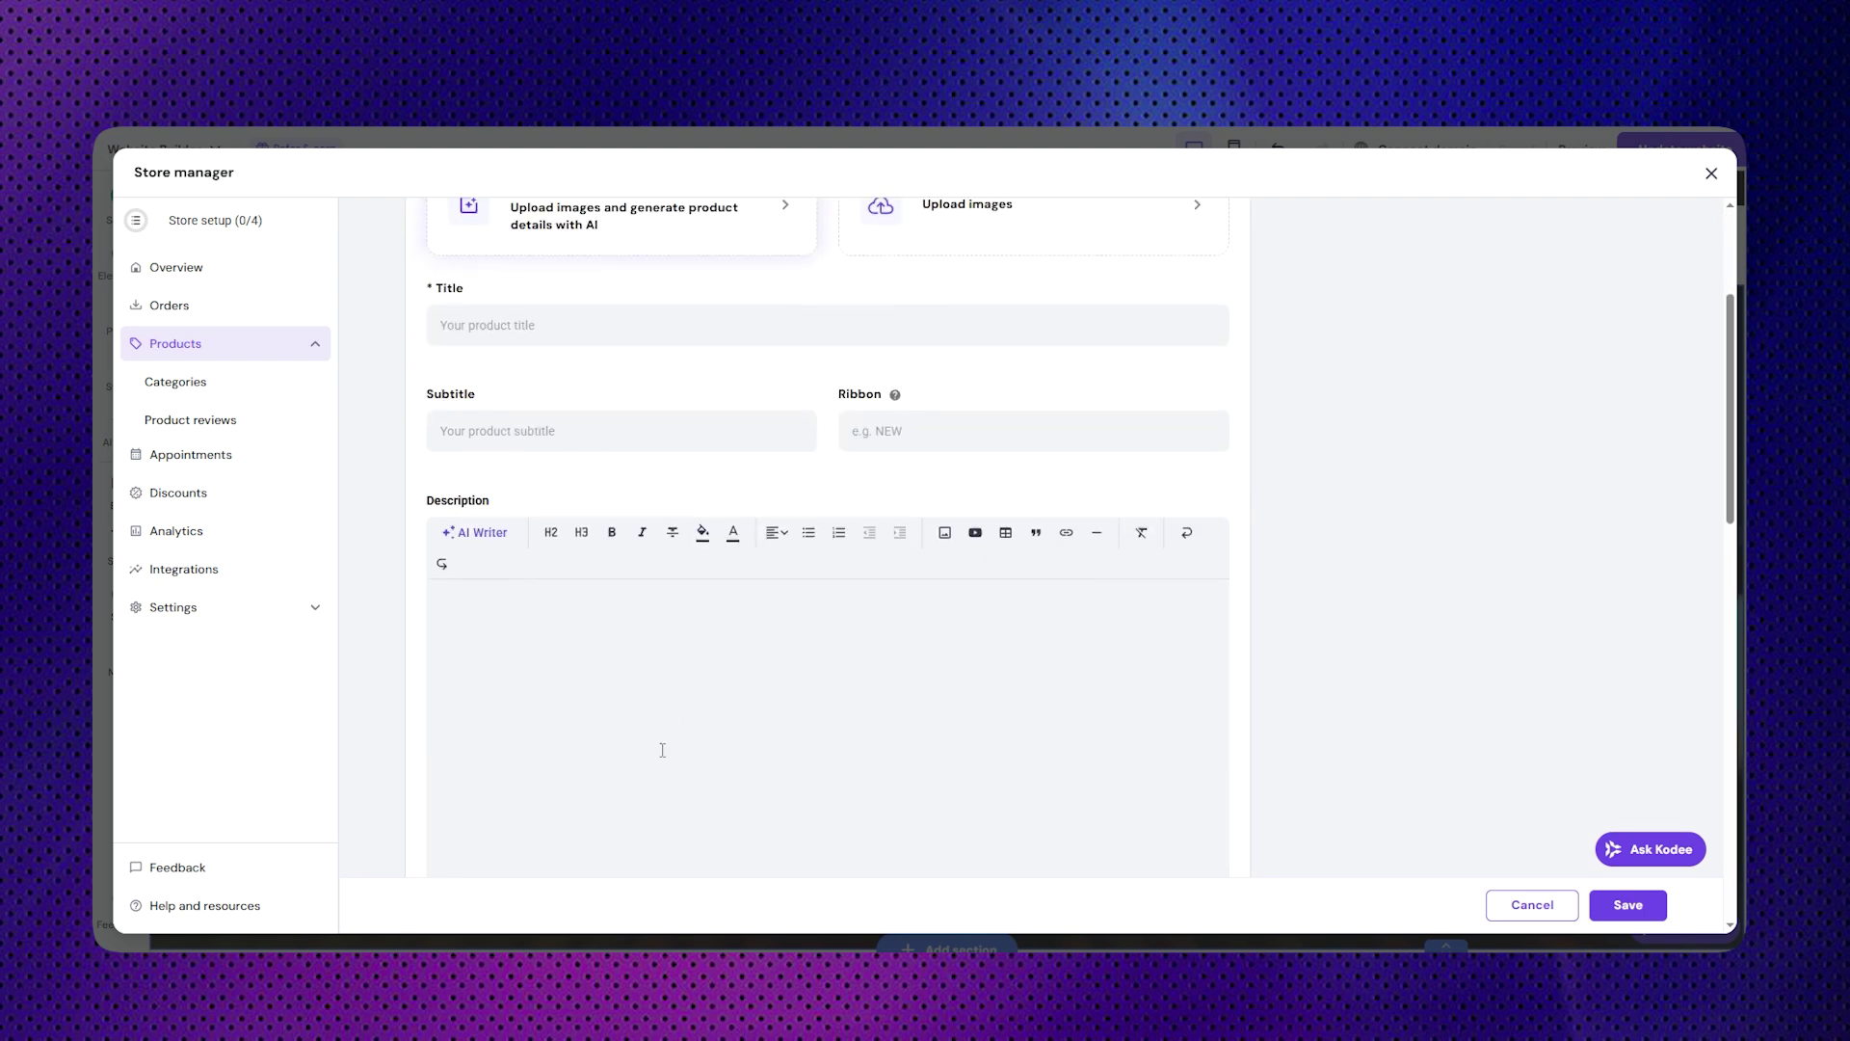
pyautogui.scroll(3, 663, 748)
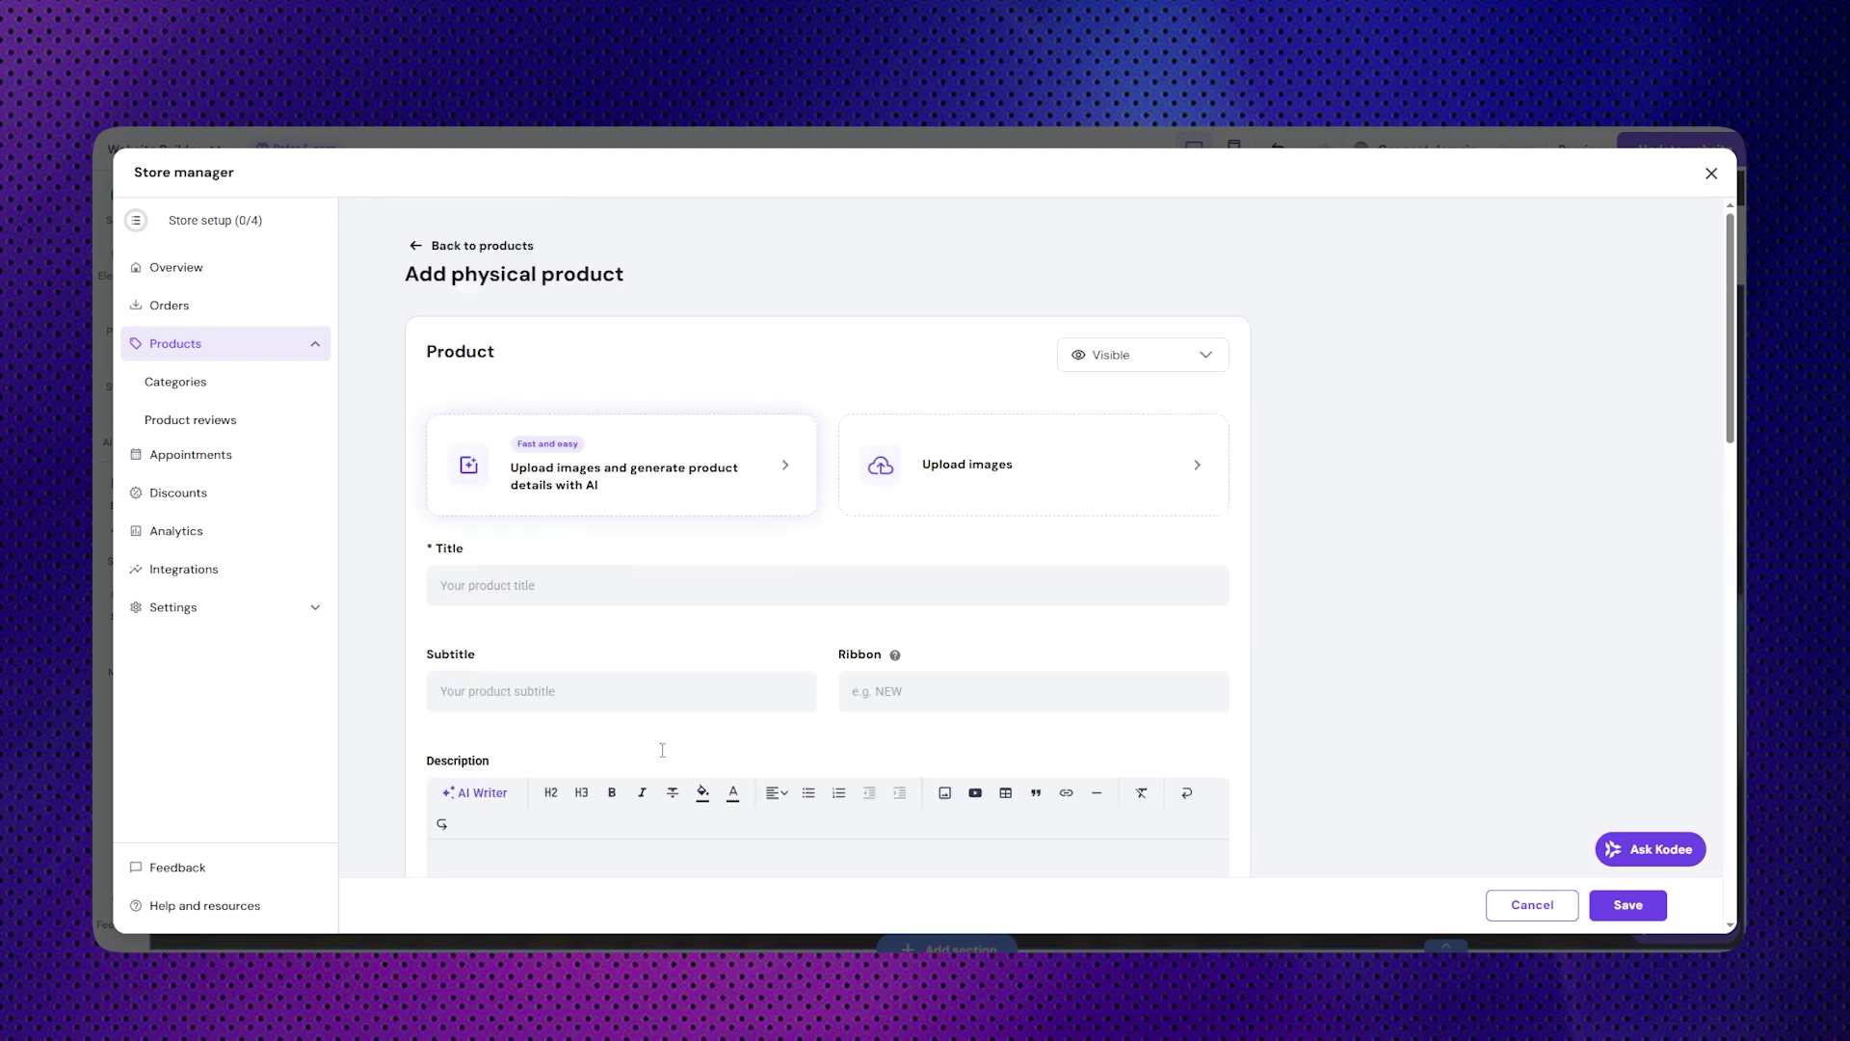
pyautogui.click(678, 503)
pyautogui.doubleClick(523, 195)
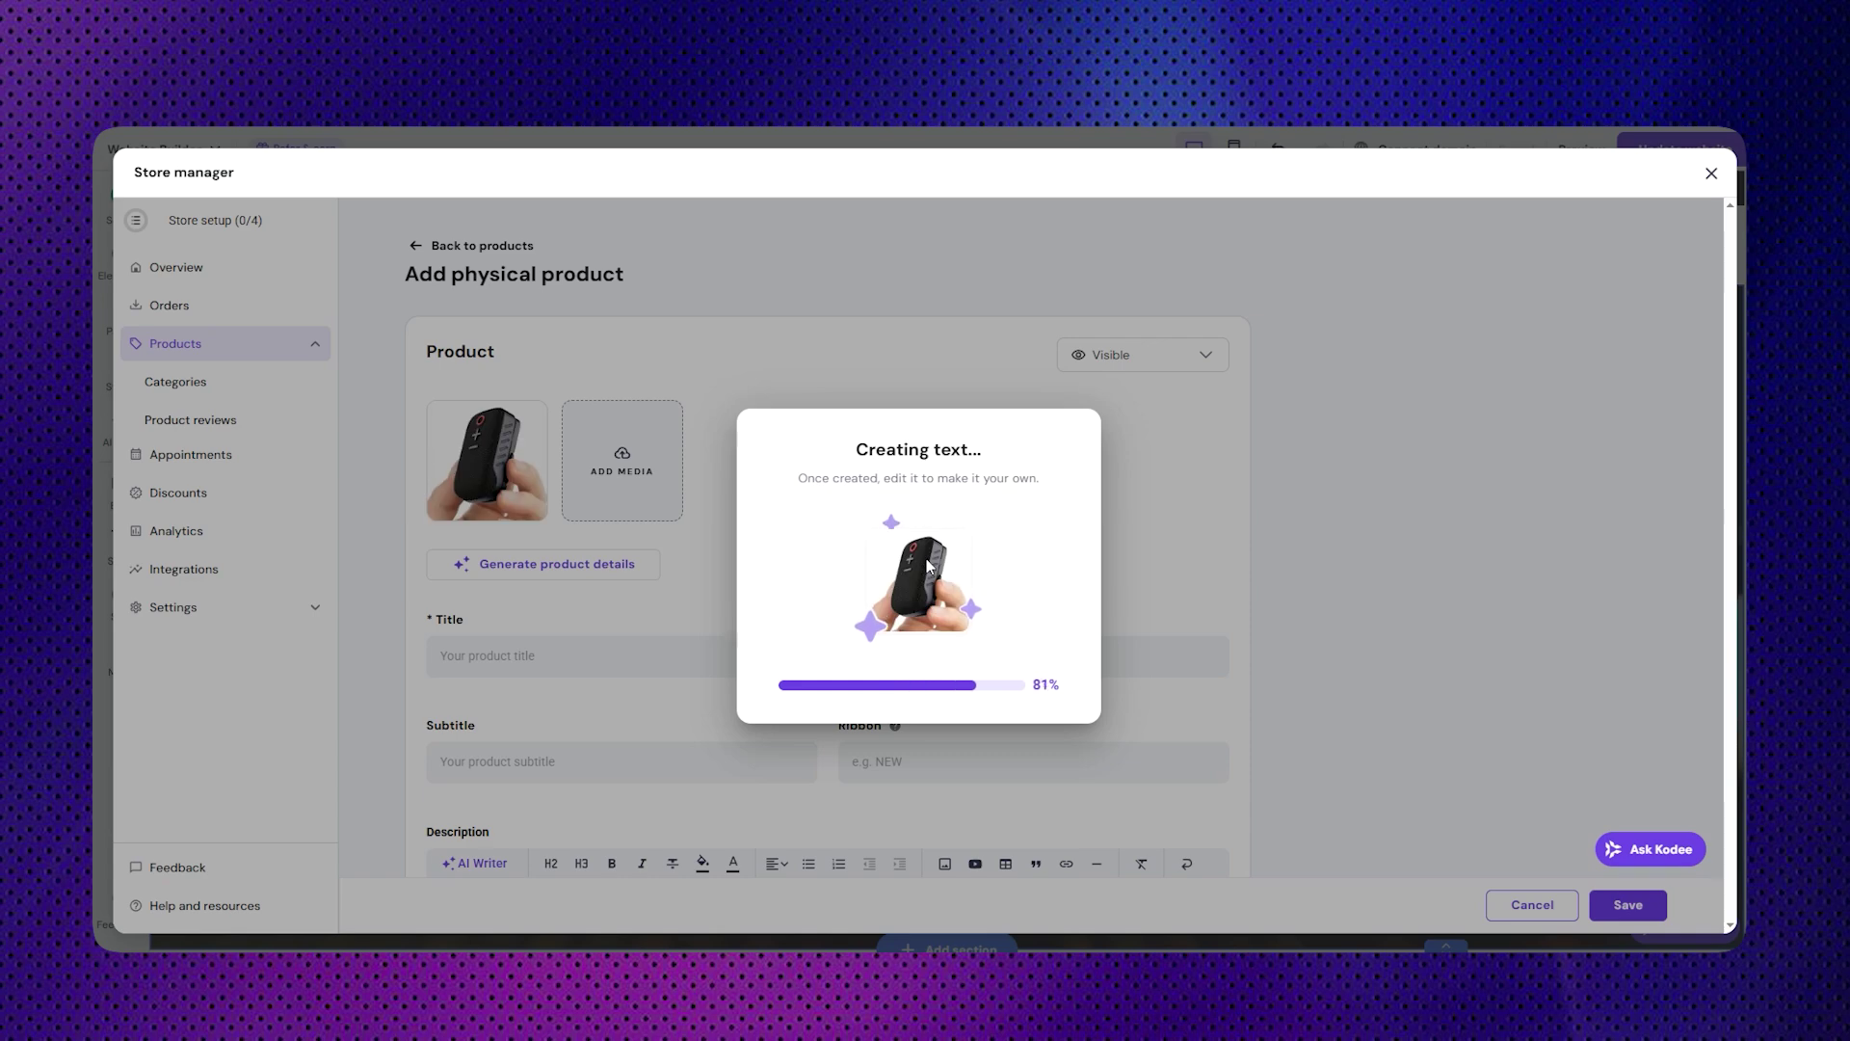
# - Go through the product's price, discount price and SKU fields in the Pricing section
pyautogui.scroll(-5, 677, 672)
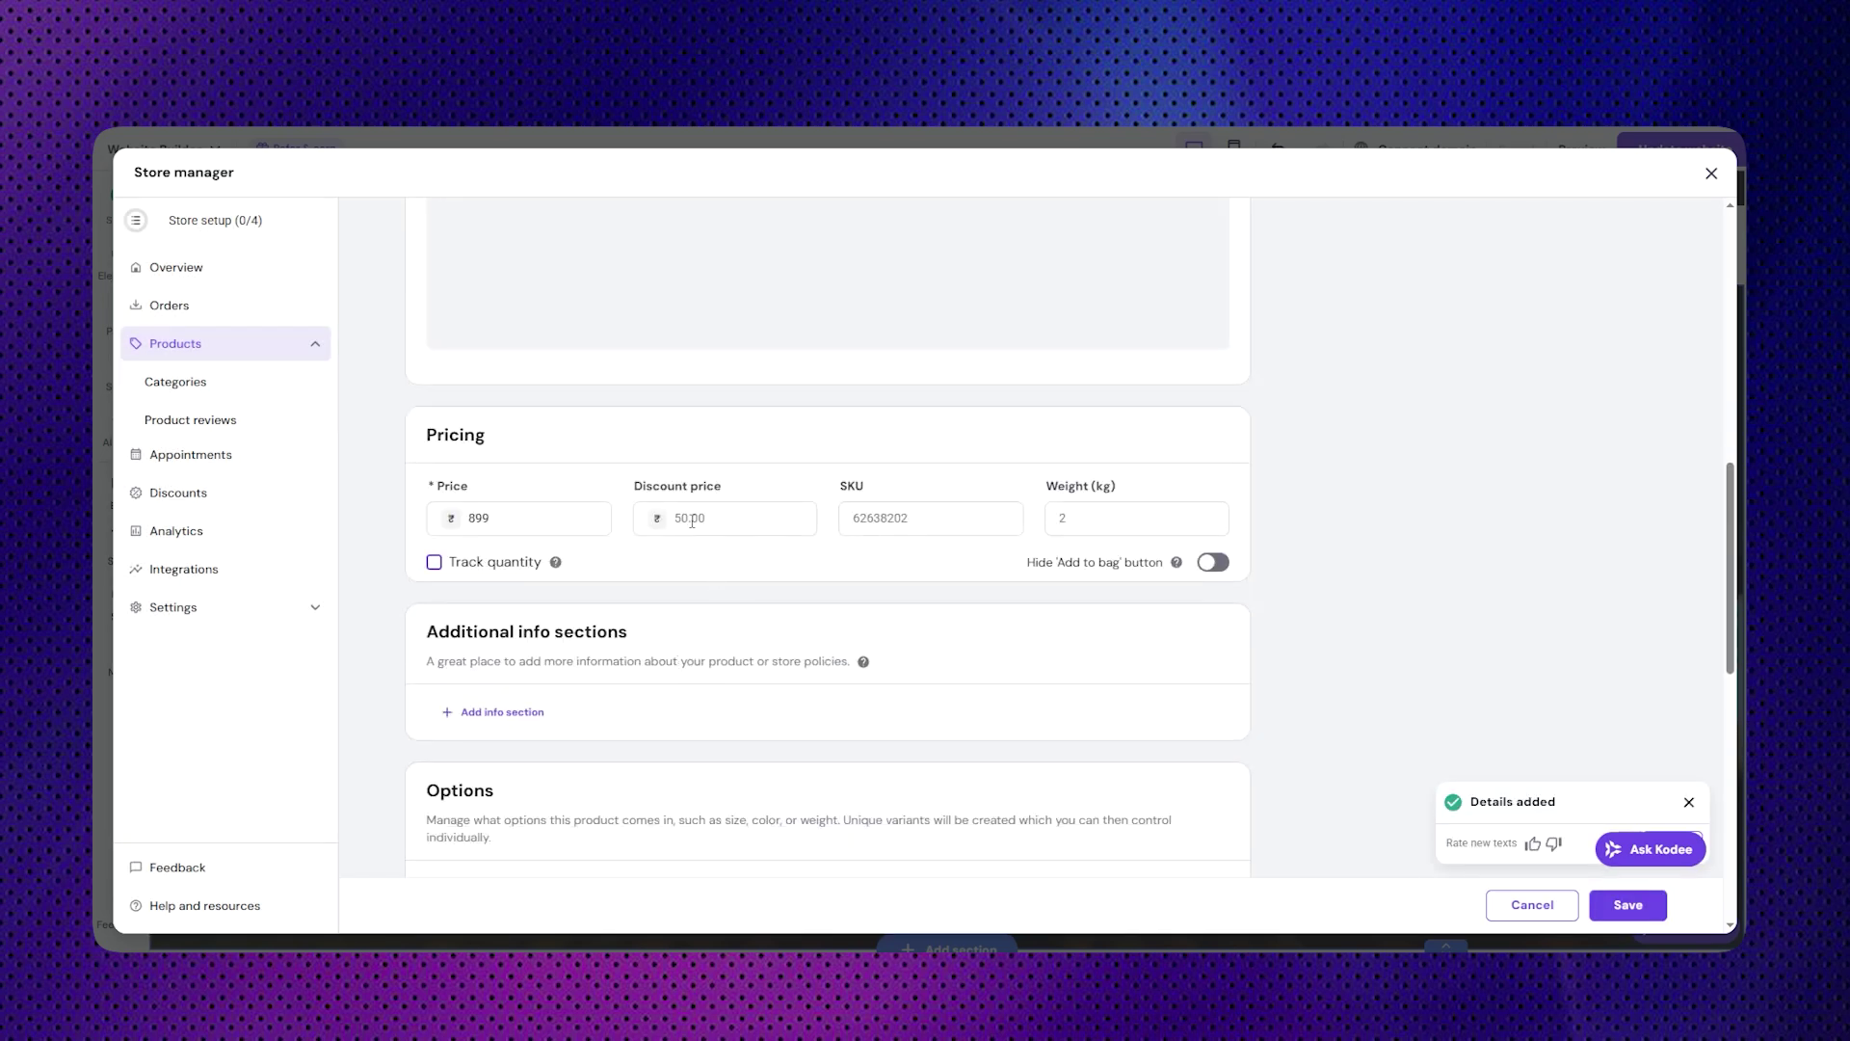
pyautogui.doubleClick(537, 519)
pyautogui.click(702, 525)
pyautogui.click(899, 526)
# - Turn on quantity tracking with a quantity of 100 and low stock tracking with a threshold of 10
pyautogui.click(434, 563)
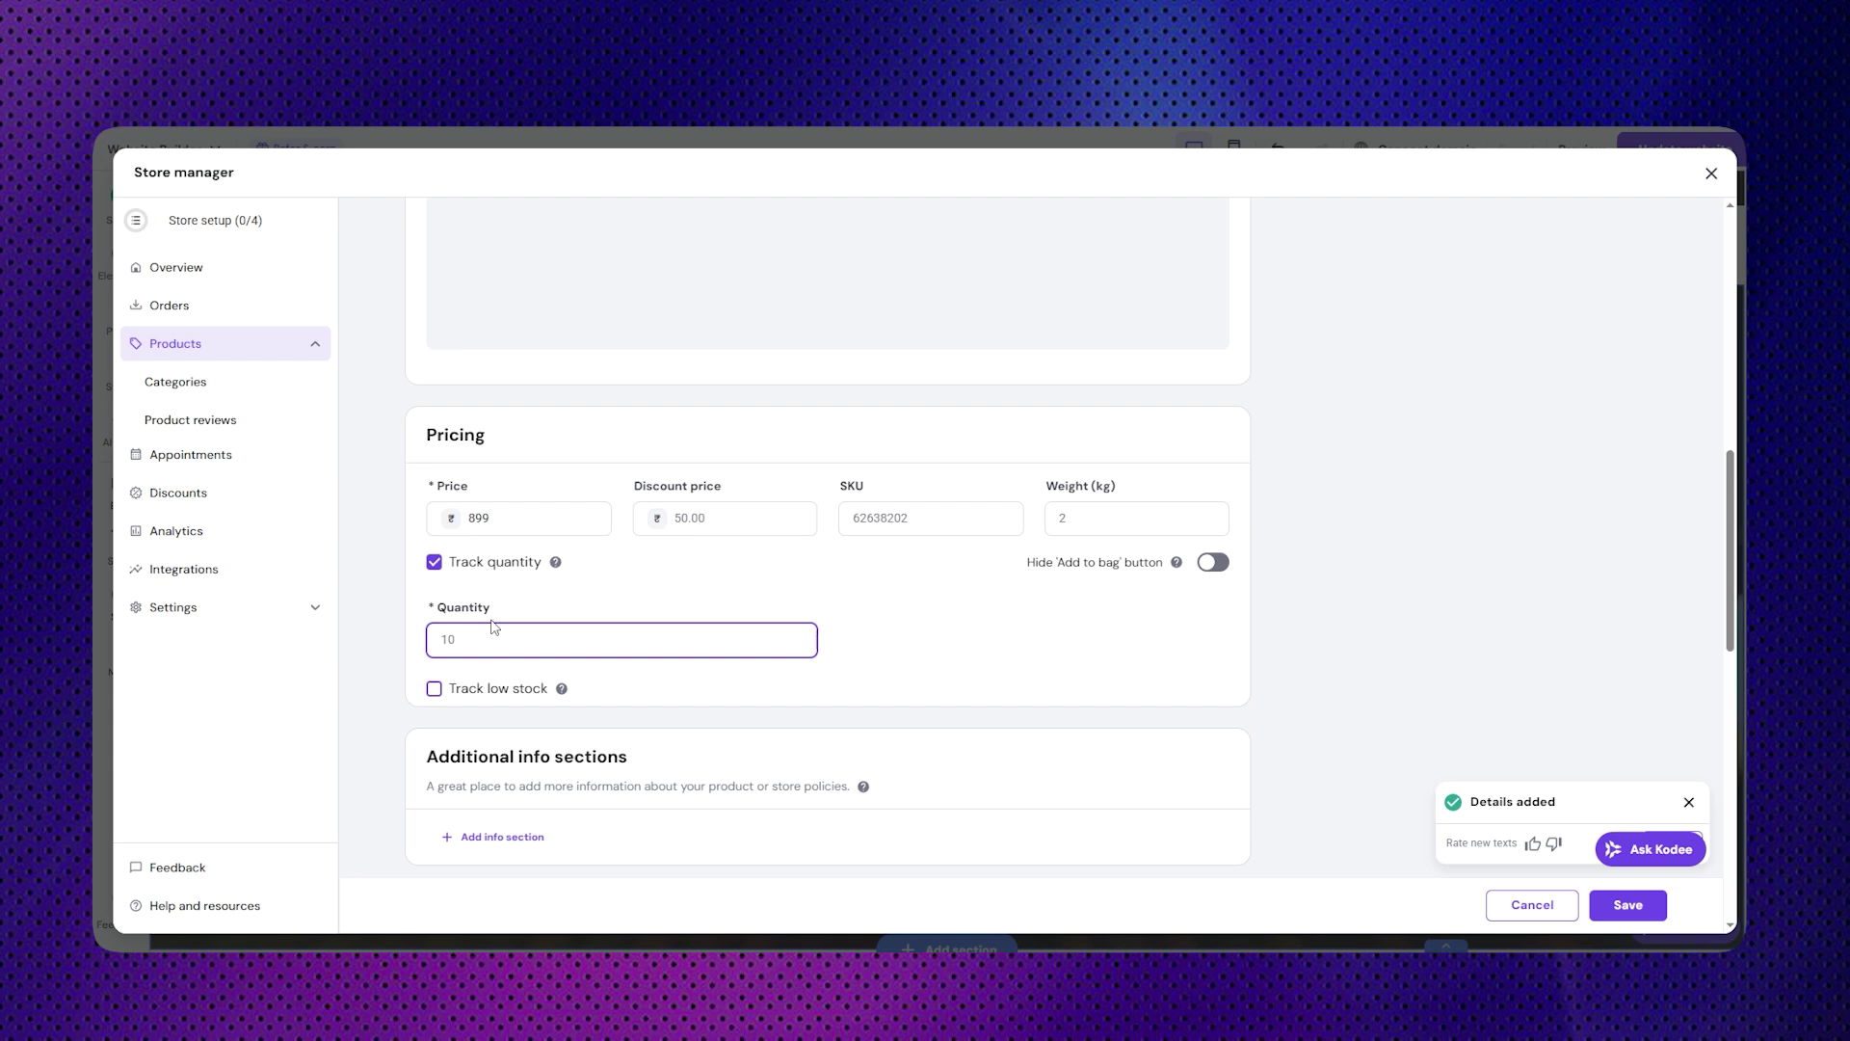
pyautogui.click(435, 690)
pyautogui.click(490, 764)
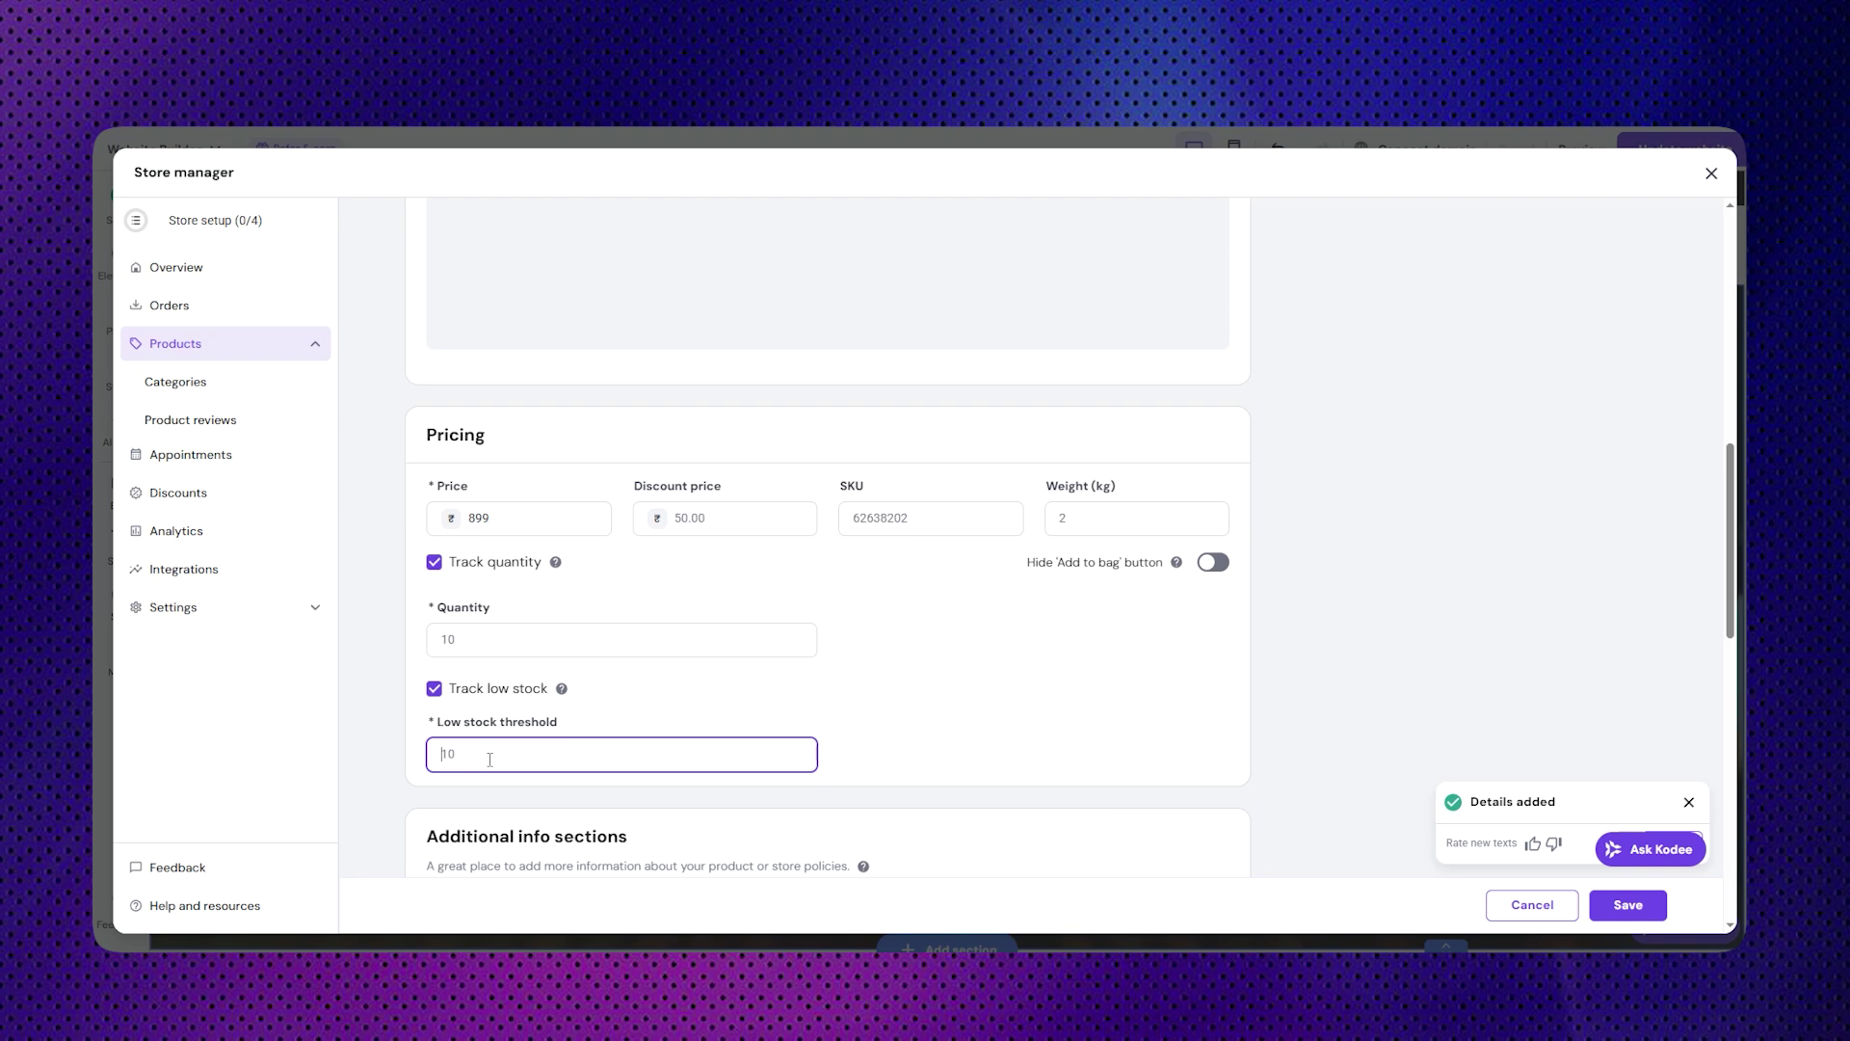
pyautogui.click(516, 633)
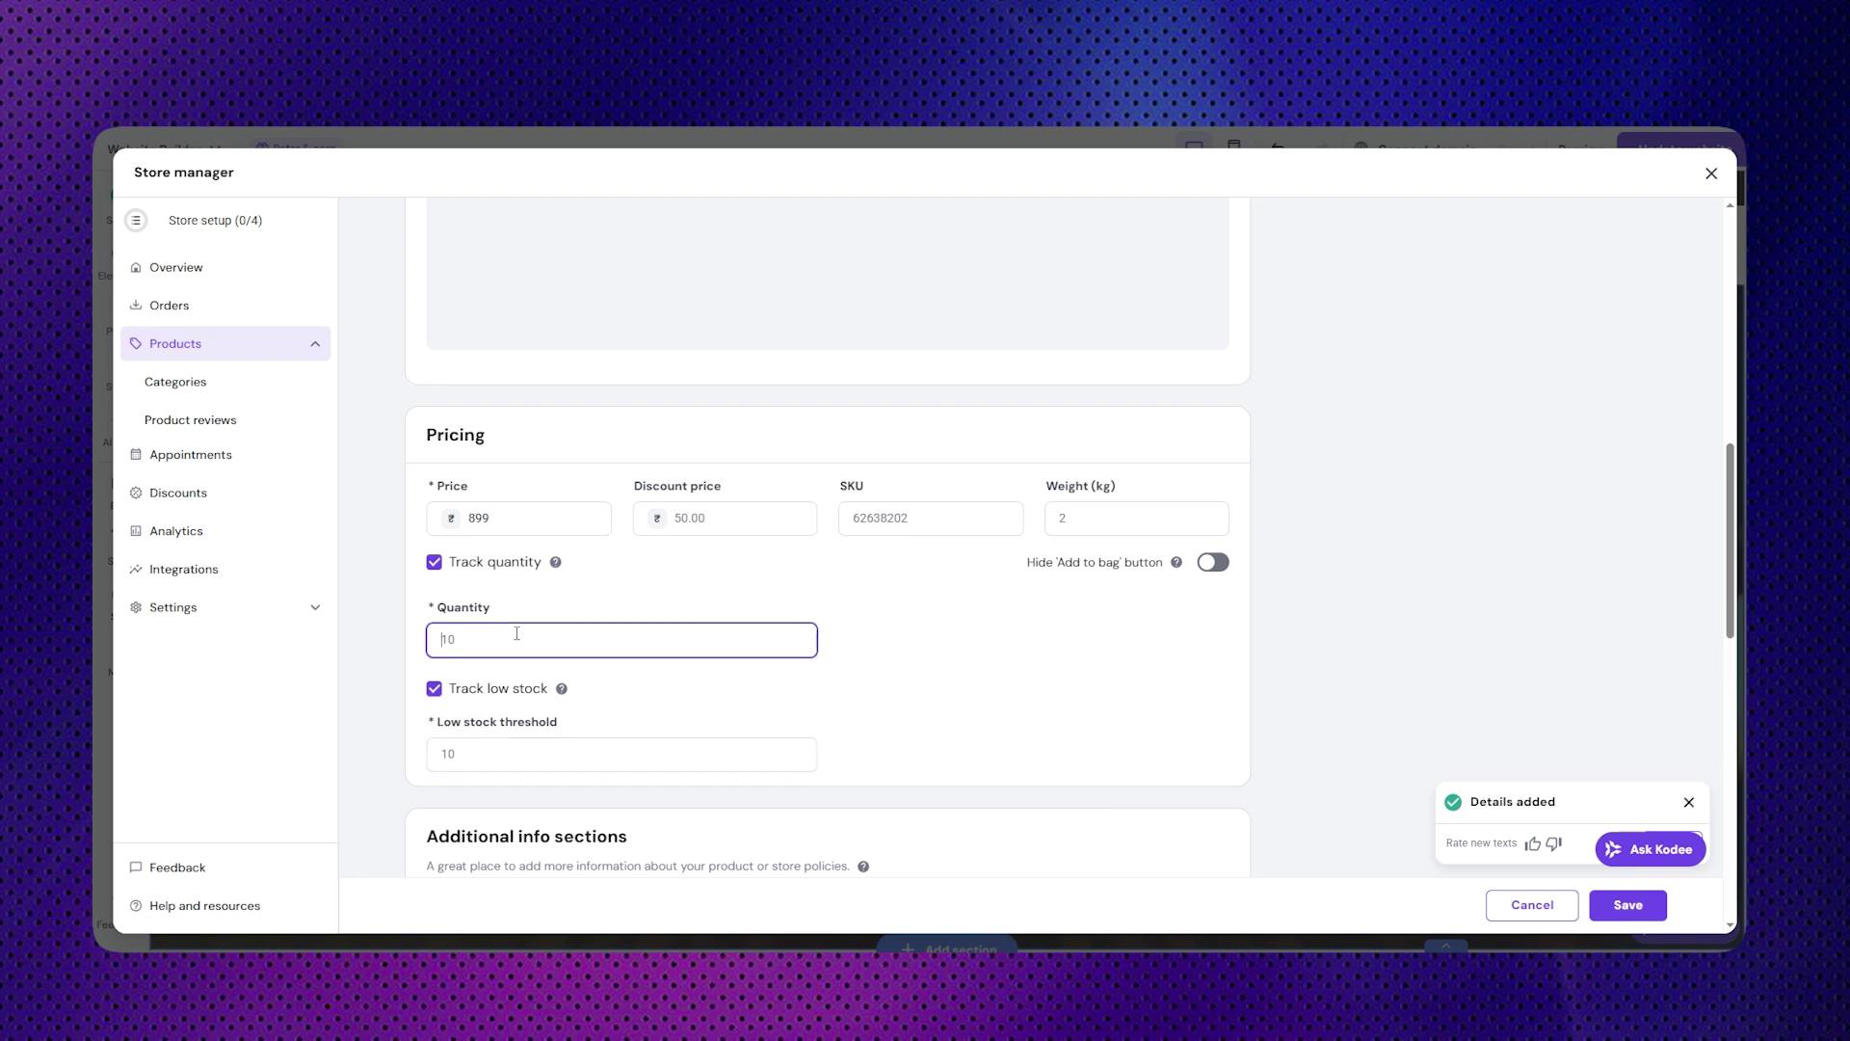
pyautogui.write('100')
pyautogui.click(475, 749)
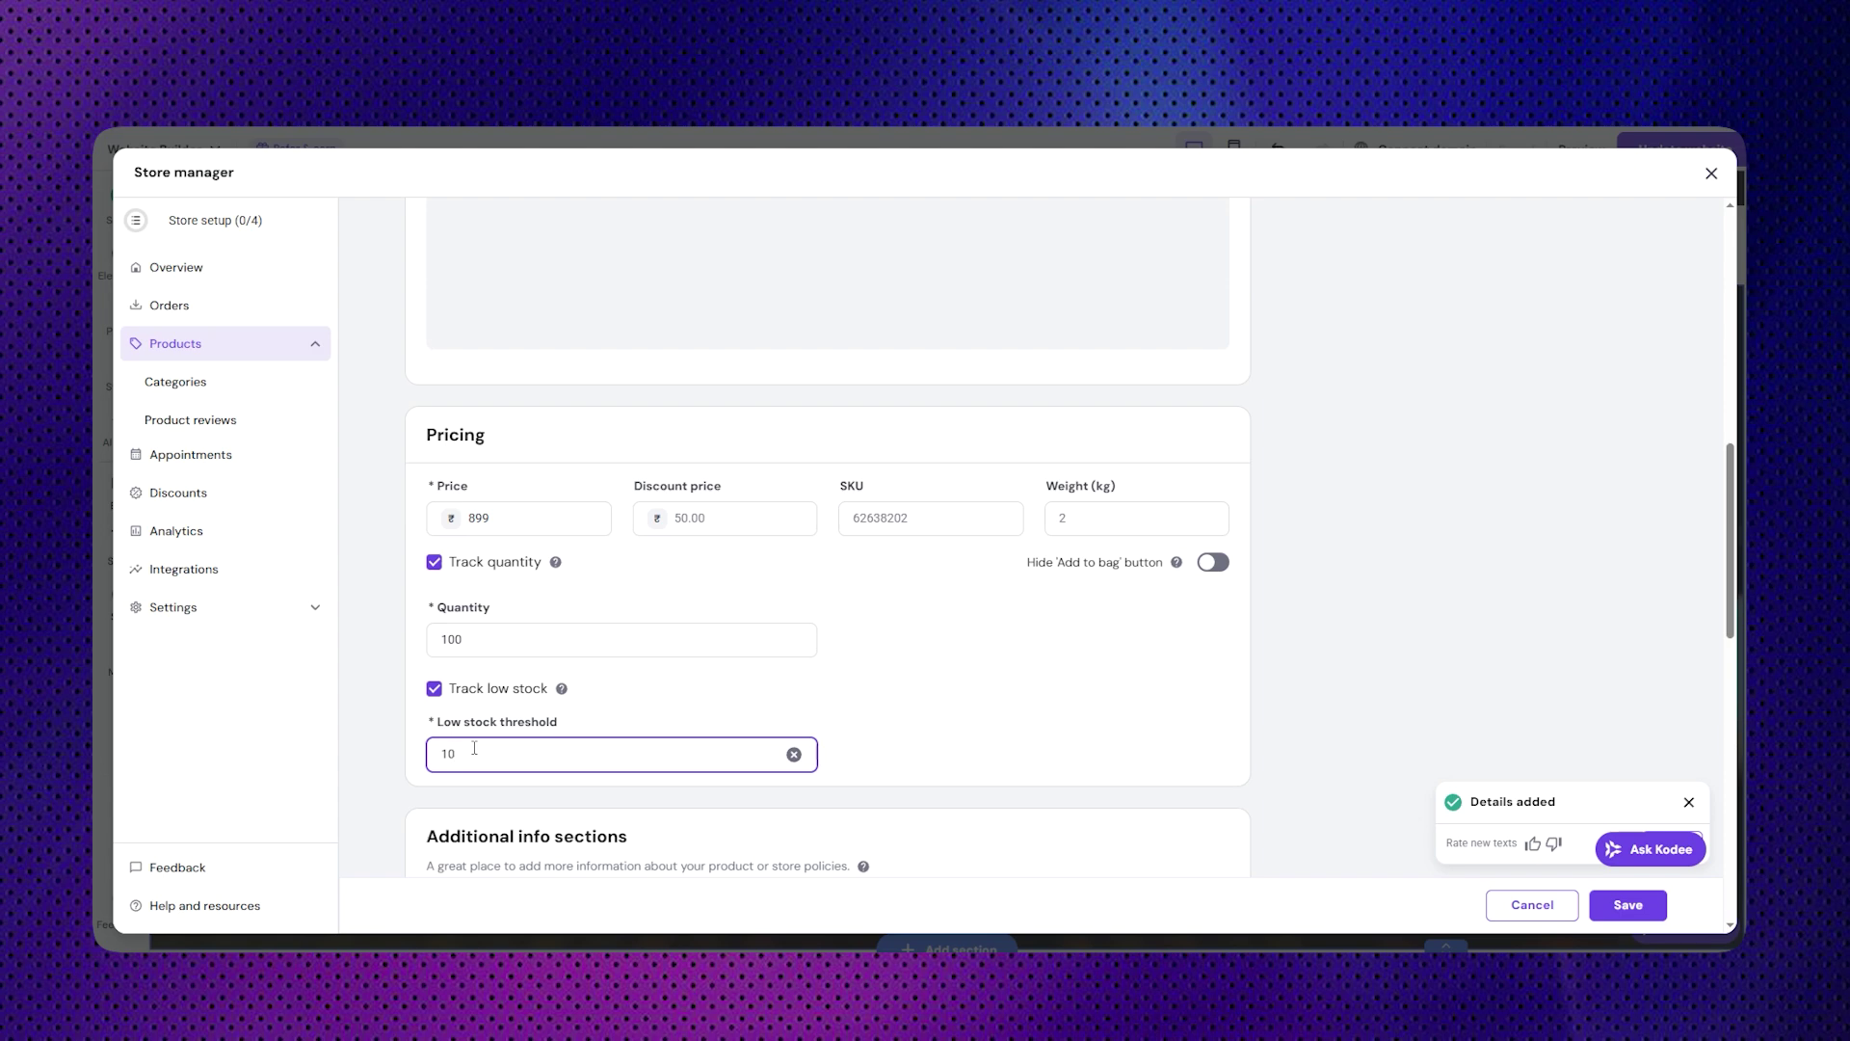
# - Look at the form for adding an info section to the product and close it without adding one
pyautogui.scroll(-5, 474, 749)
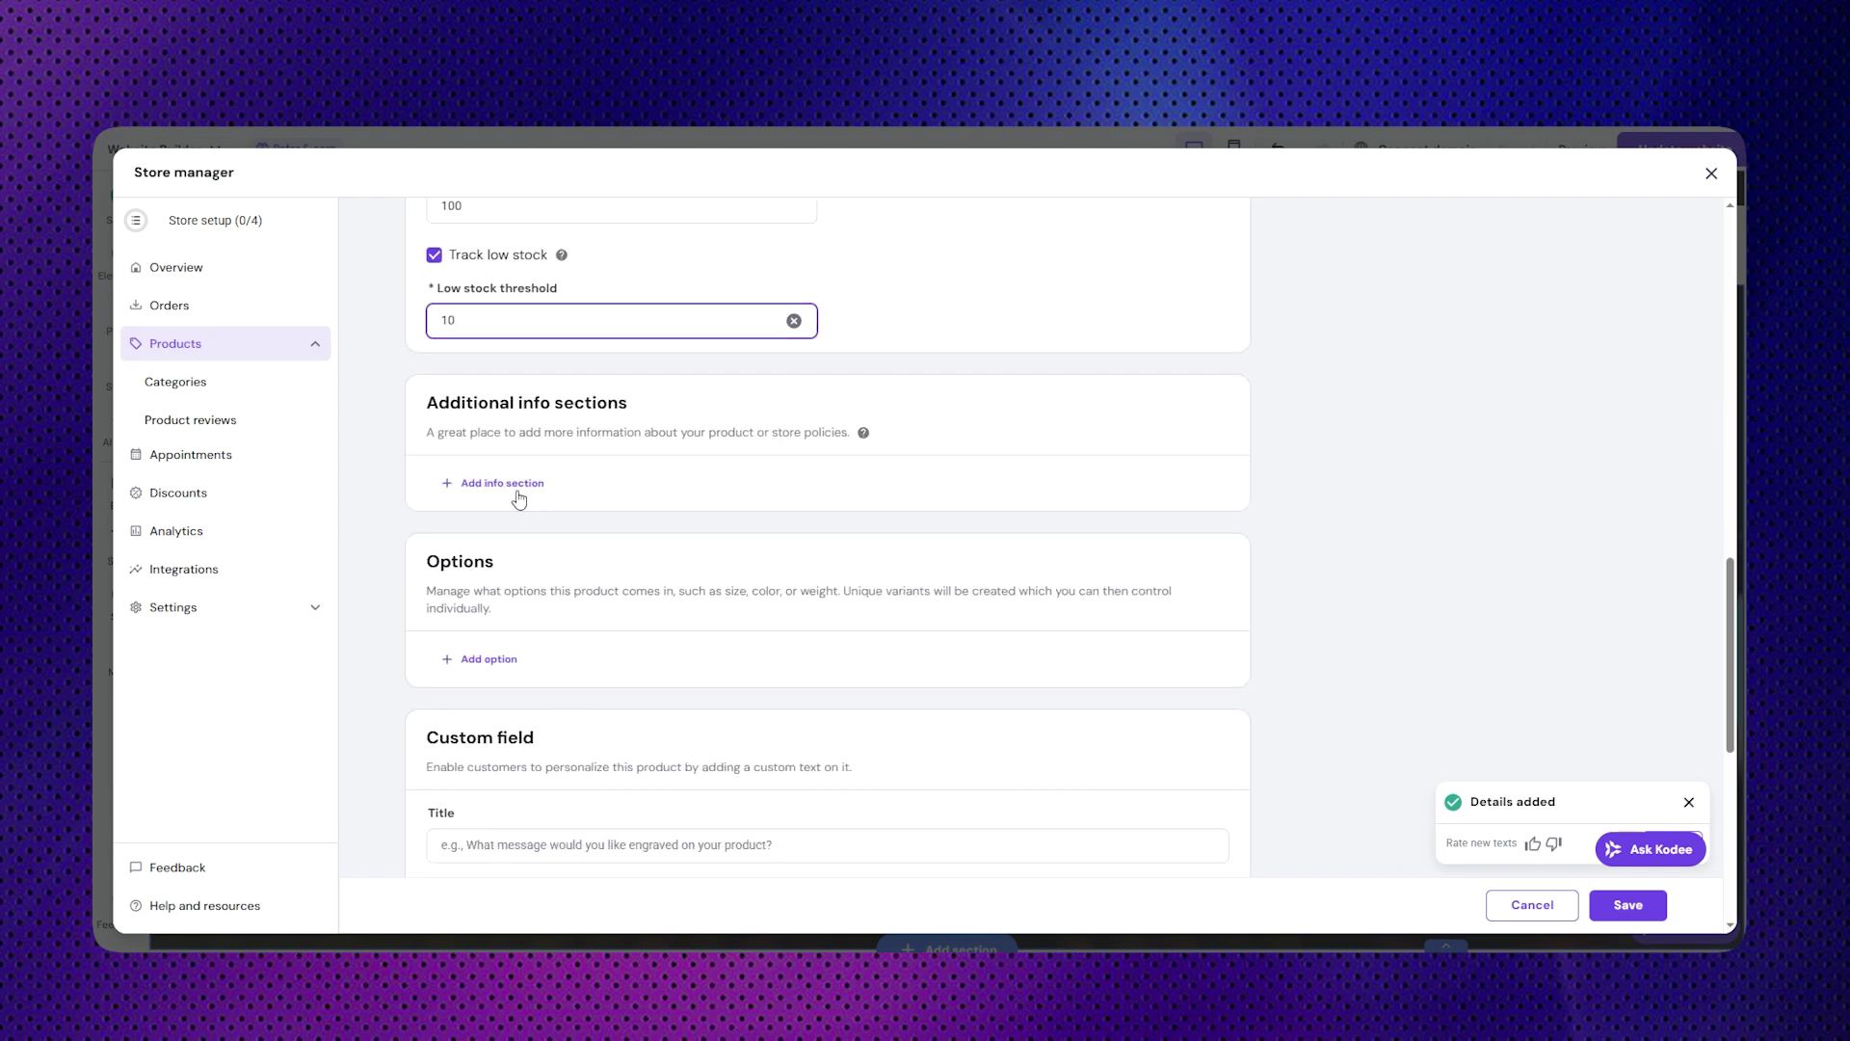
pyautogui.click(517, 492)
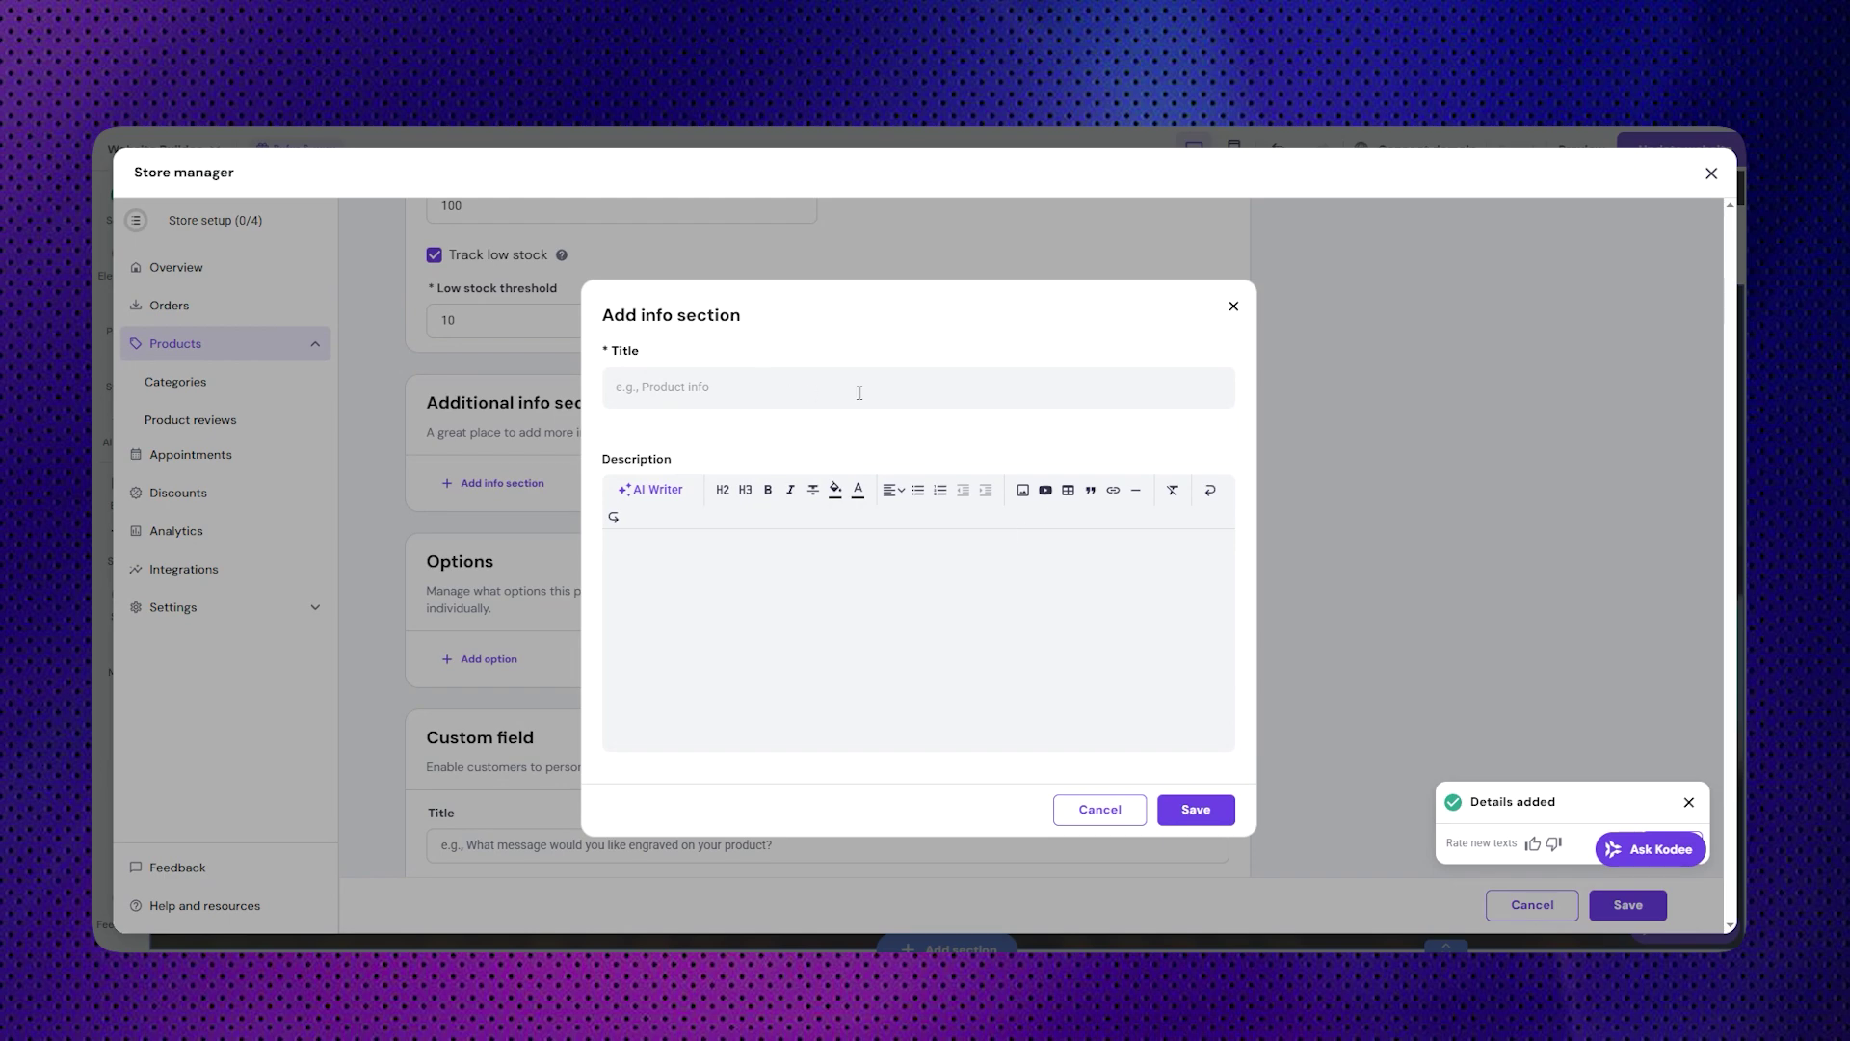
pyautogui.click(1232, 306)
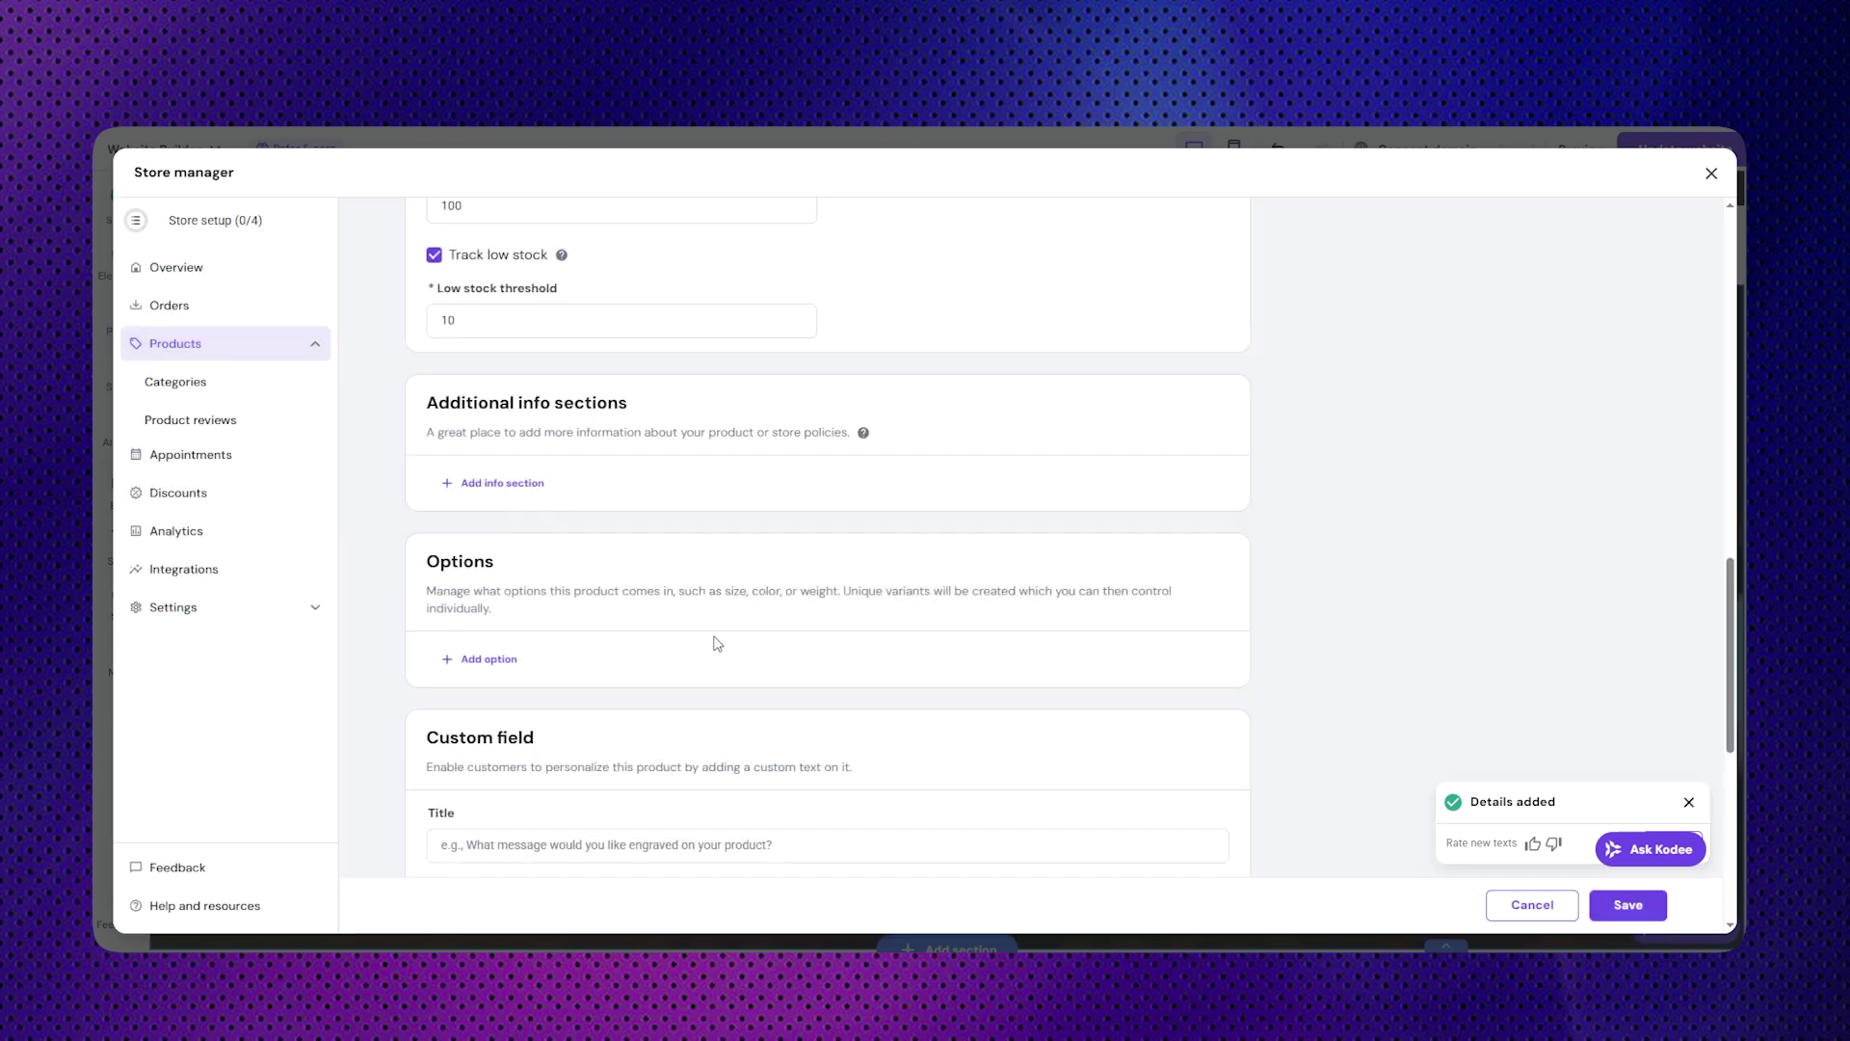
# - Add a Color option to the product with the selections Black, Blue and Red
pyautogui.click(497, 661)
pyautogui.click(873, 507)
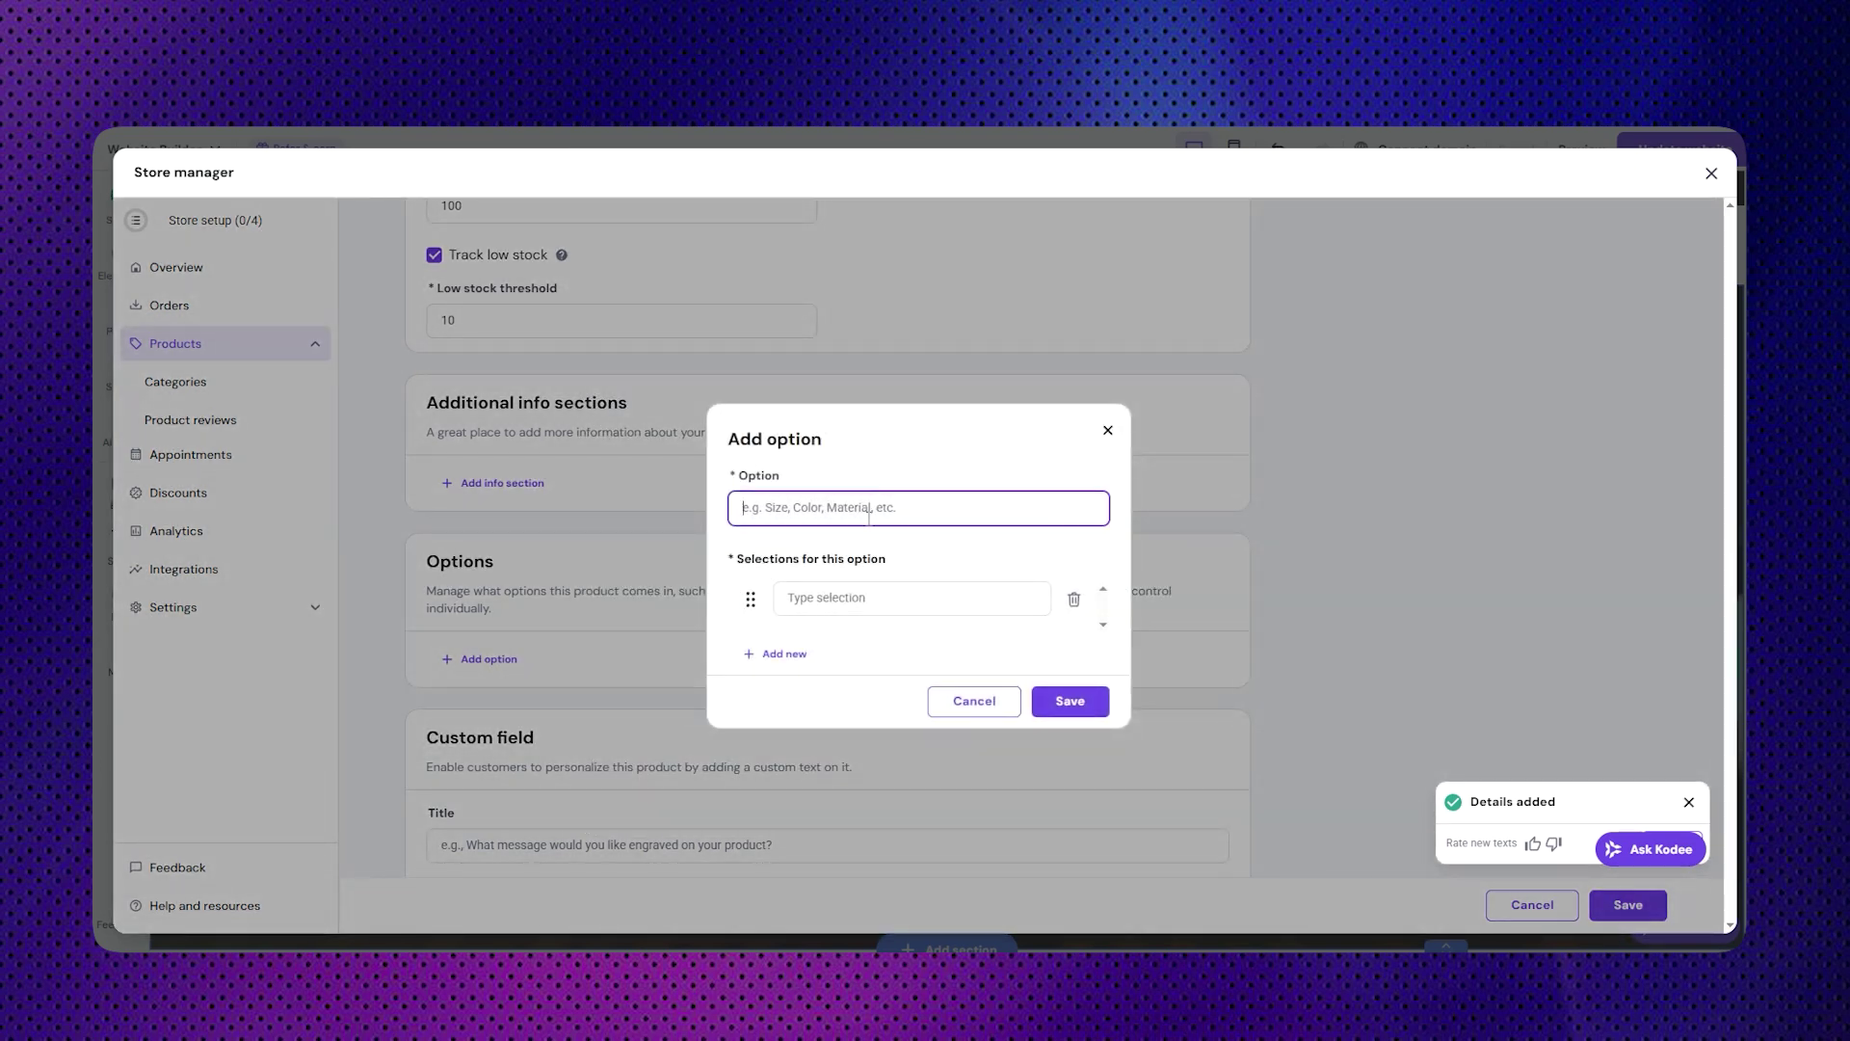
pyautogui.write('Colo')
pyautogui.click(859, 597)
pyautogui.write('Black')
pyautogui.press('Return')
pyautogui.write('Blue')
pyautogui.press('Return')
pyautogui.write('Red')
pyautogui.click(1101, 765)
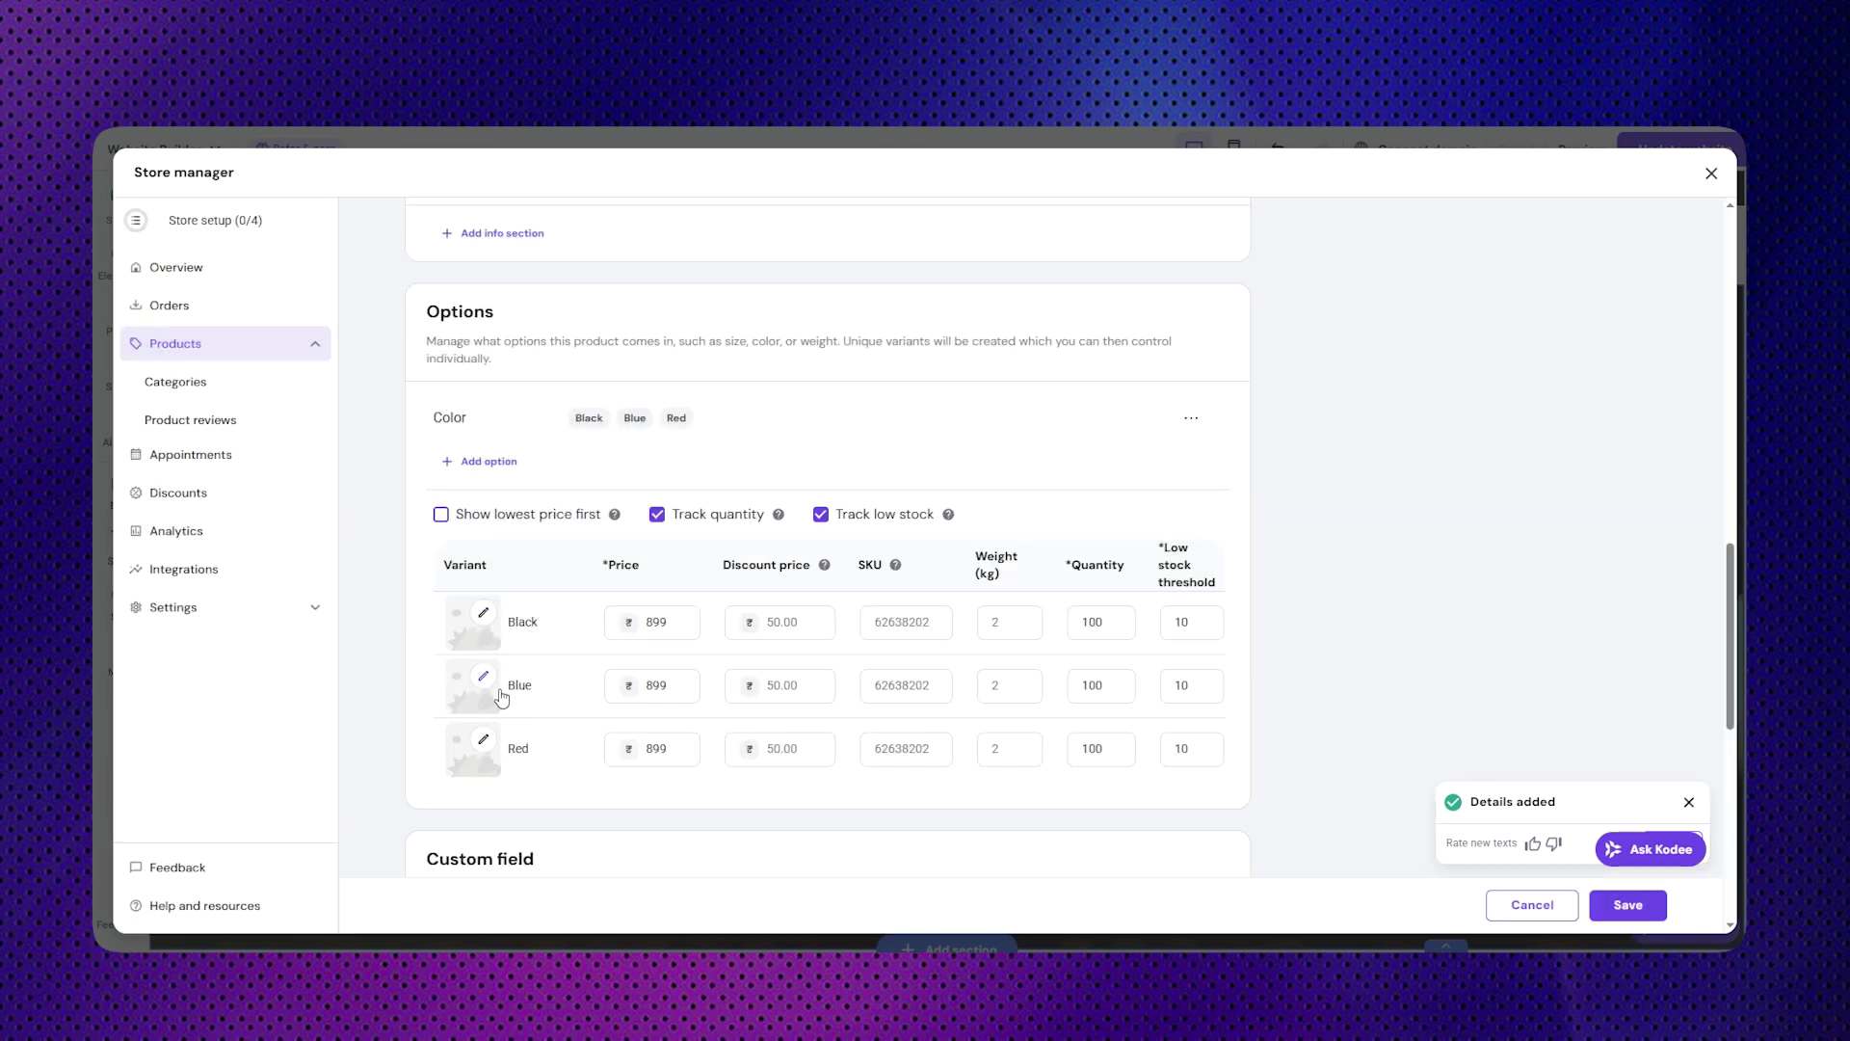
# - Assign the AI-suggested Bluetooth Speaker category to the product and save the product
pyautogui.scroll(-4, 501, 697)
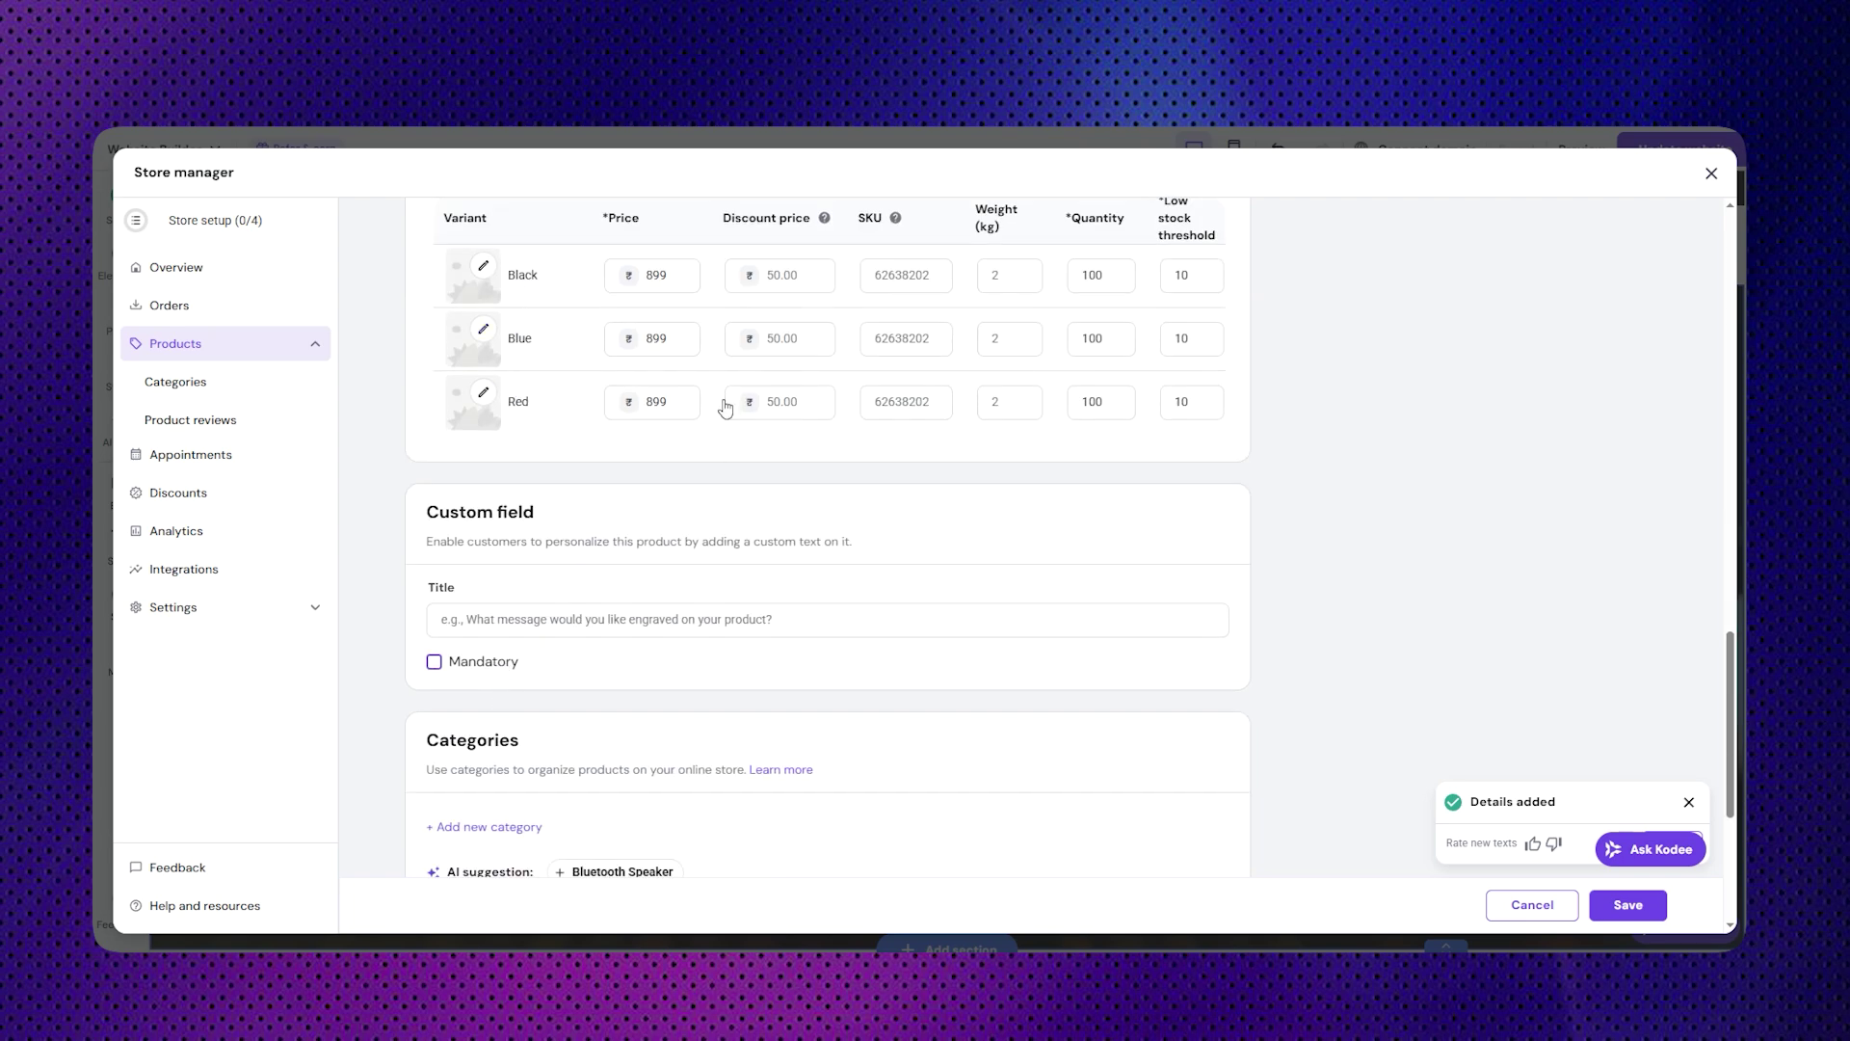
pyautogui.scroll(1, 728, 405)
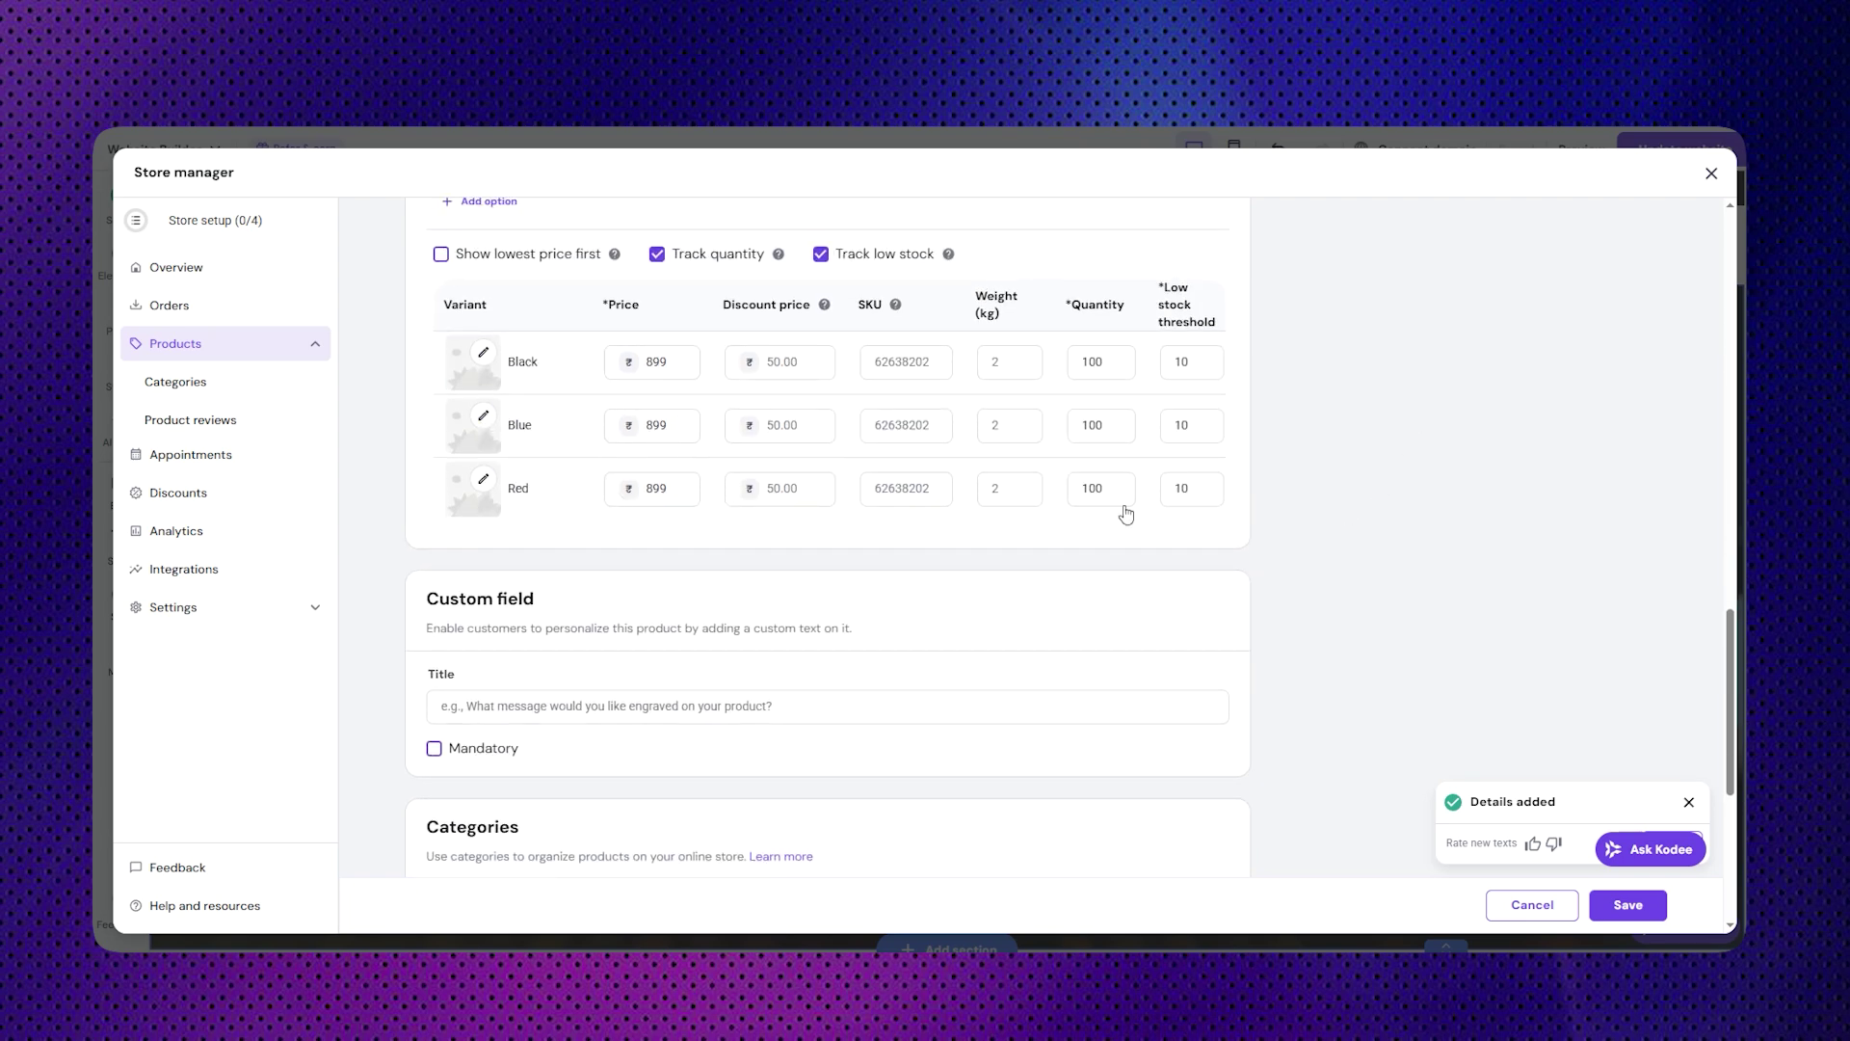
pyautogui.scroll(-2, 448, 505)
pyautogui.click(479, 531)
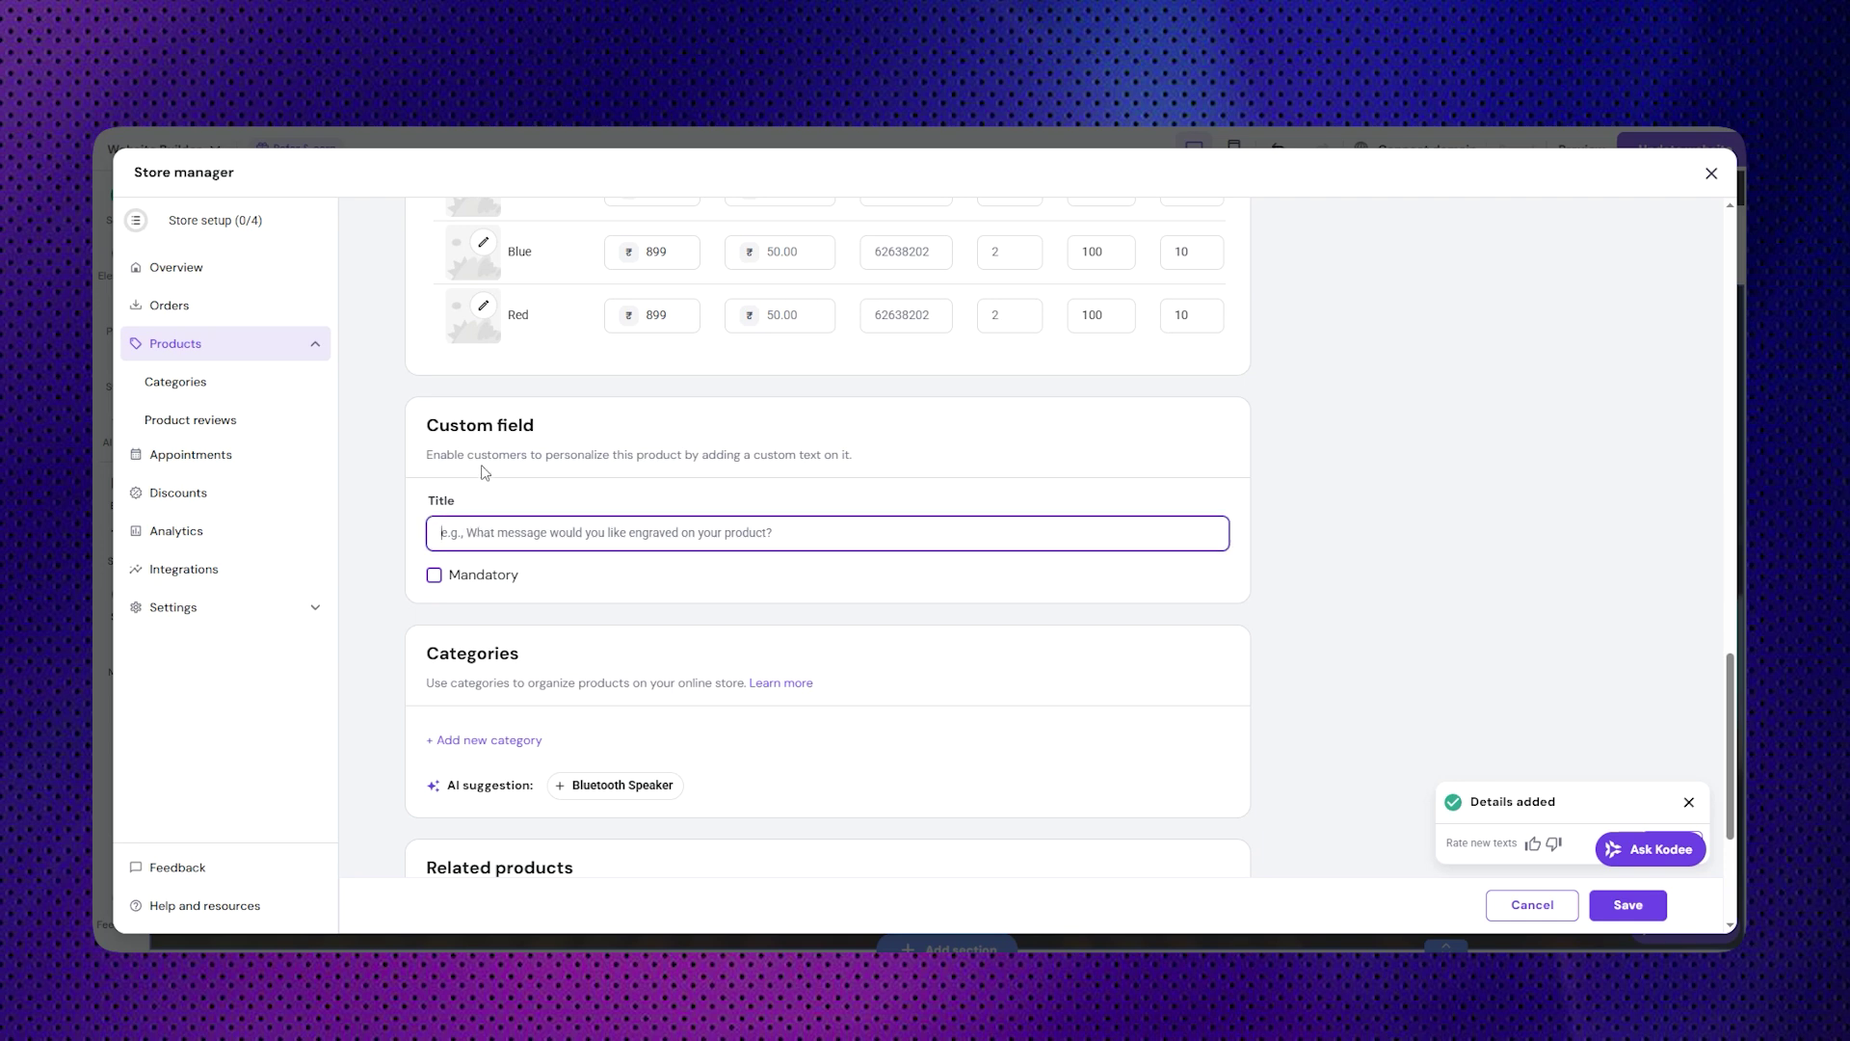
pyautogui.scroll(-3, 485, 472)
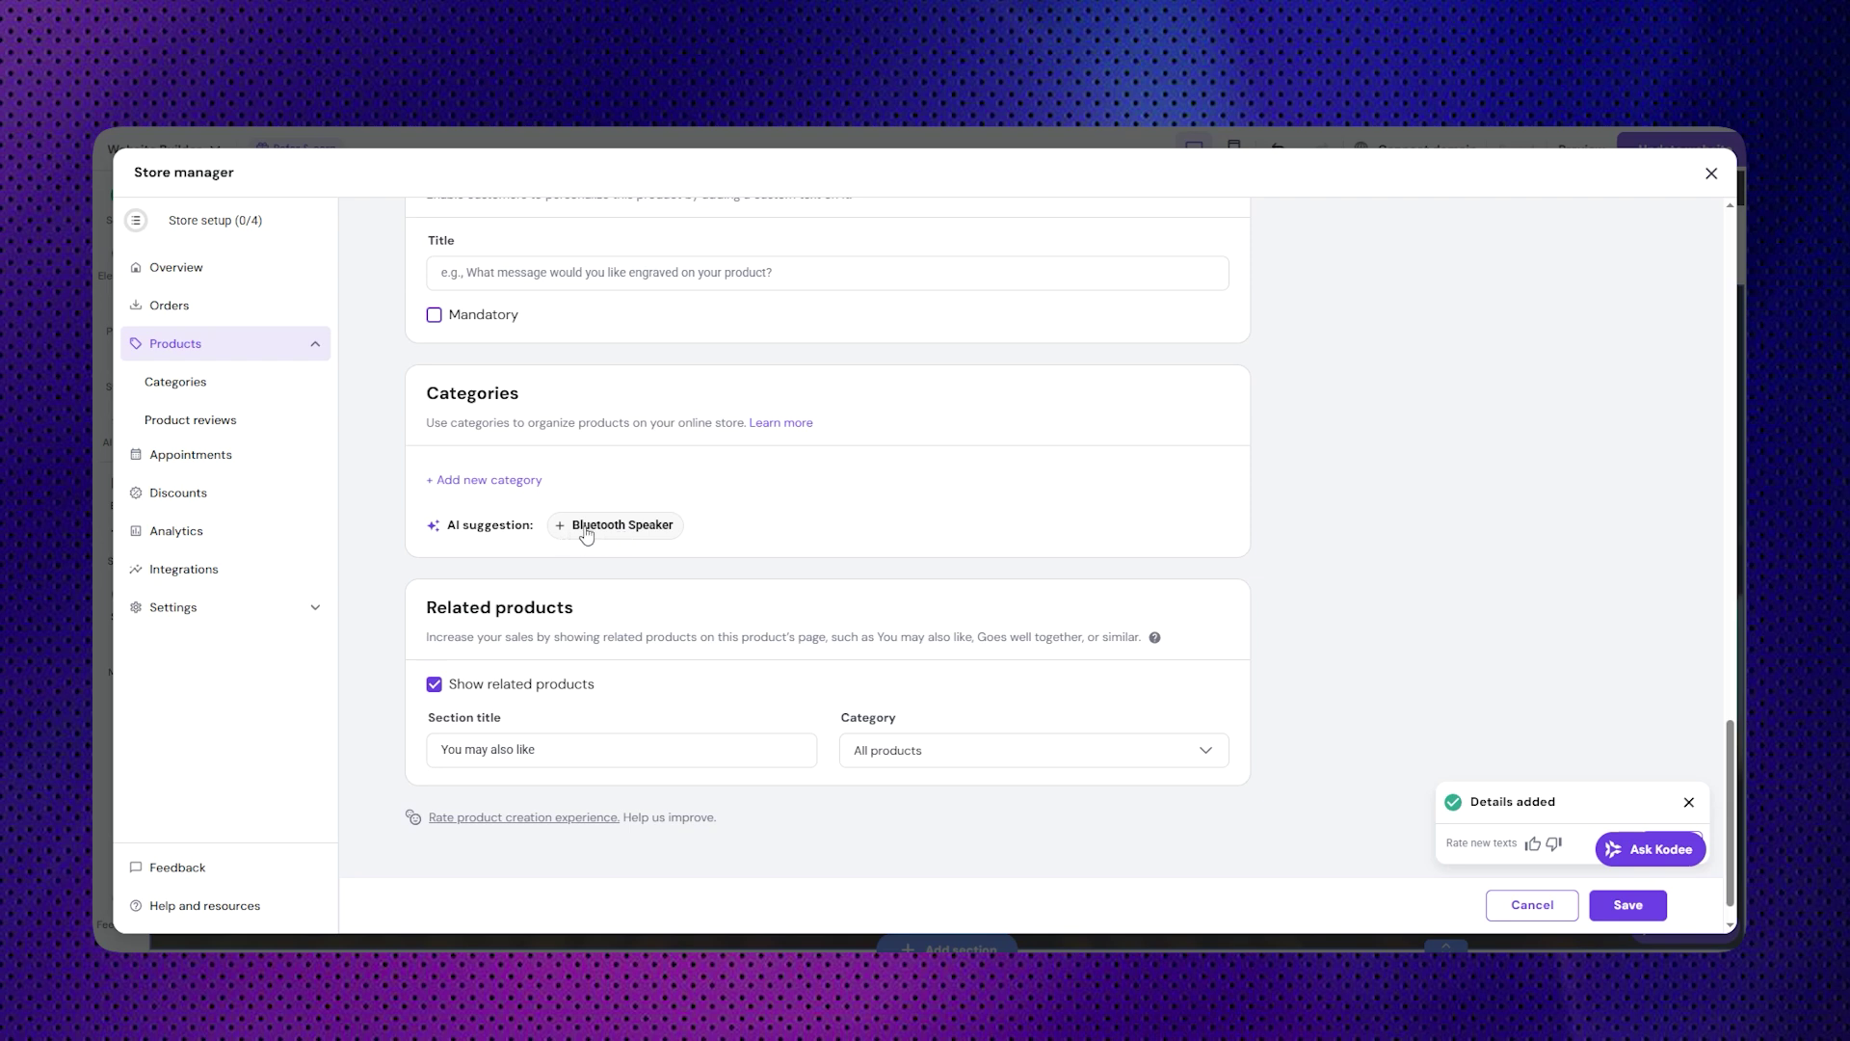
pyautogui.click(589, 526)
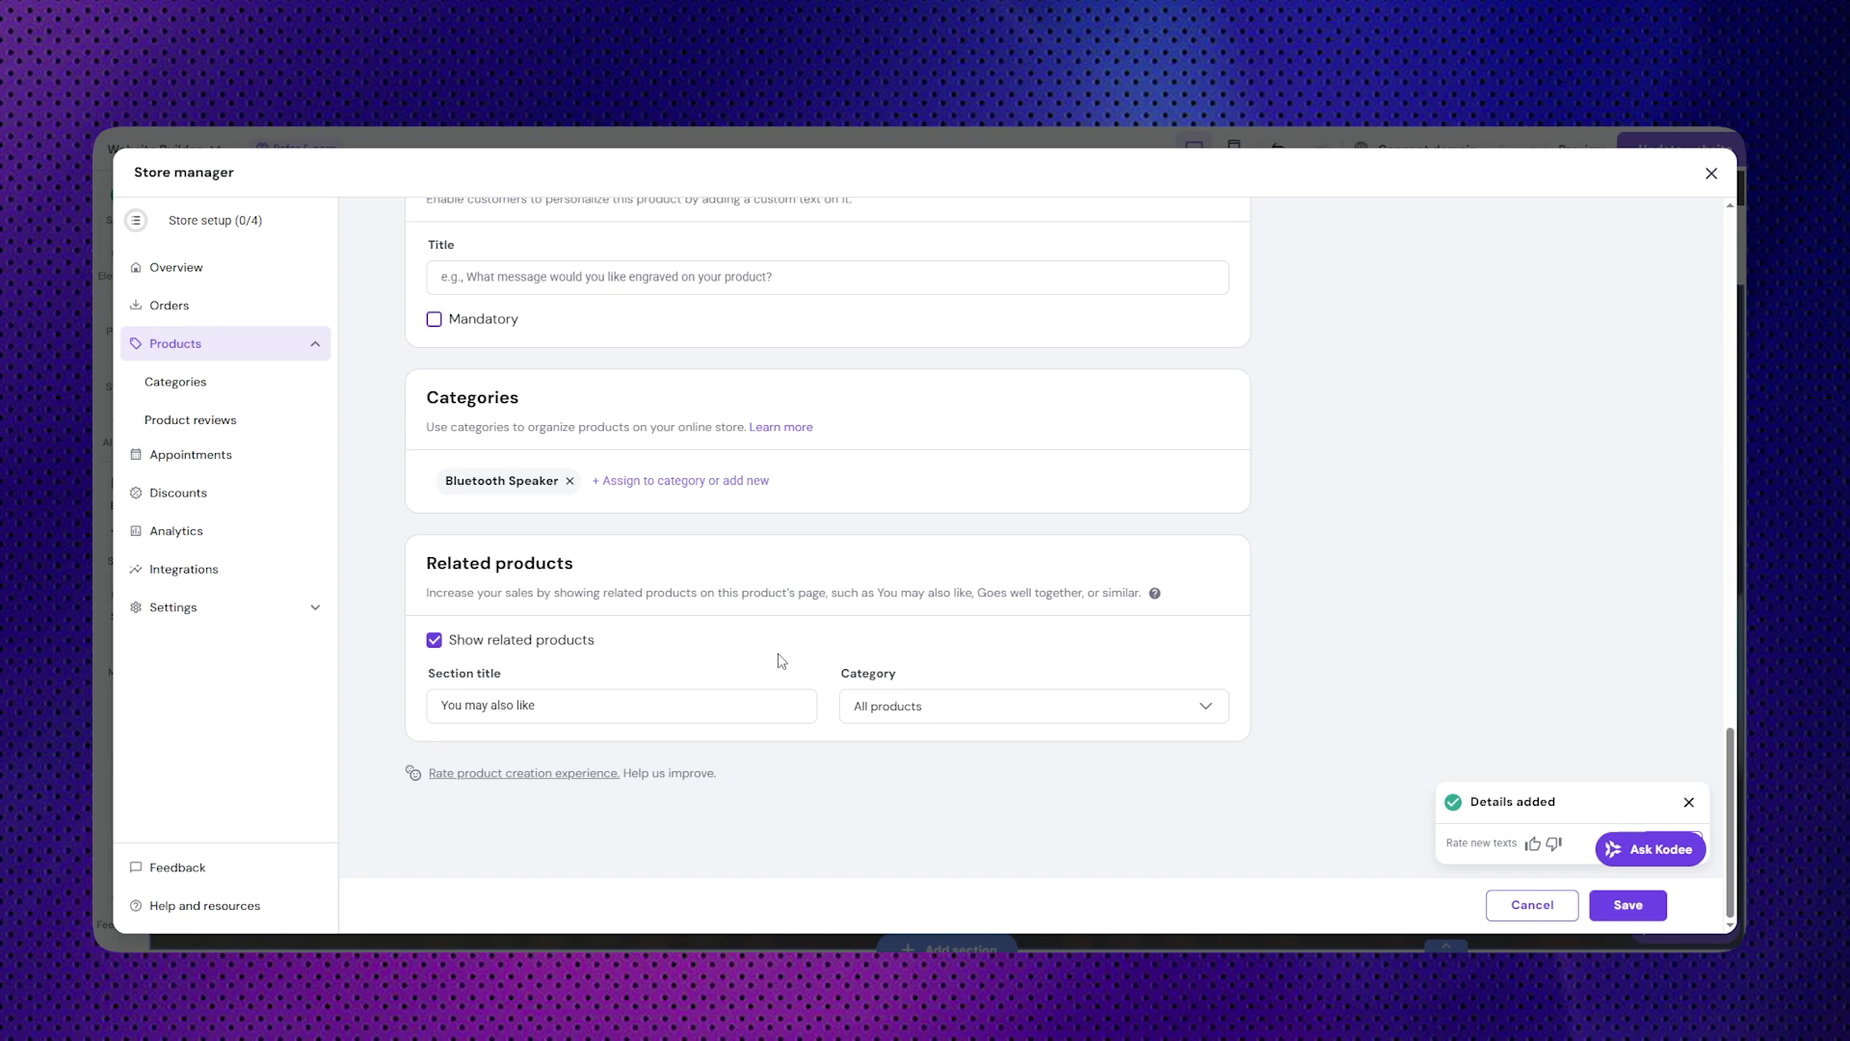
pyautogui.scroll(20, 747, 700)
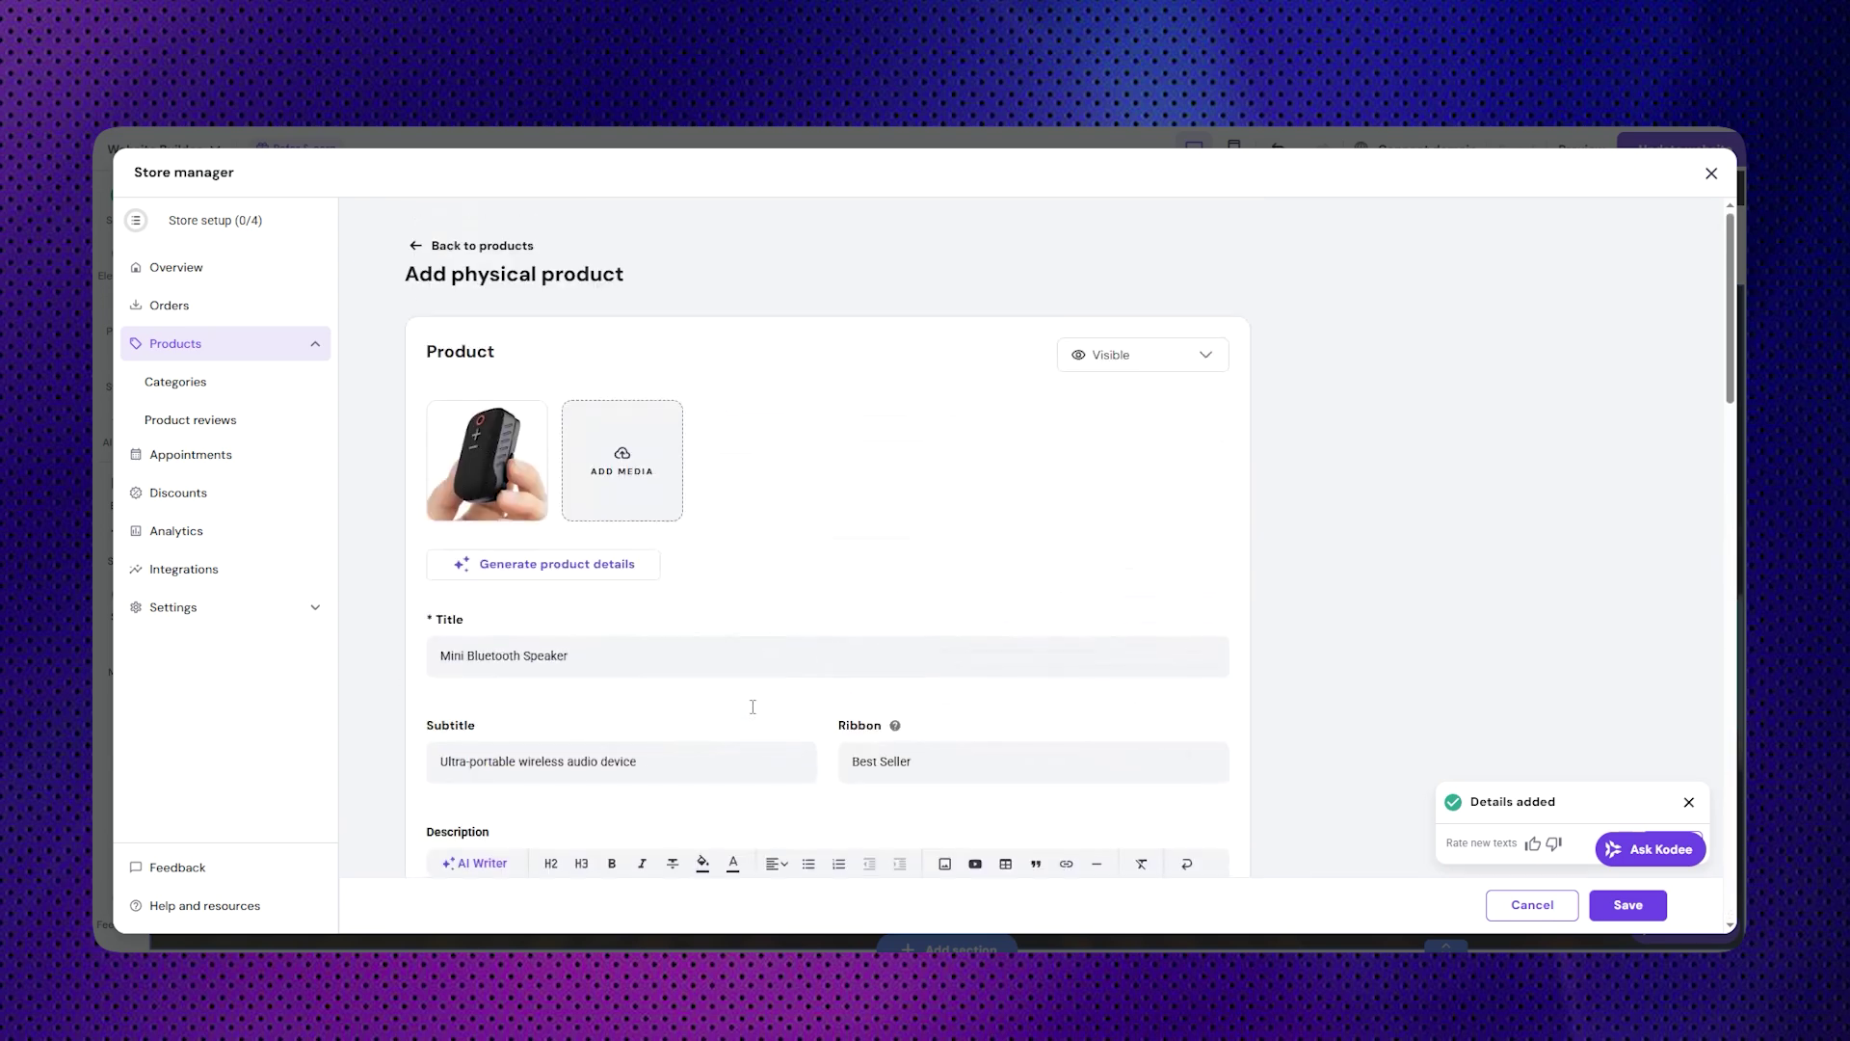
pyautogui.click(1638, 909)
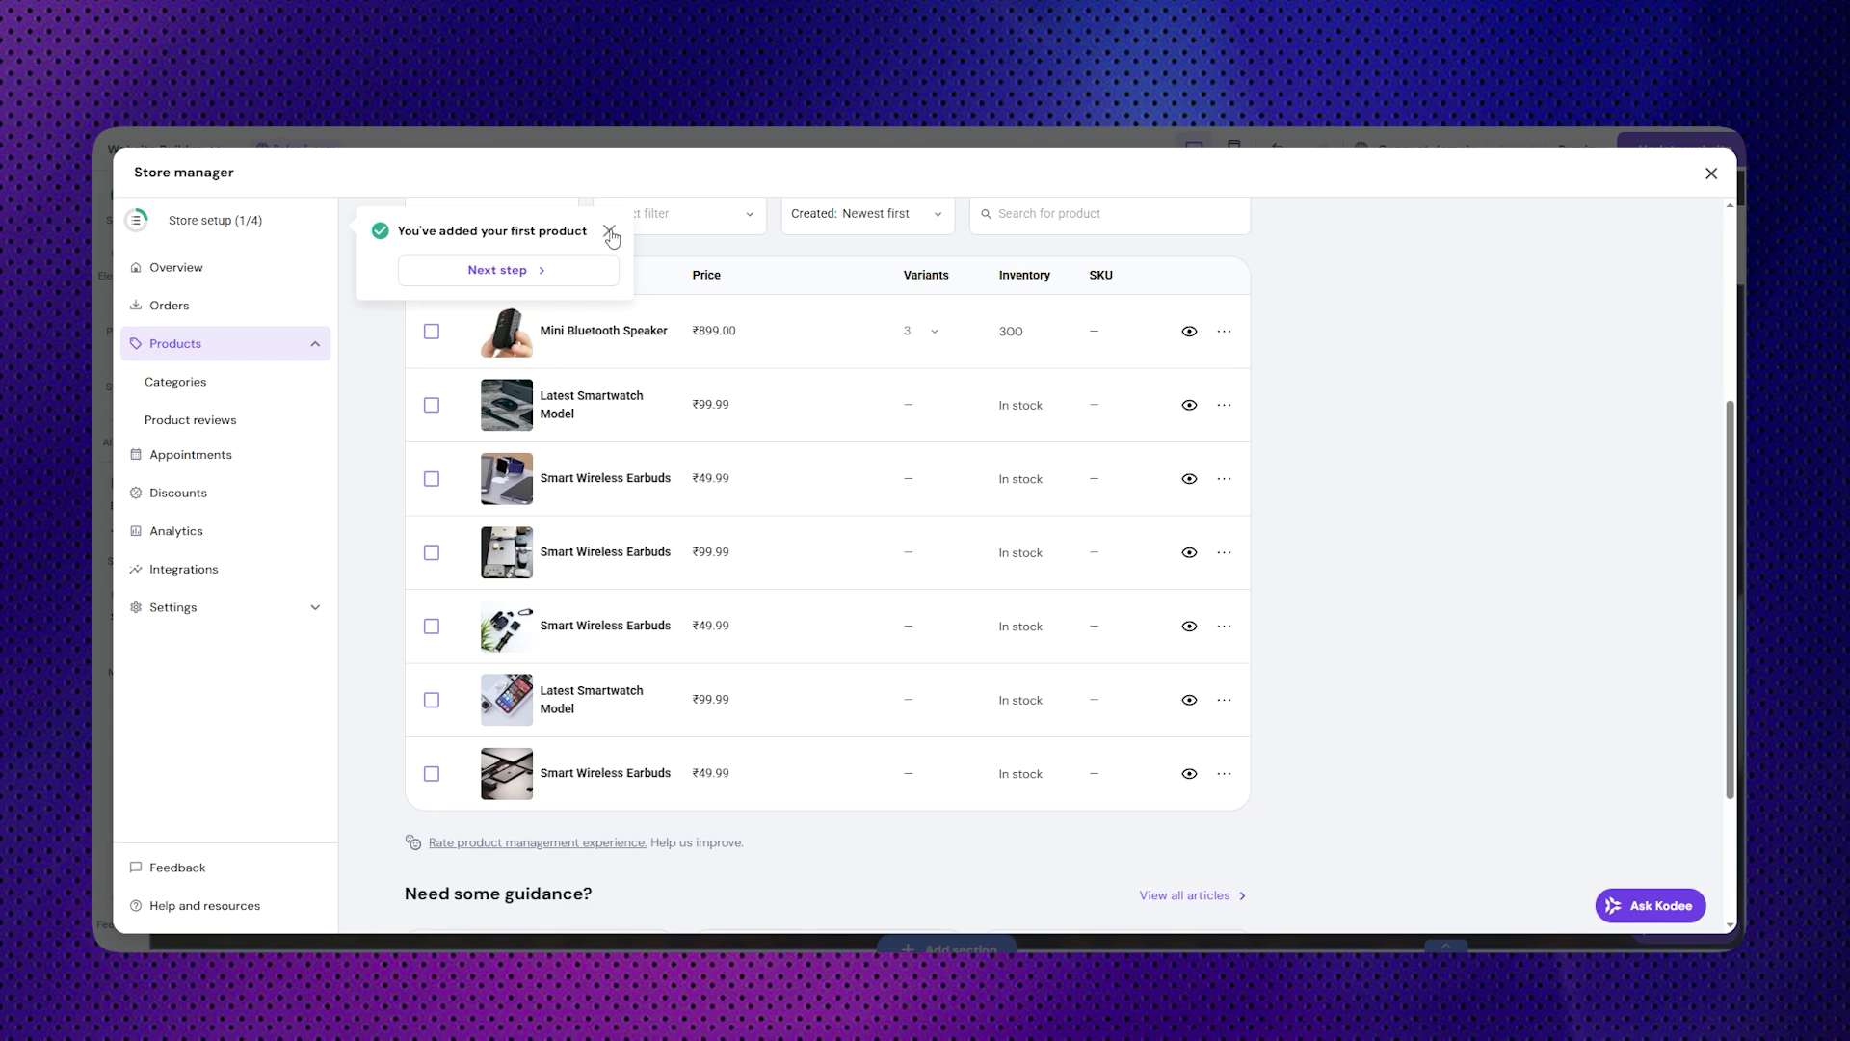
# - Go through the payments, company information and new shipping zone pages of the store setup
pyautogui.click(498, 270)
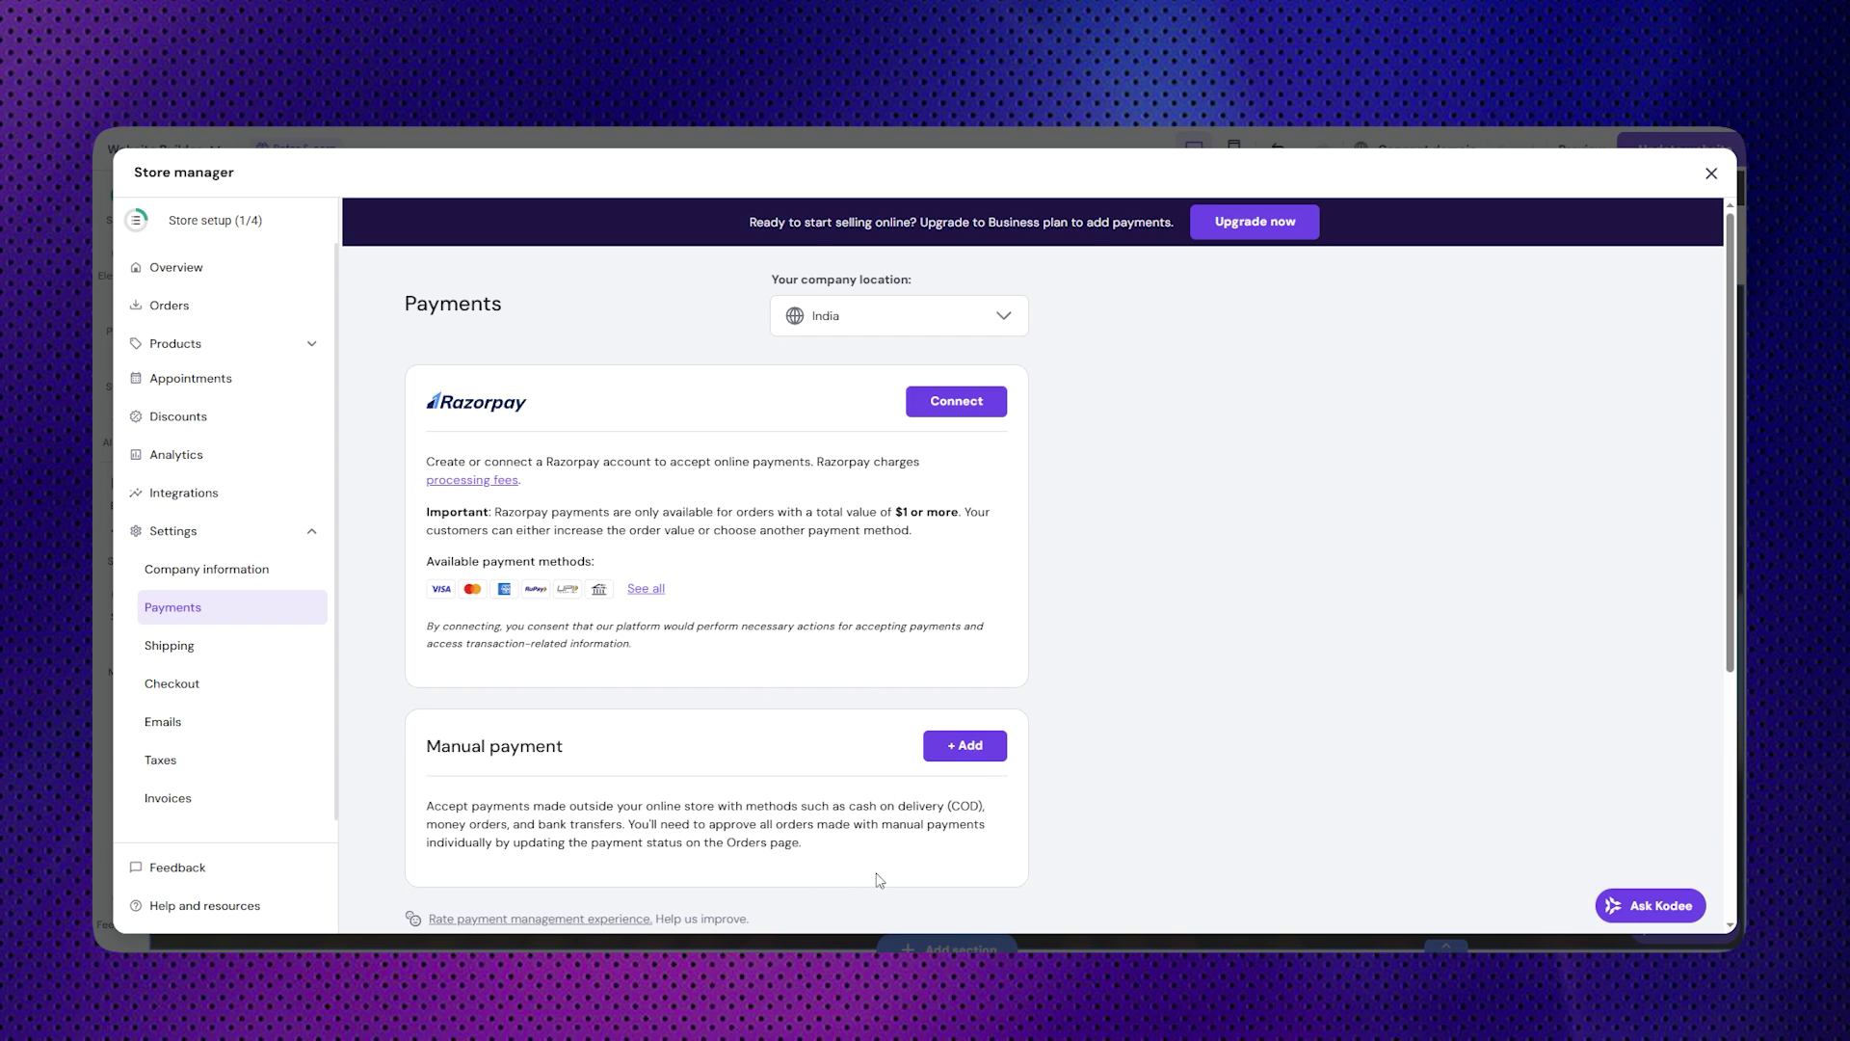
pyautogui.click(144, 223)
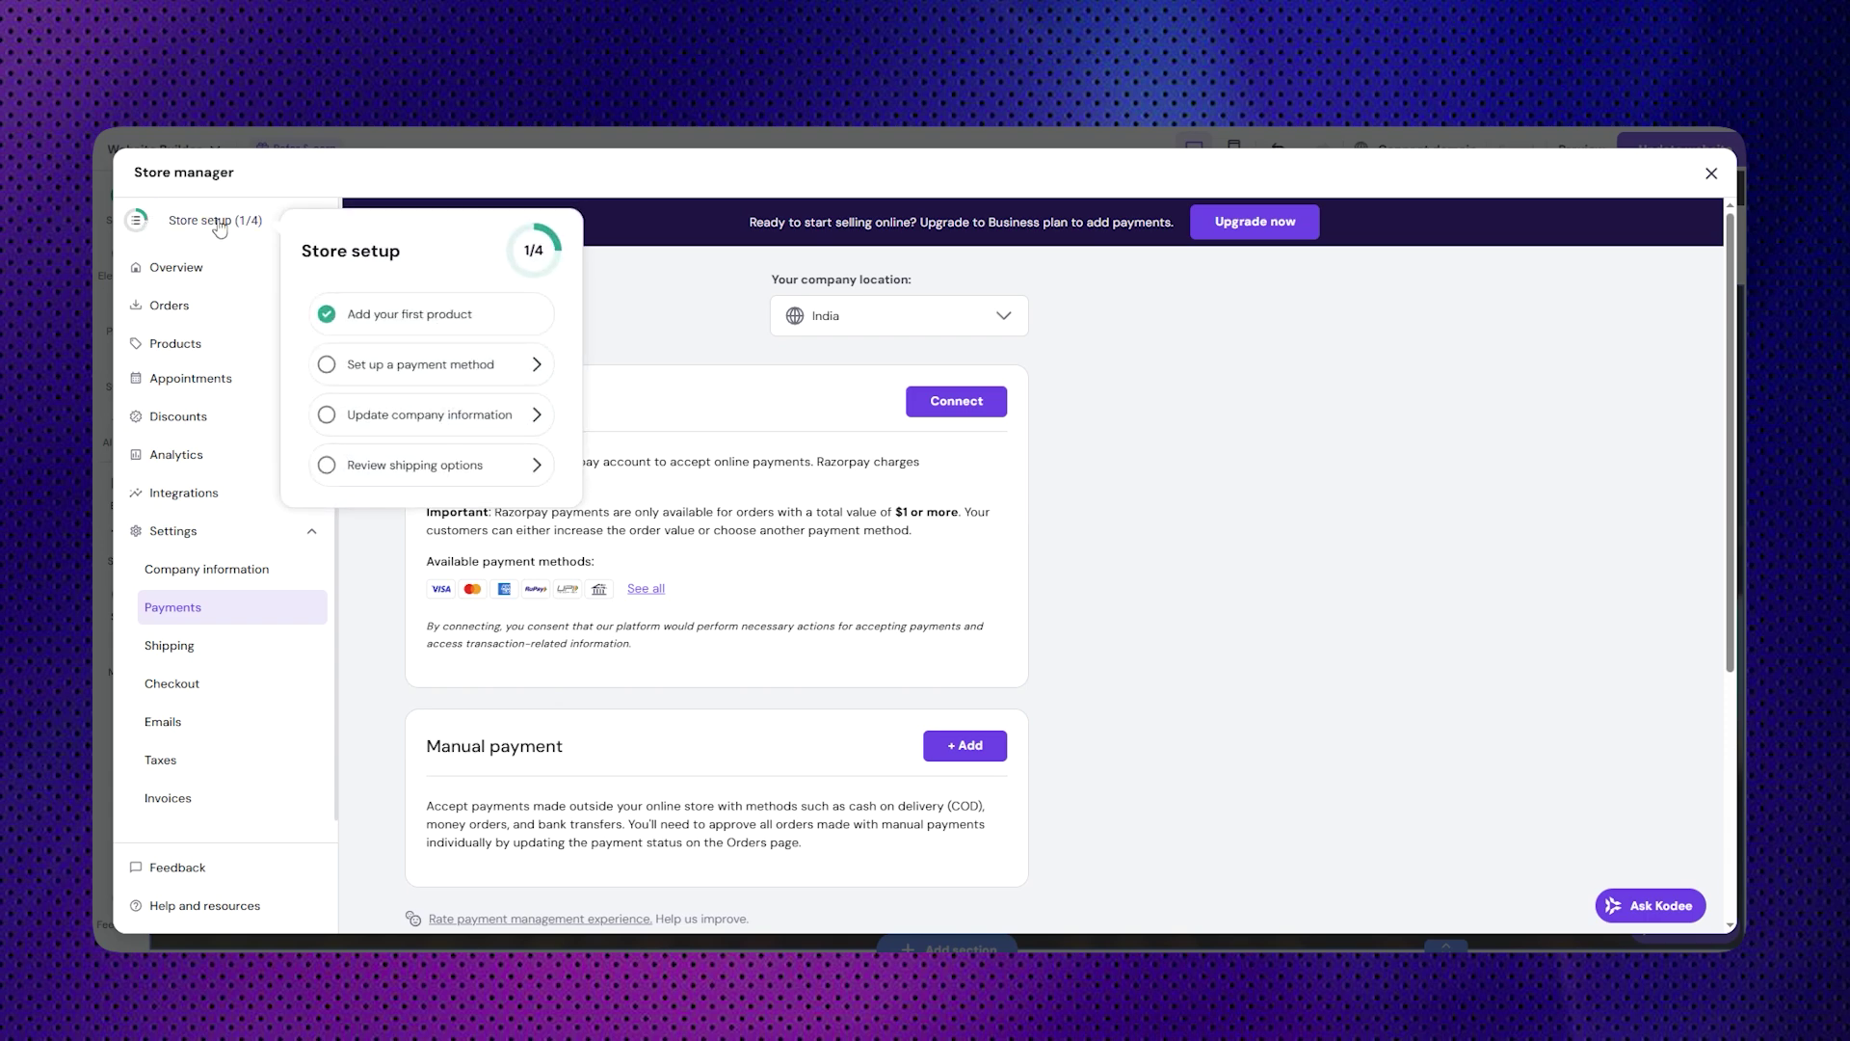
pyautogui.click(405, 415)
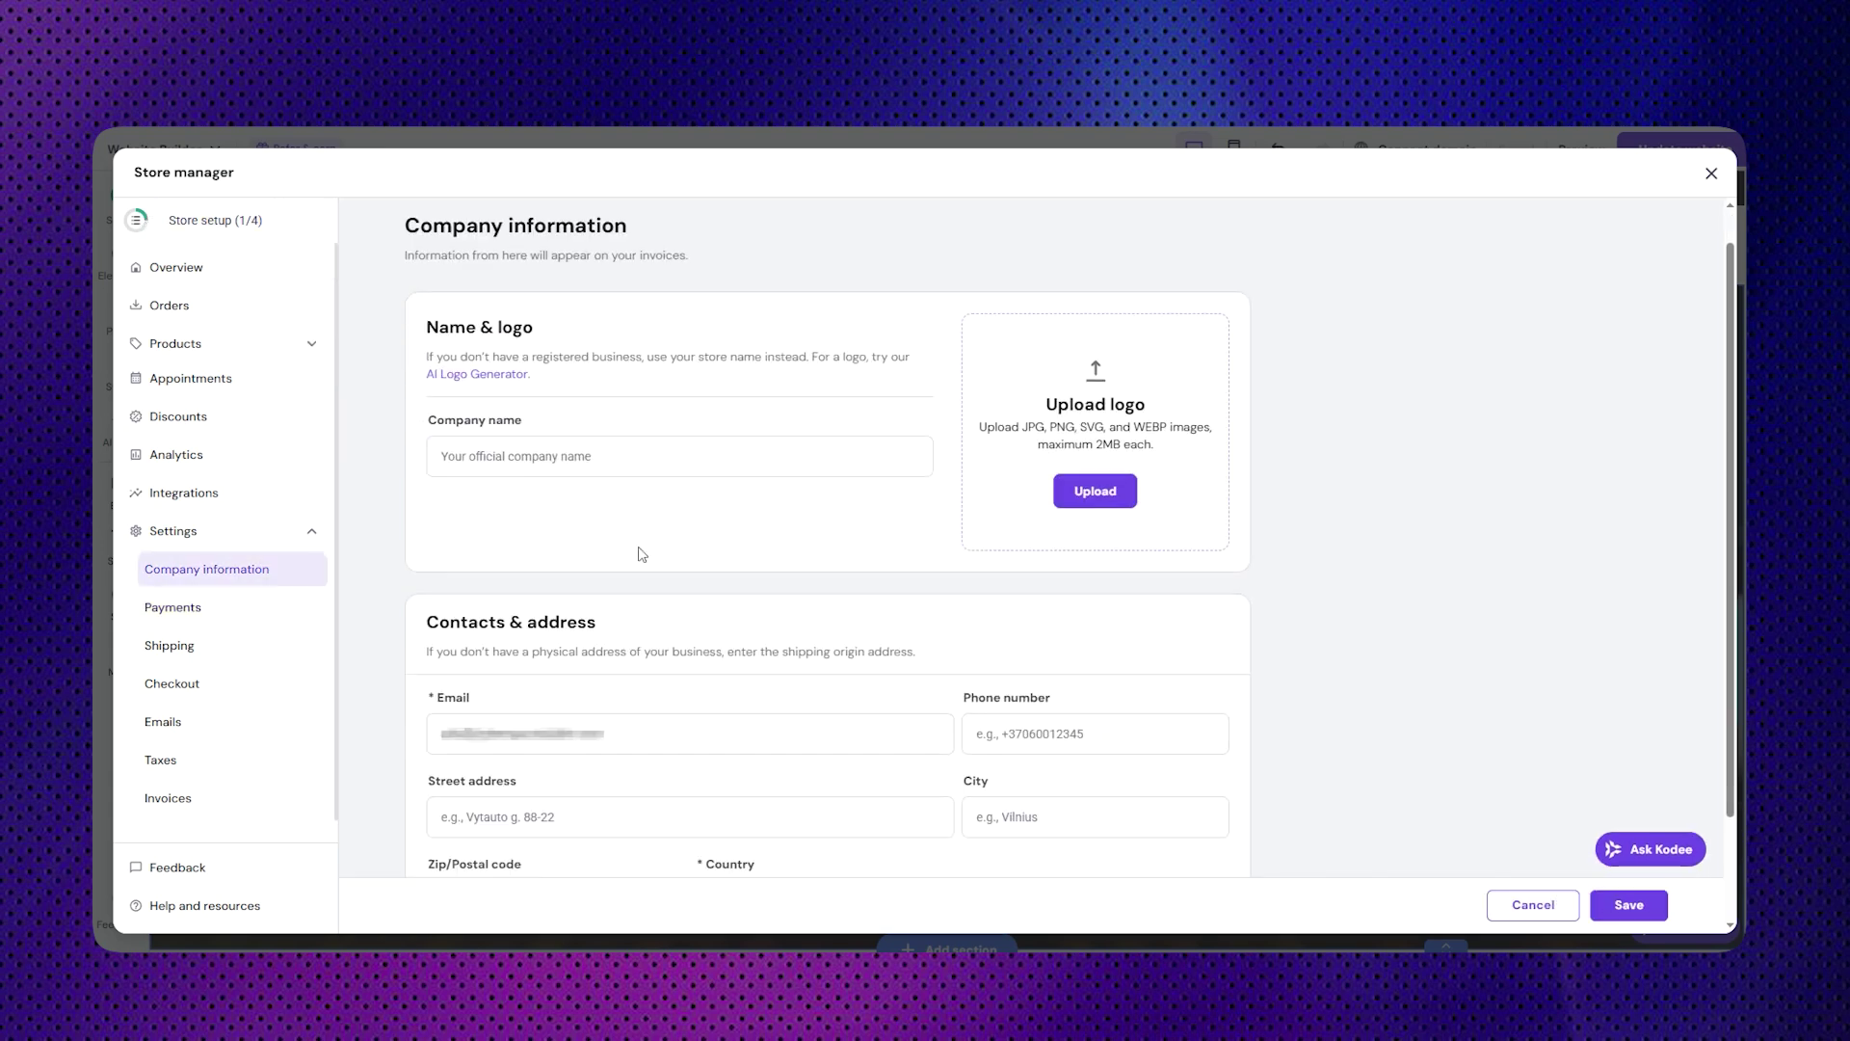
pyautogui.scroll(-2, 643, 554)
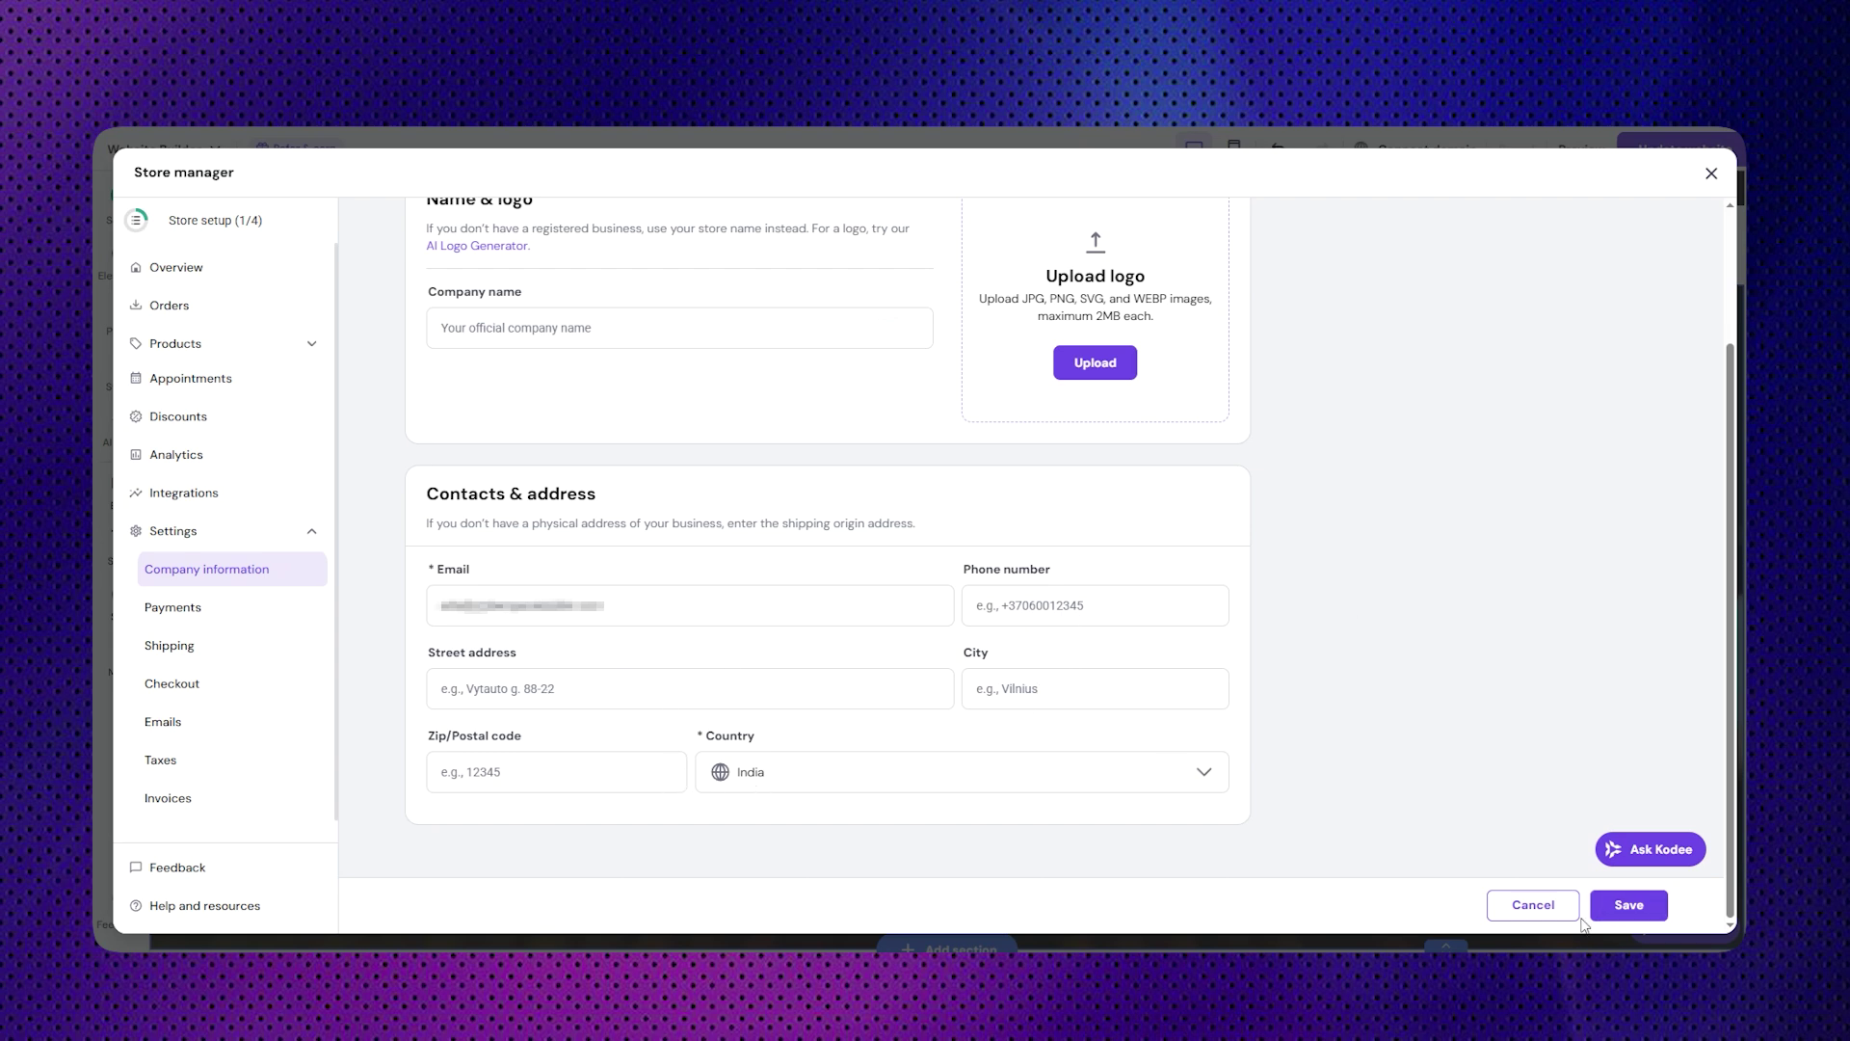
pyautogui.click(1613, 922)
pyautogui.click(419, 488)
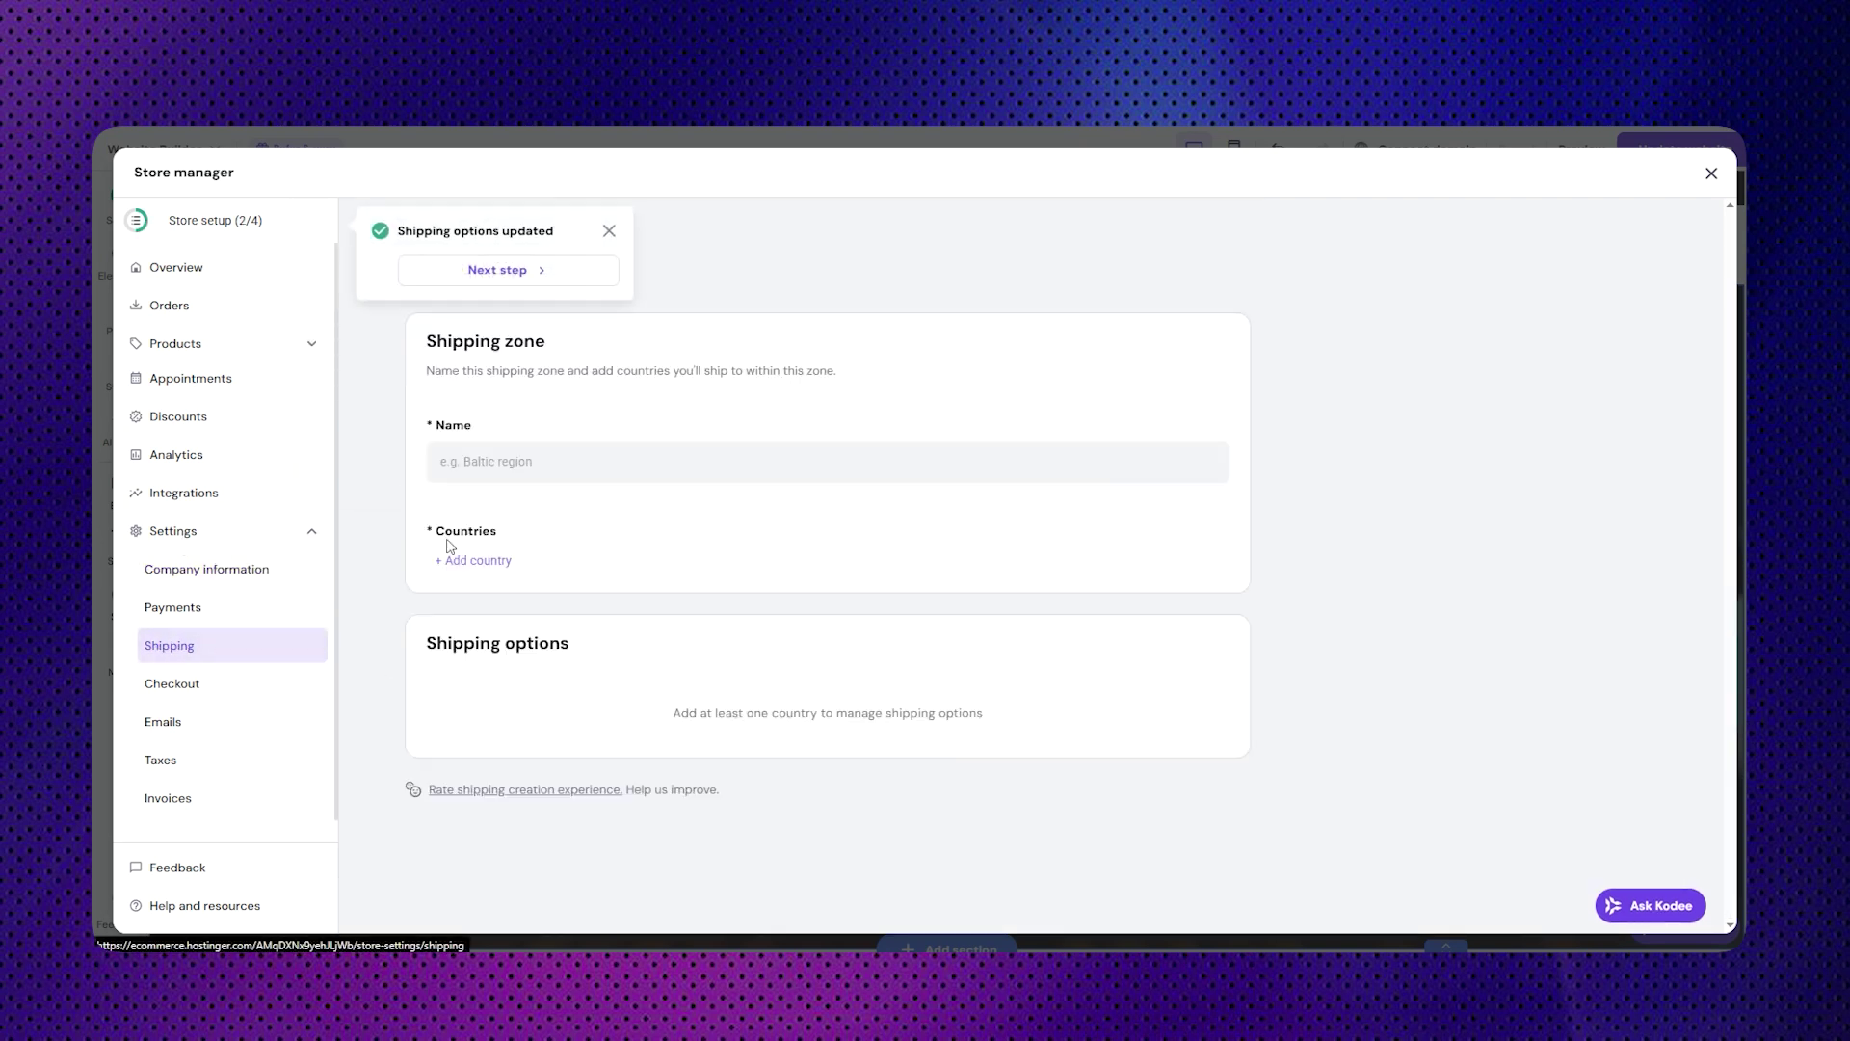
pyautogui.click(606, 464)
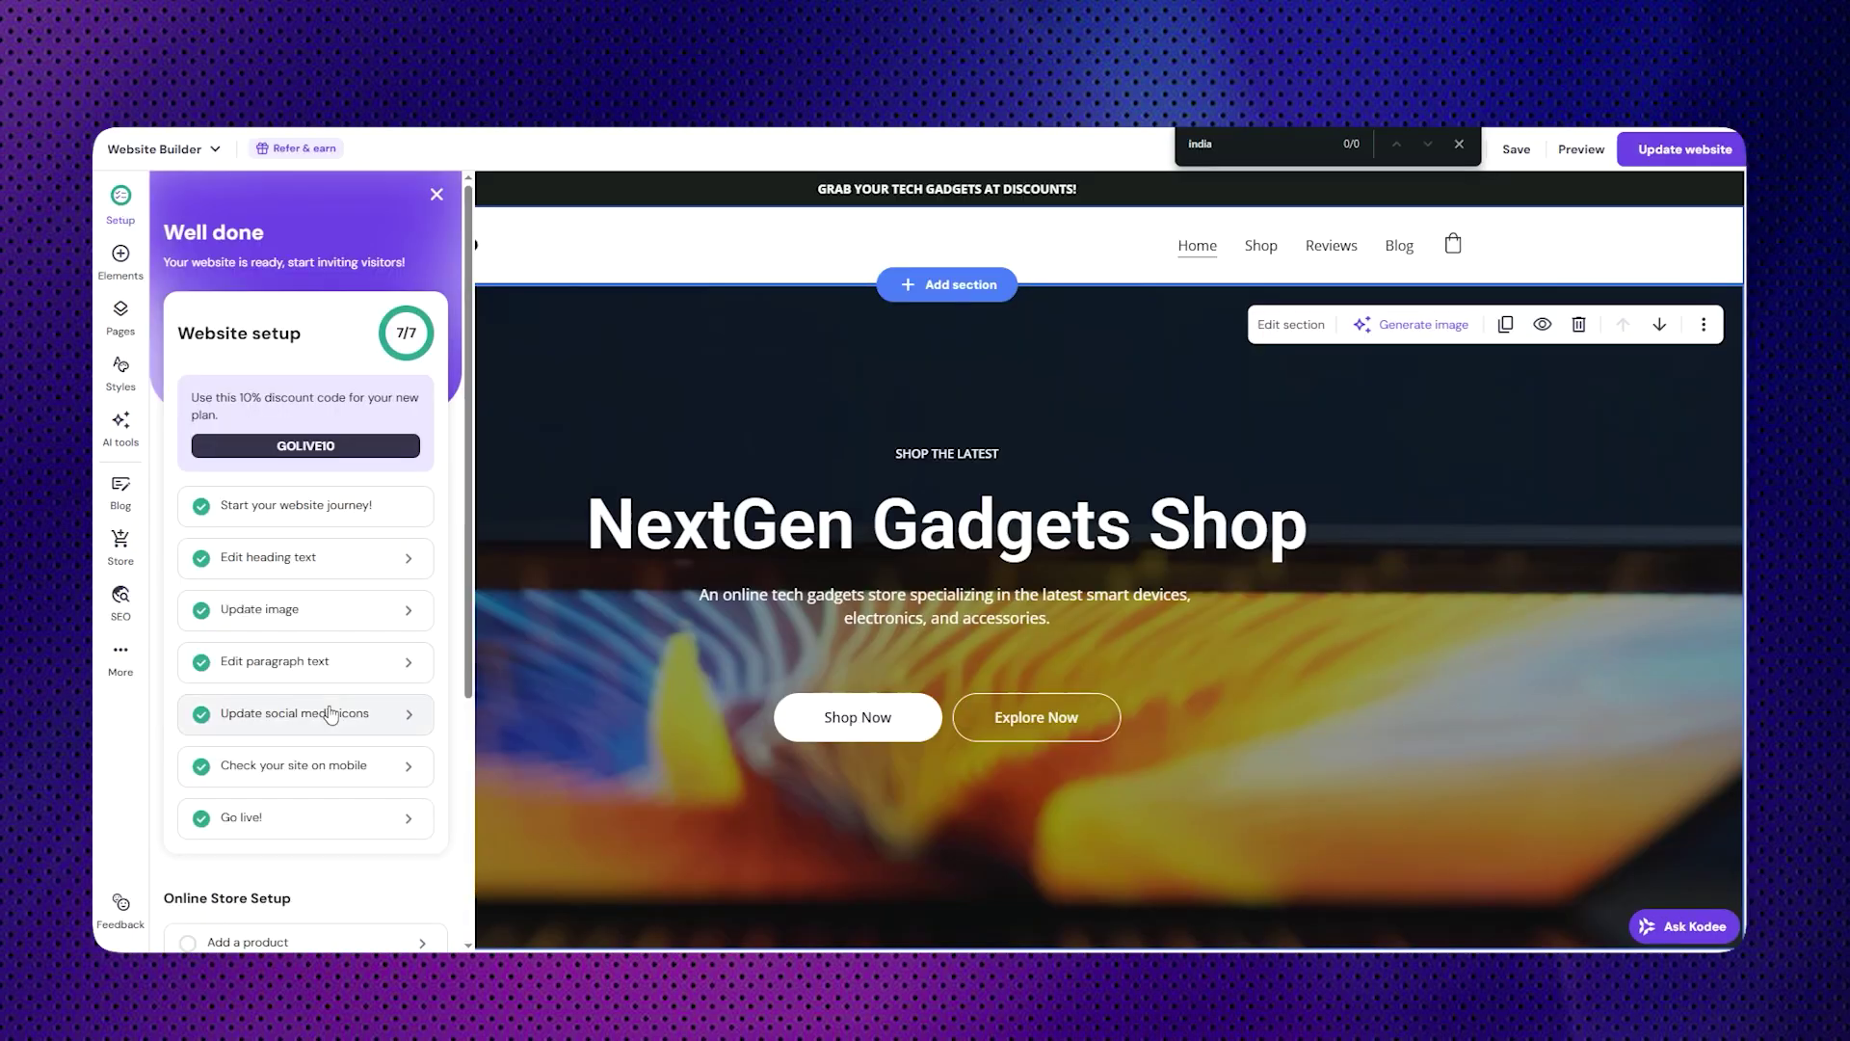
# - Replace the header's placeholder logo with an uploaded NextGen logo image and increase the logo width
pyautogui.scroll(-4, 424, 708)
pyautogui.click(317, 822)
pyautogui.click(1550, 578)
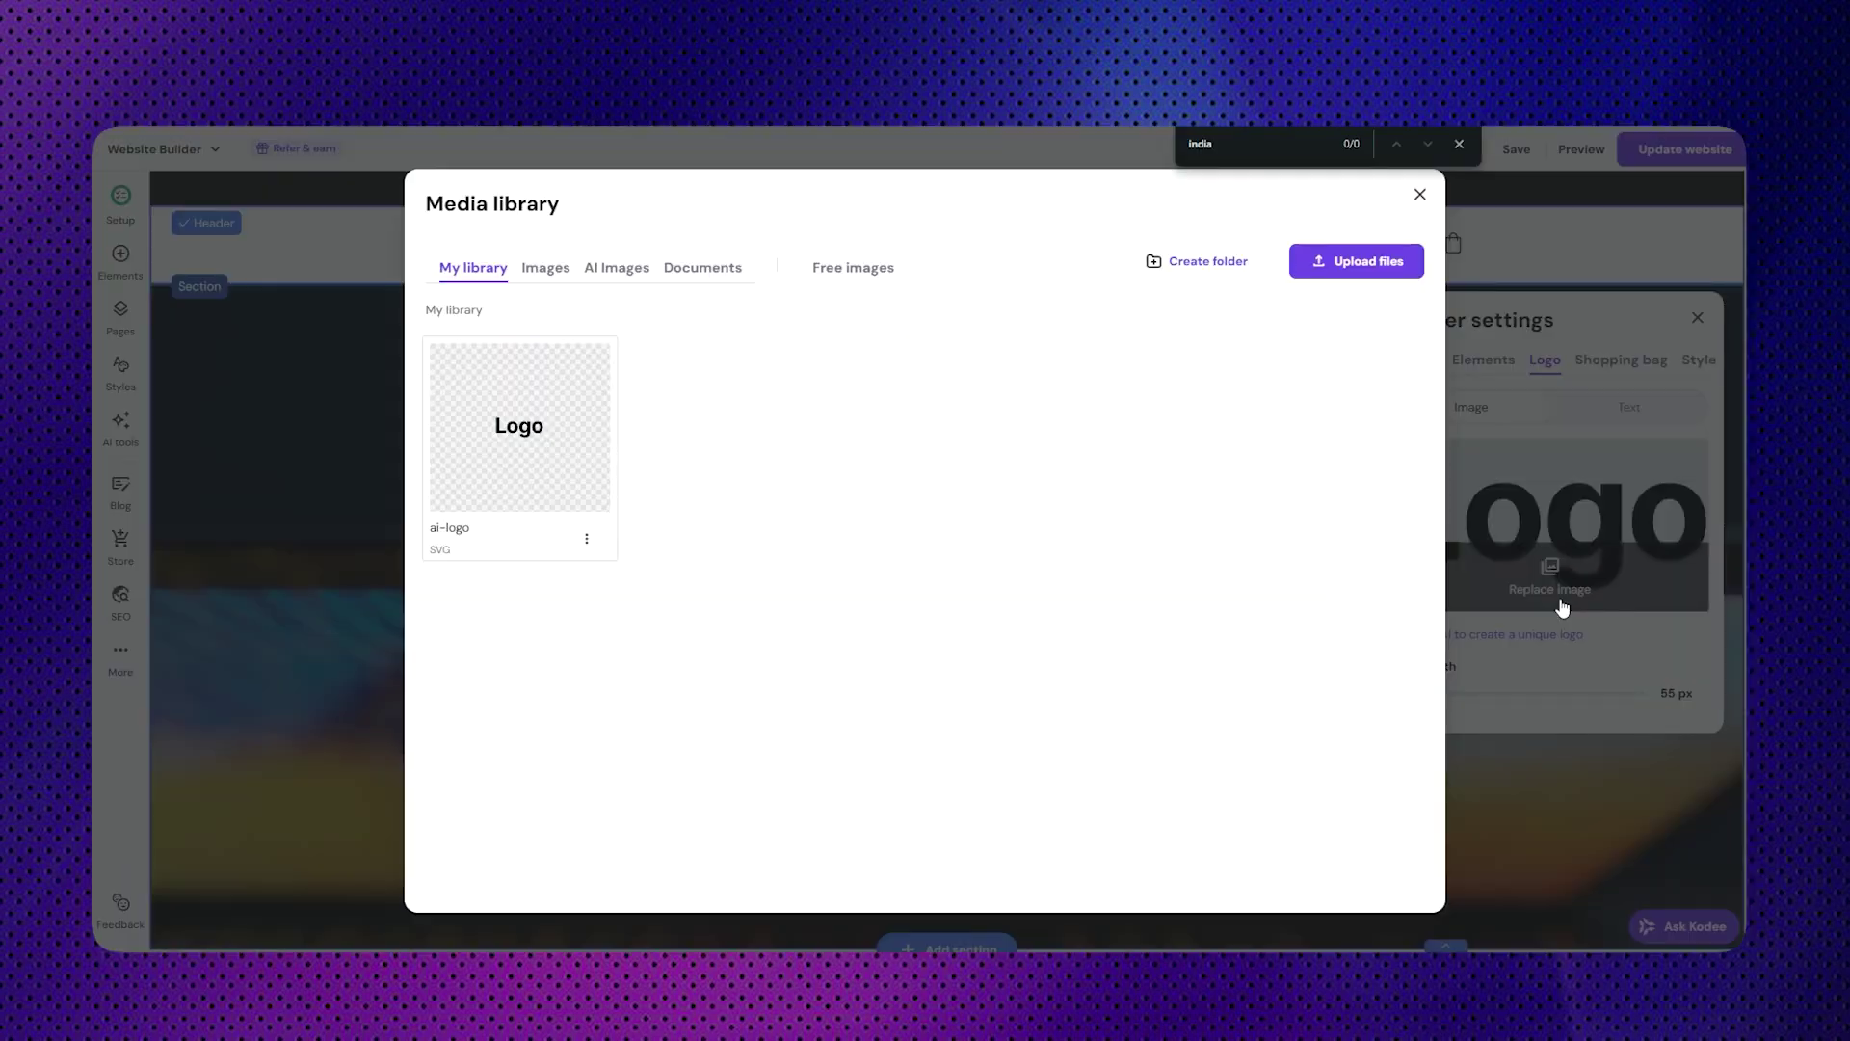
pyautogui.click(1353, 265)
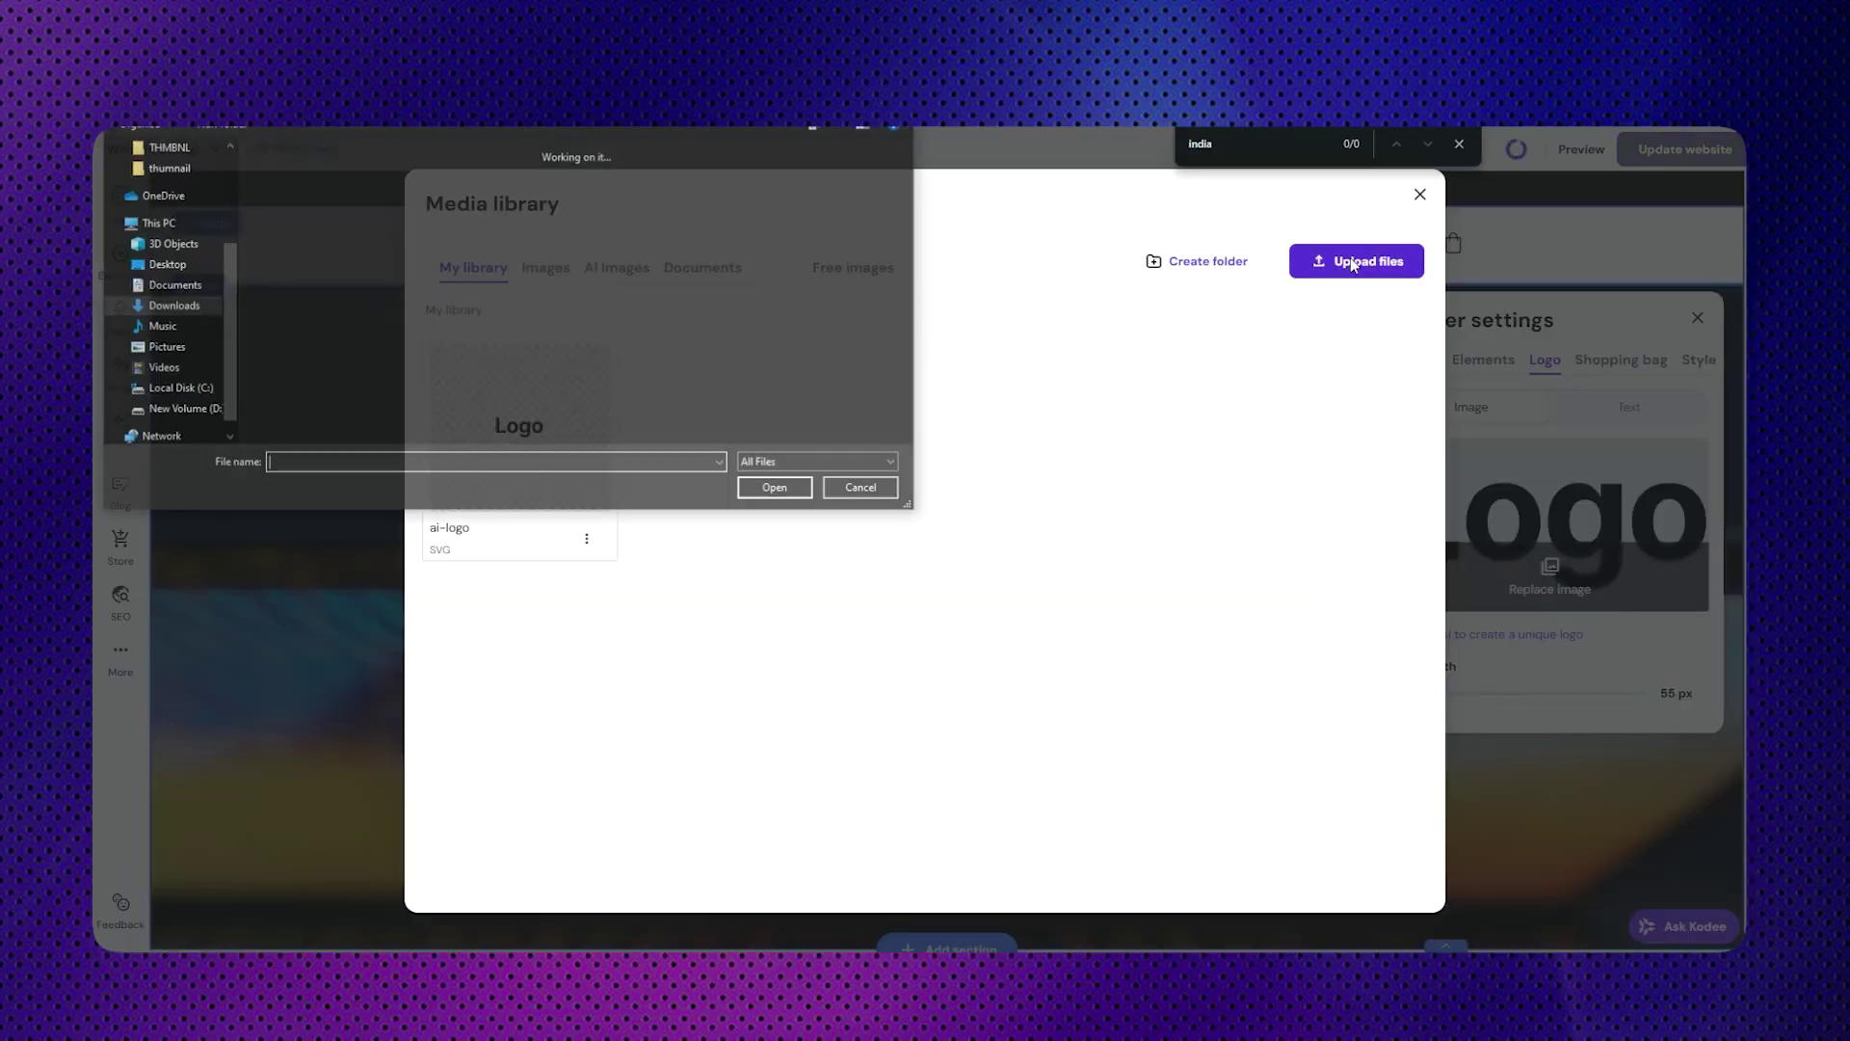
pyautogui.doubleClick(390, 202)
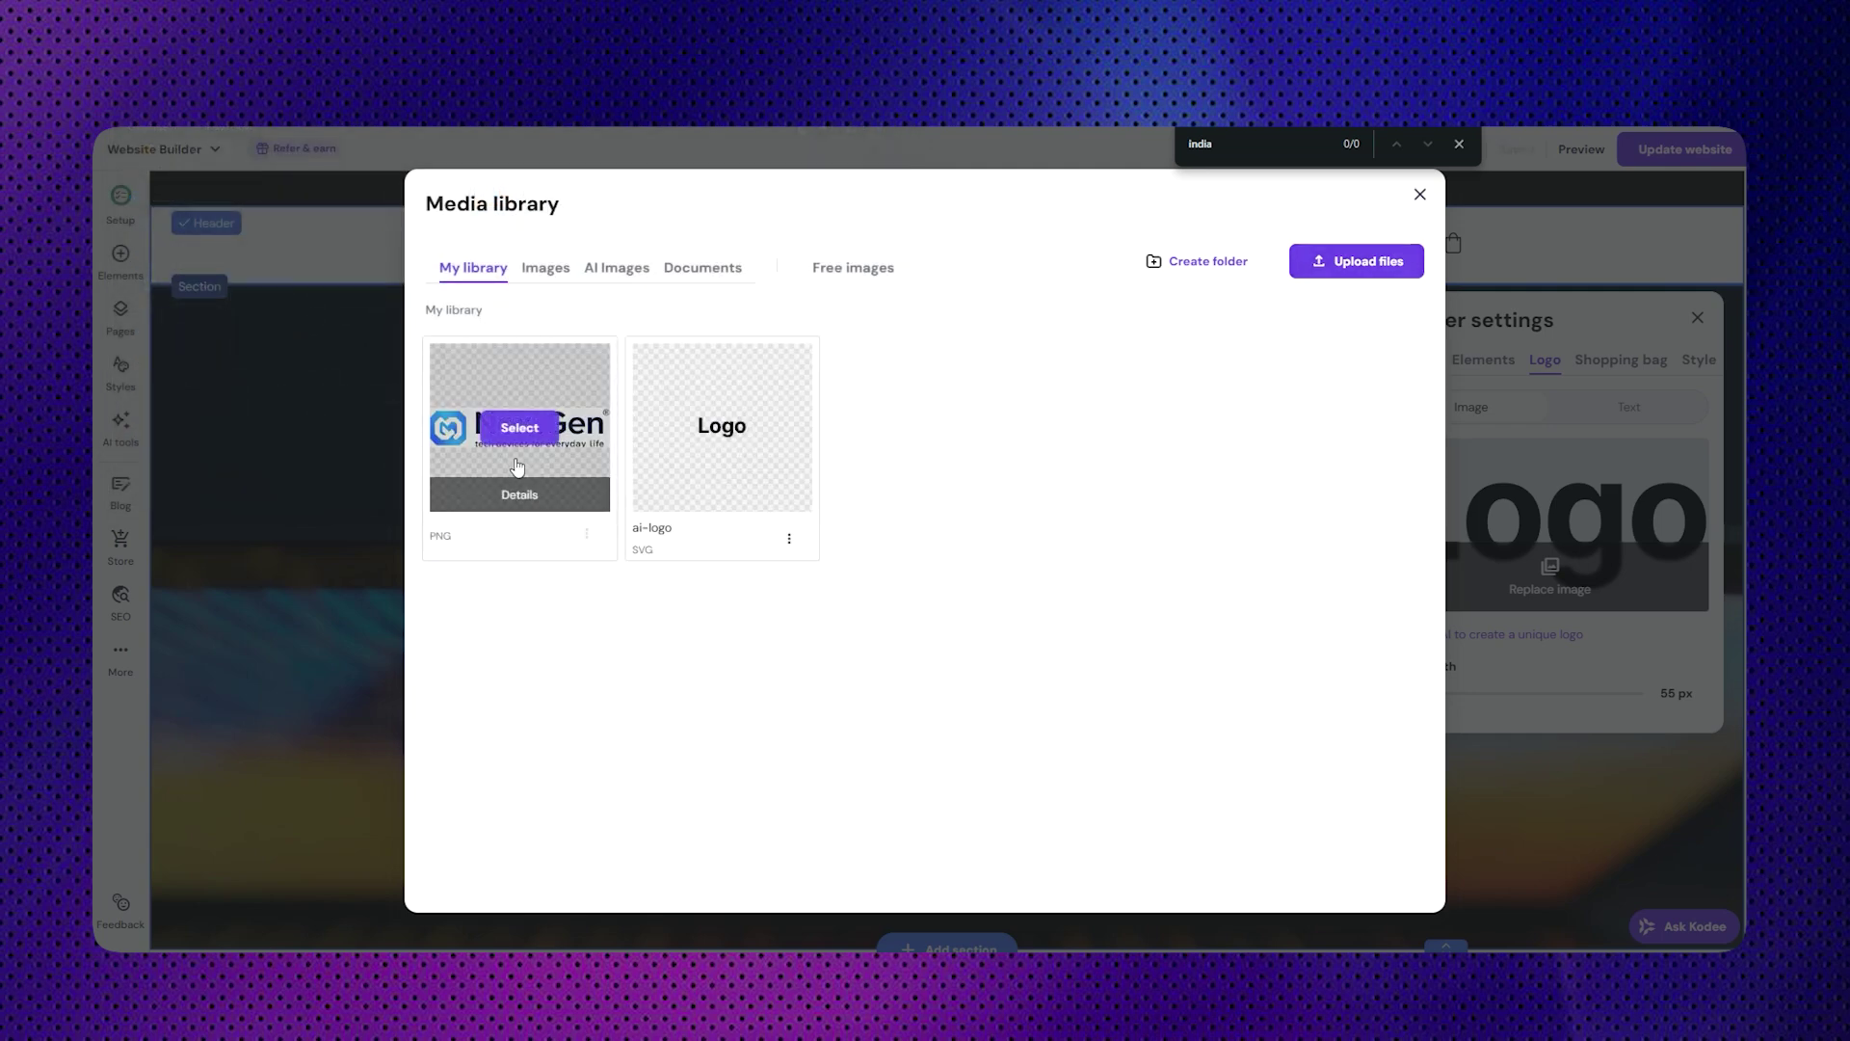
pyautogui.click(520, 494)
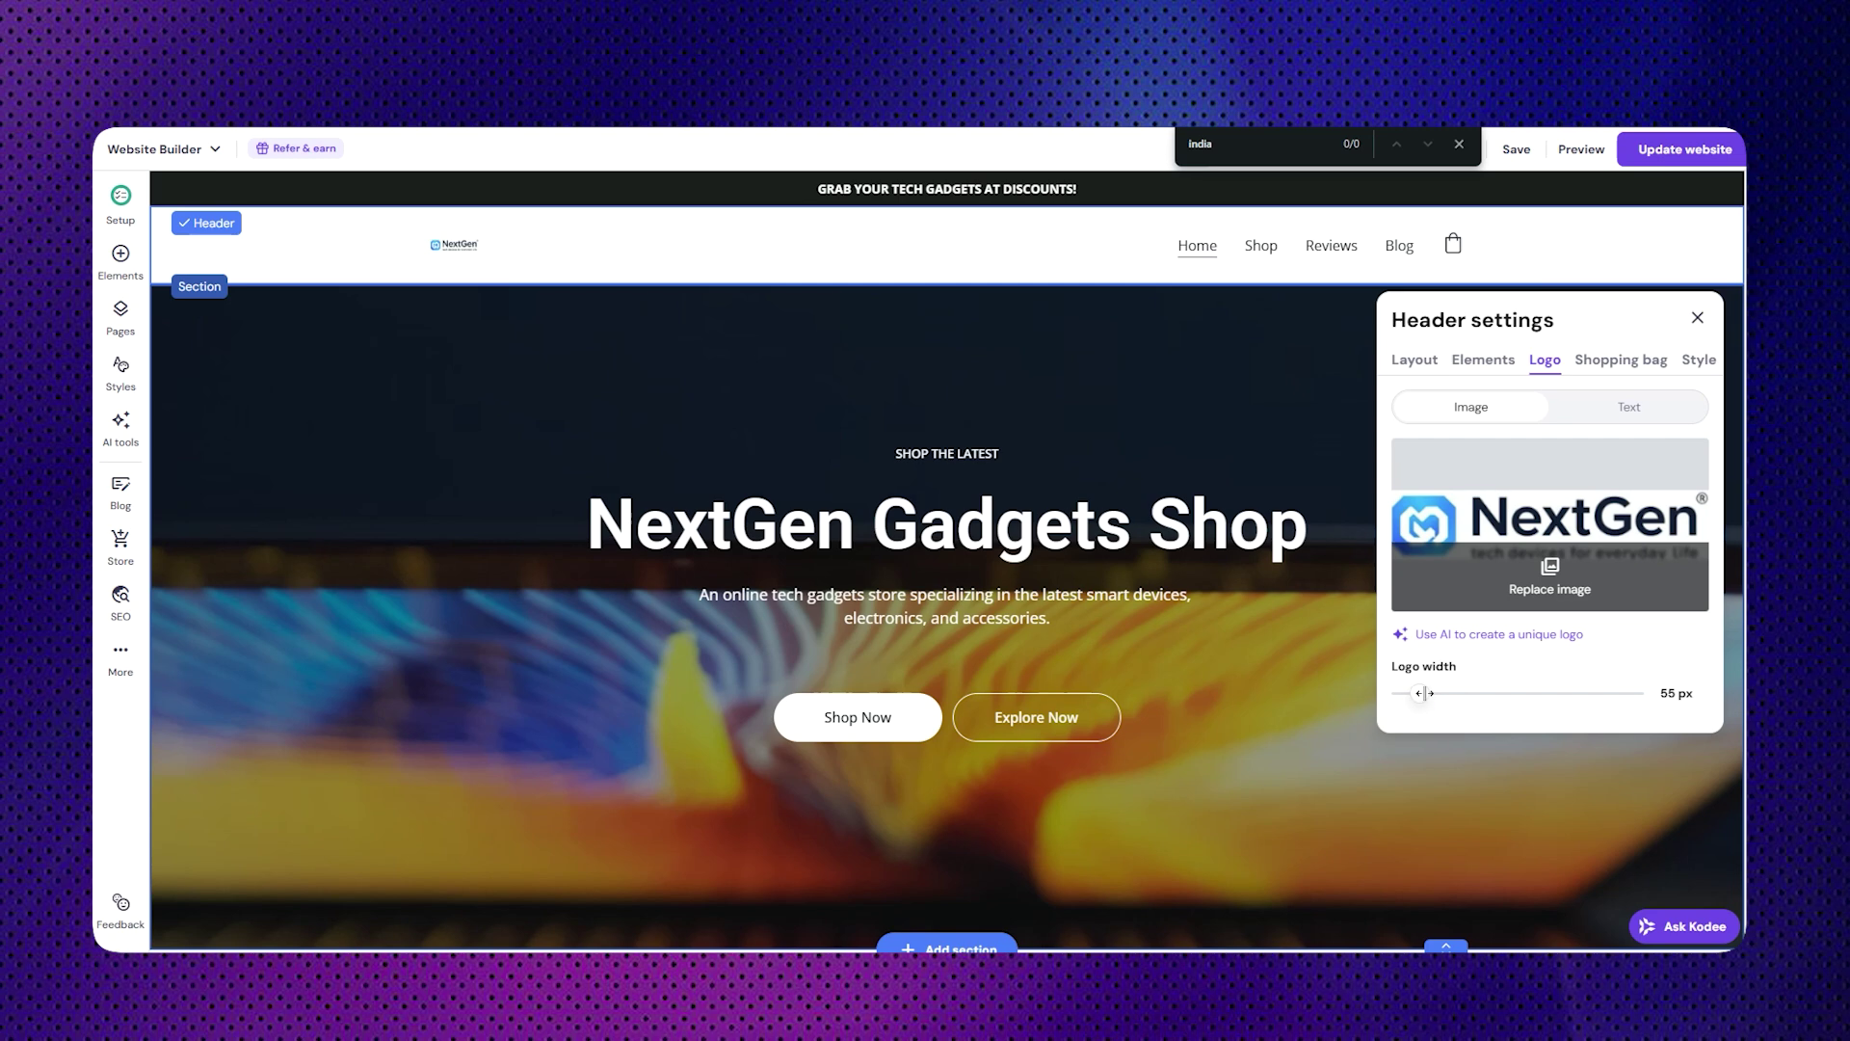
pyautogui.moveTo(1424, 693); pyautogui.dragTo(1528, 710)
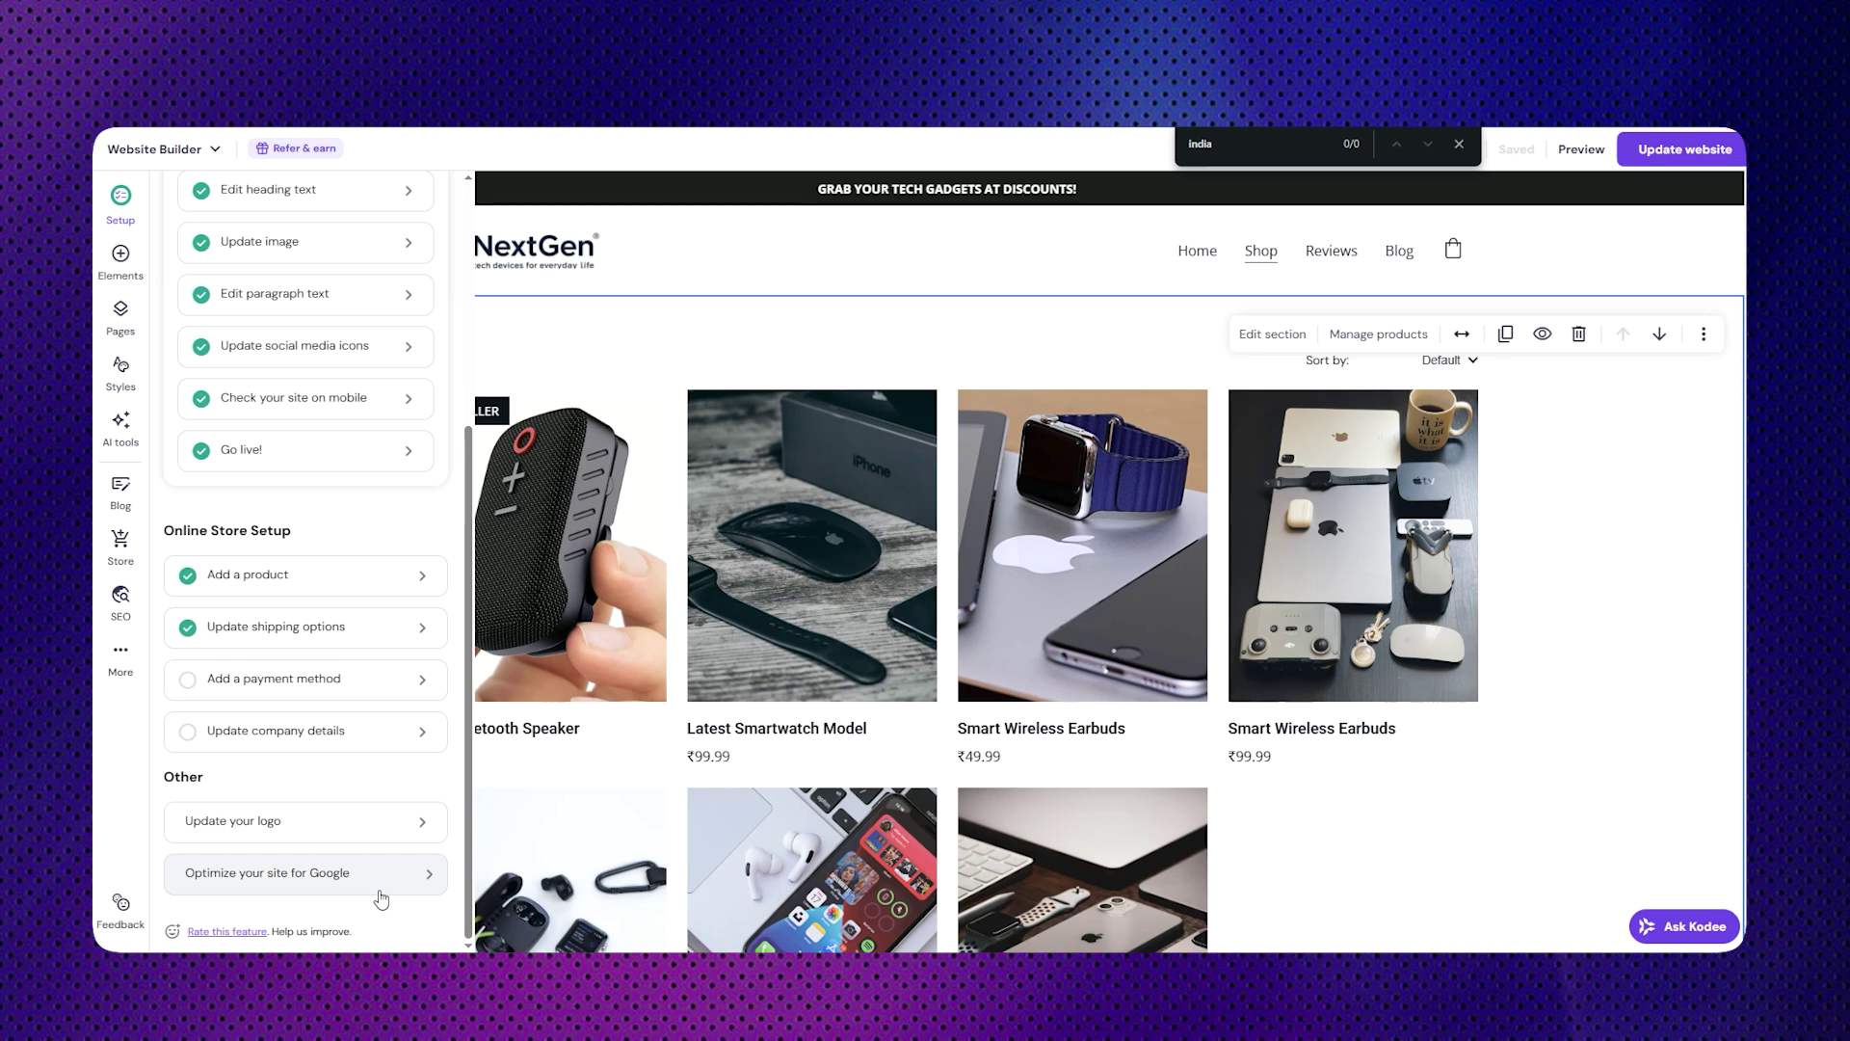
# - Open the site's Google optimization settings and examine the Home page's focus keywords, SEO title and meta description
pyautogui.click(382, 897)
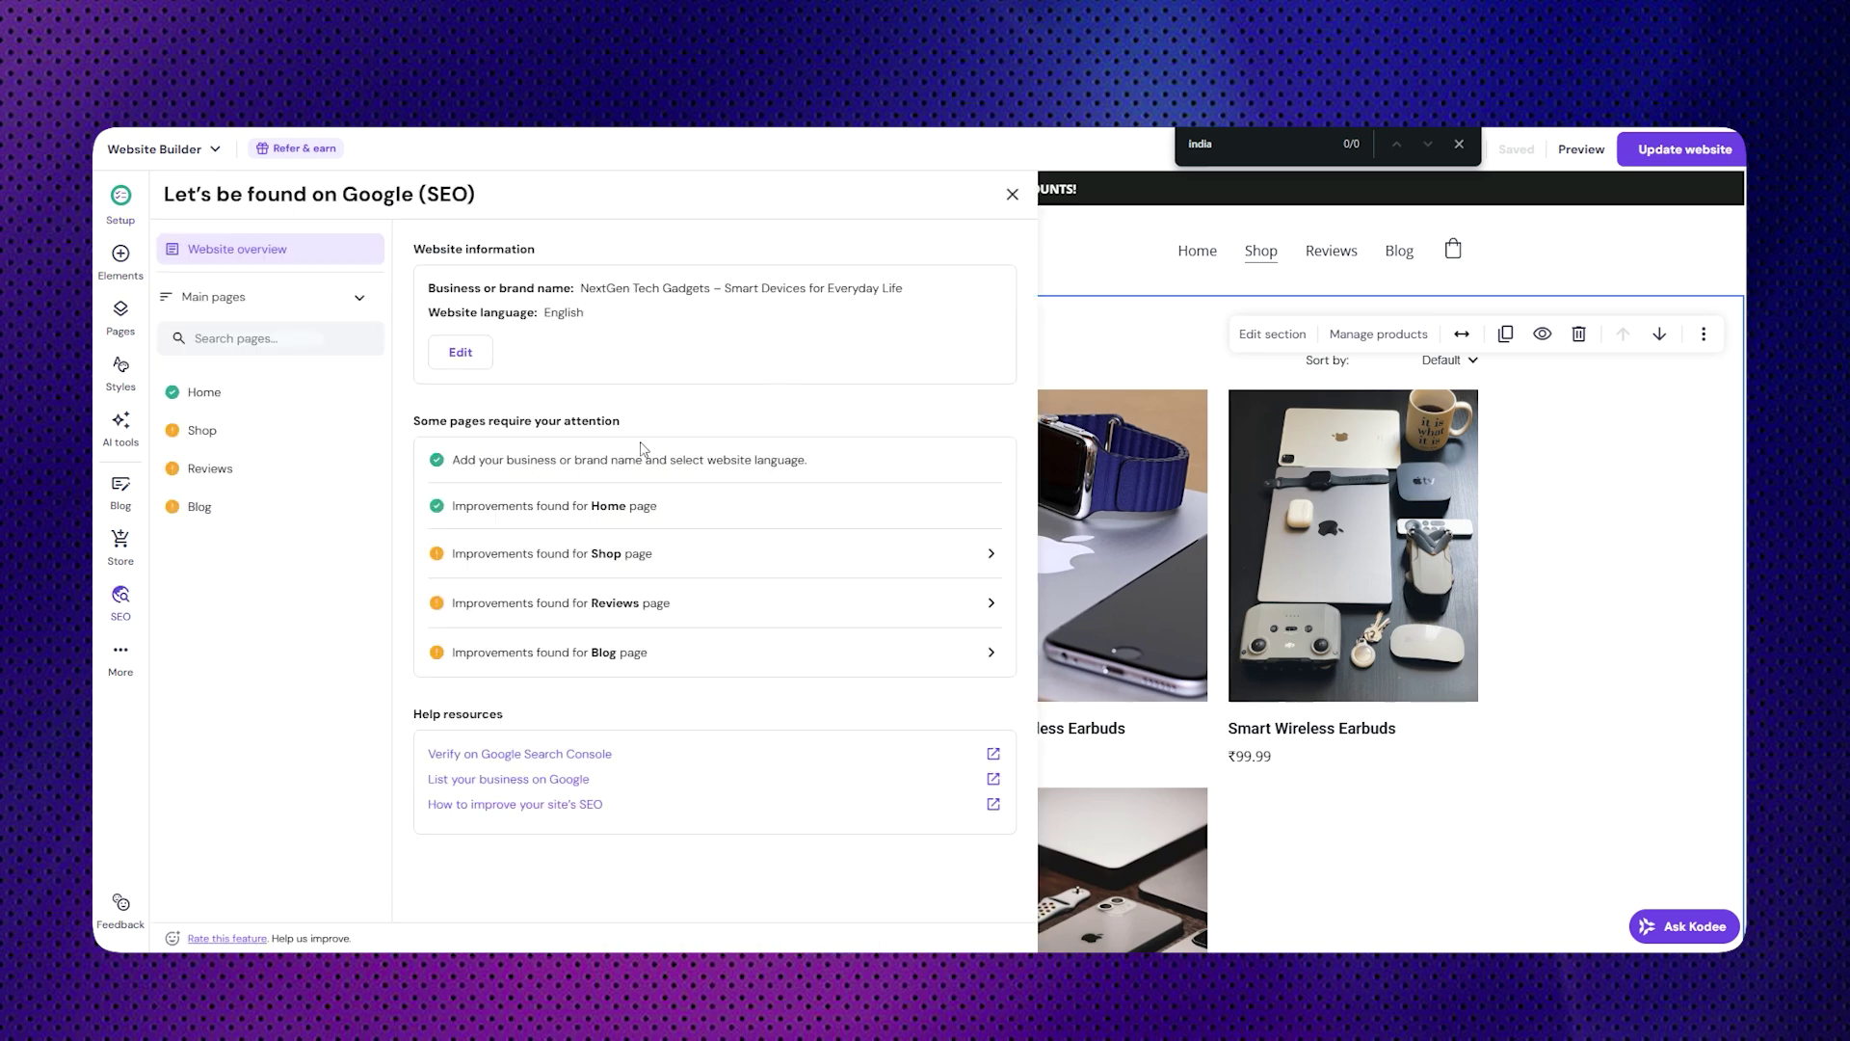
pyautogui.click(248, 402)
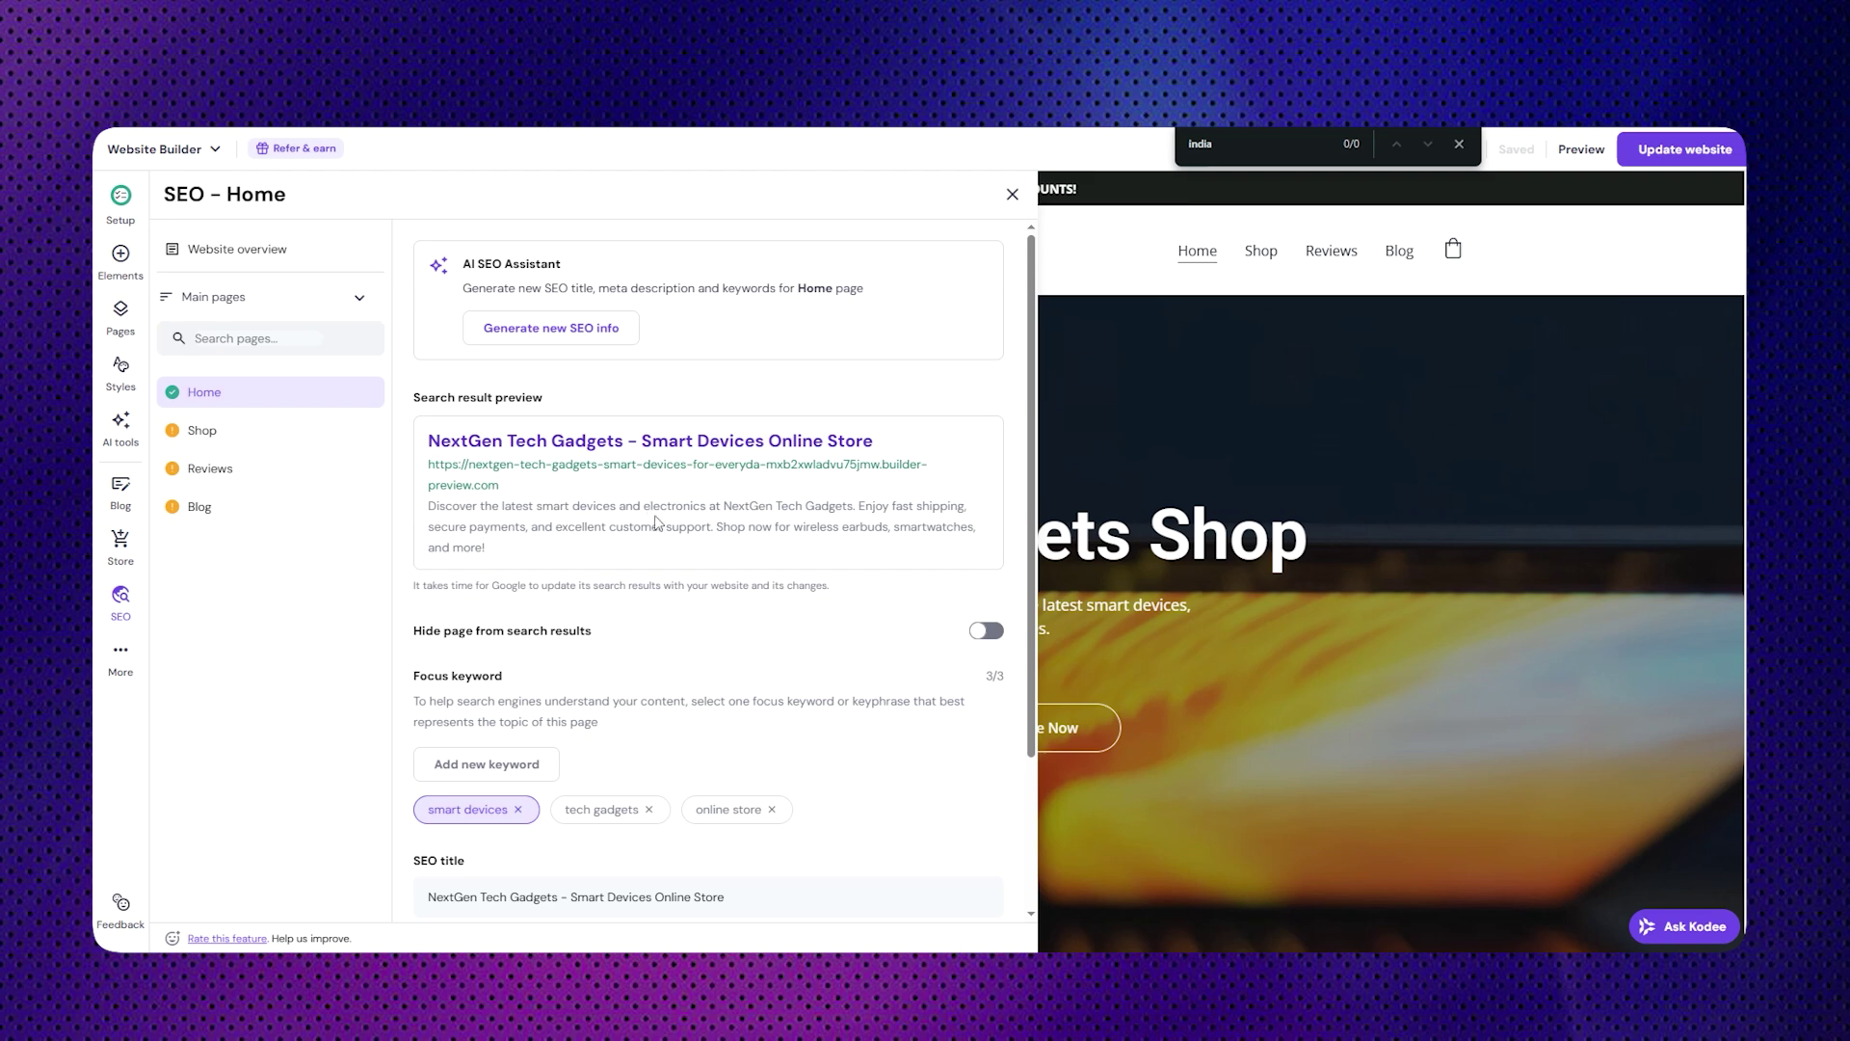
pyautogui.scroll(-2, 656, 524)
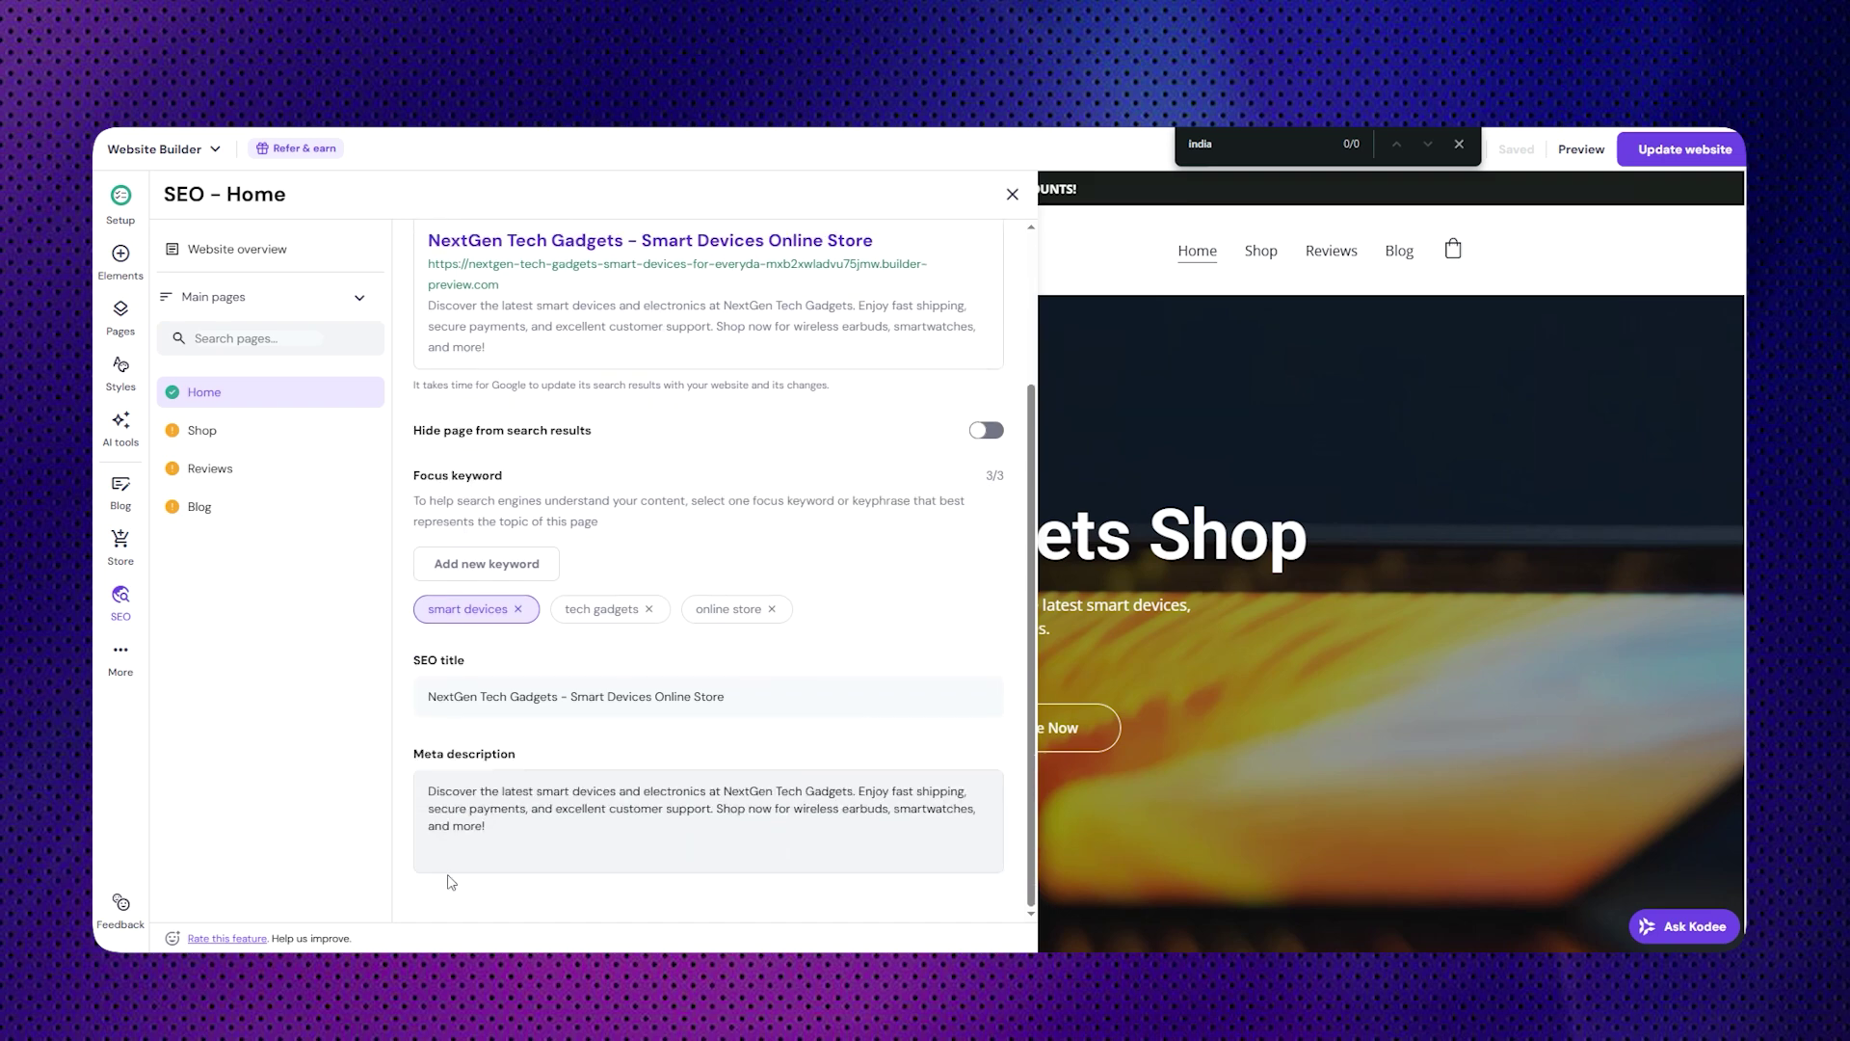
pyautogui.moveTo(436, 697); pyautogui.dragTo(680, 708)
pyautogui.moveTo(486, 826); pyautogui.dragTo(425, 783)
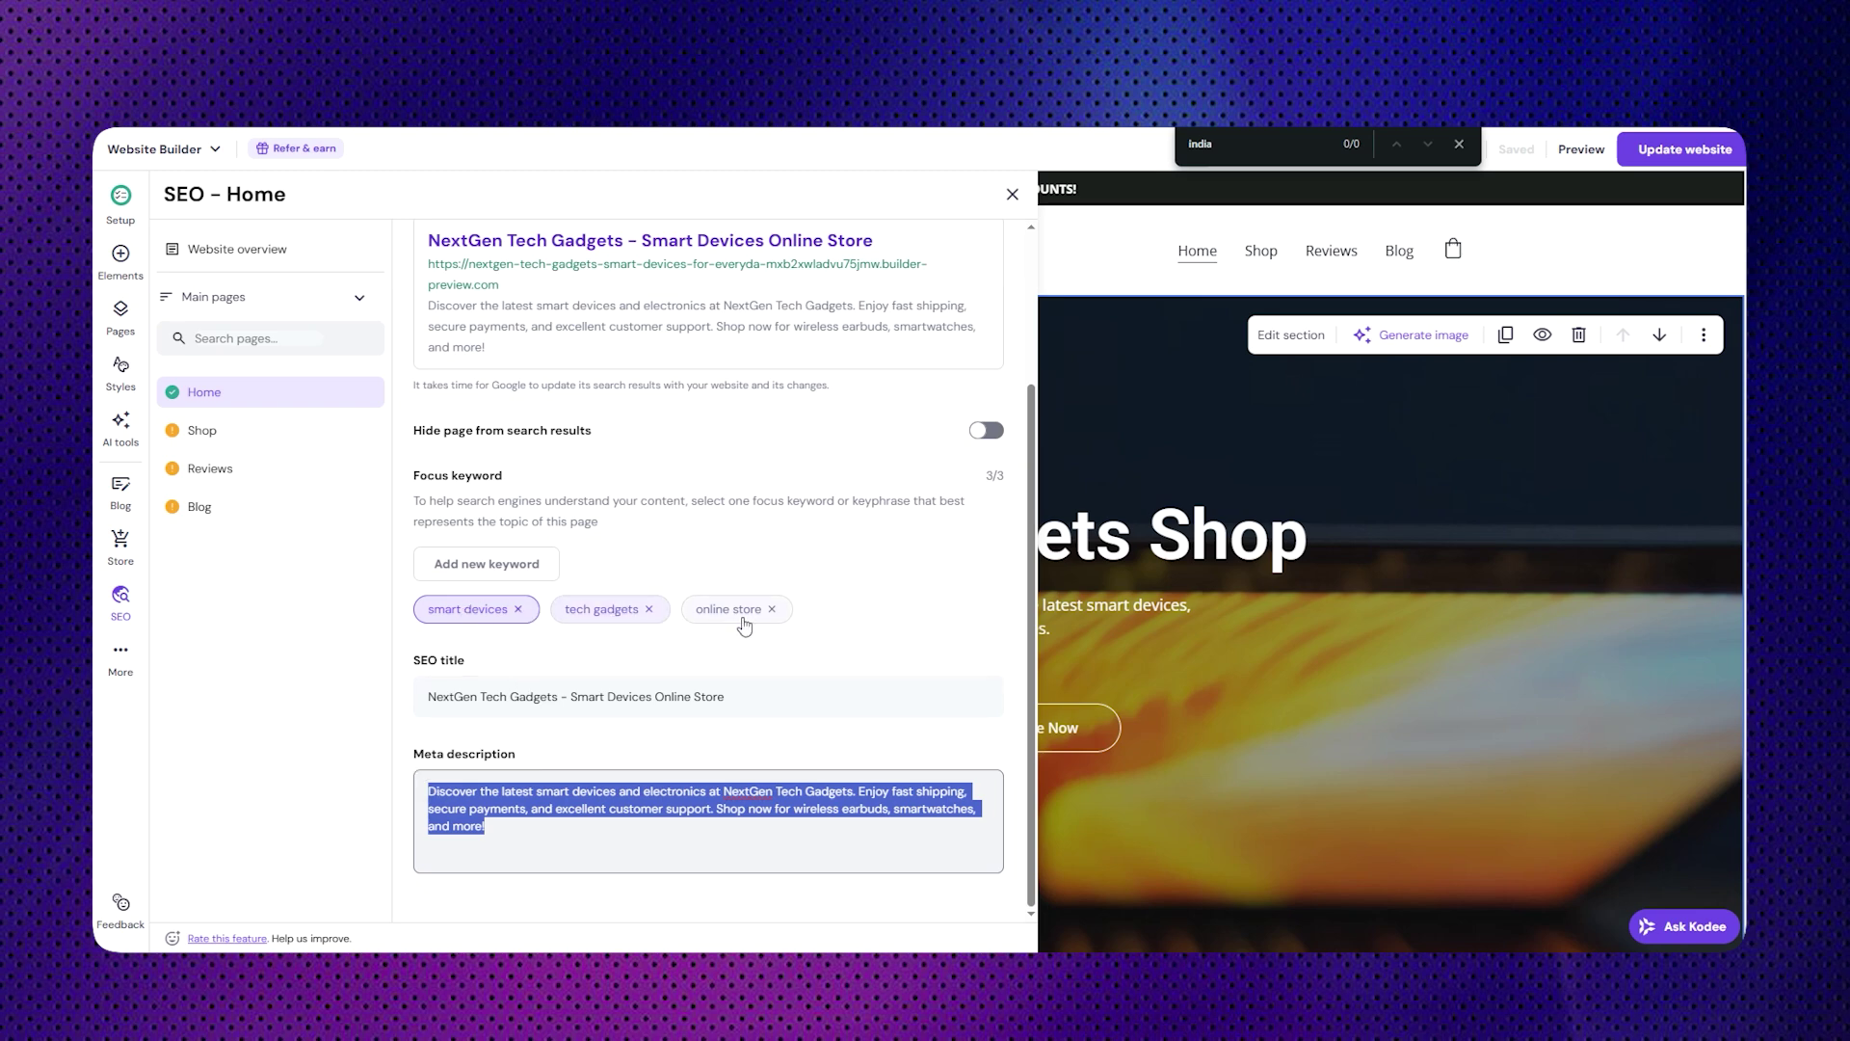
pyautogui.scroll(2, 757, 653)
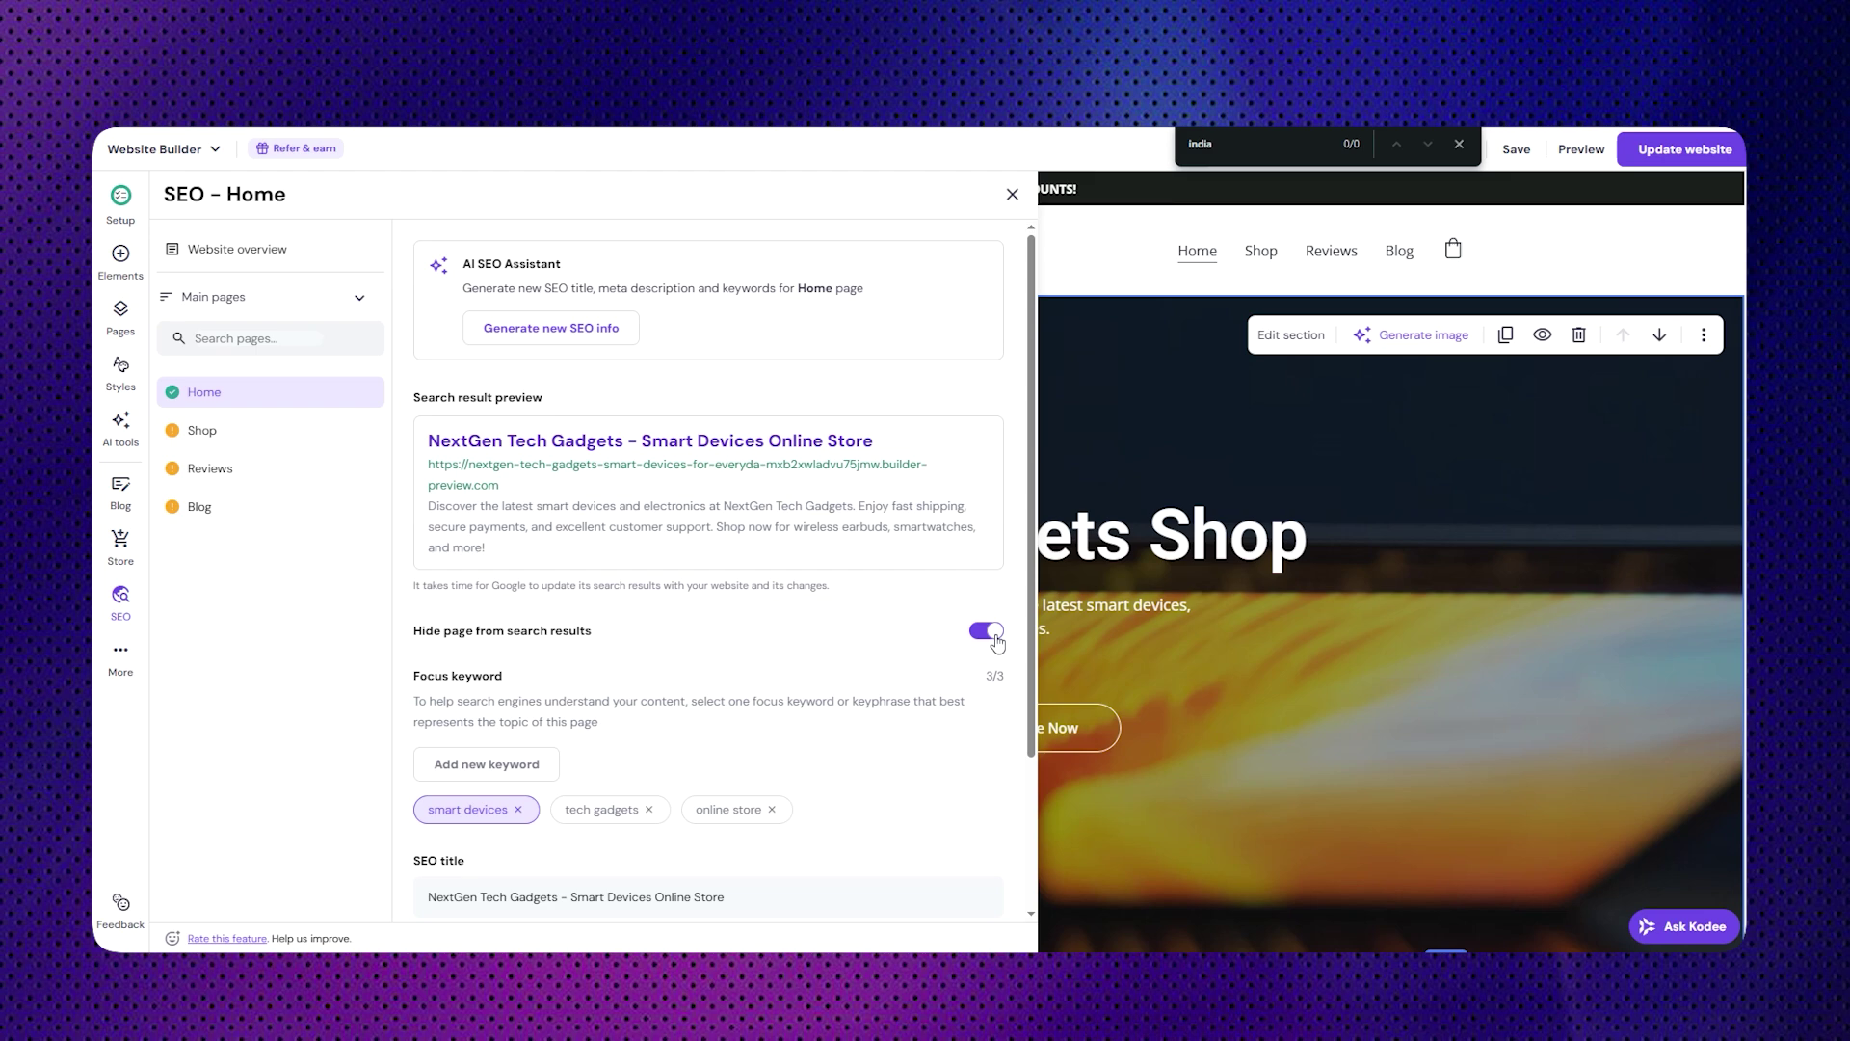
# - Examine the SEO settings and suggested improvements for the Shop, Reviews and Blog pages
pyautogui.click(236, 436)
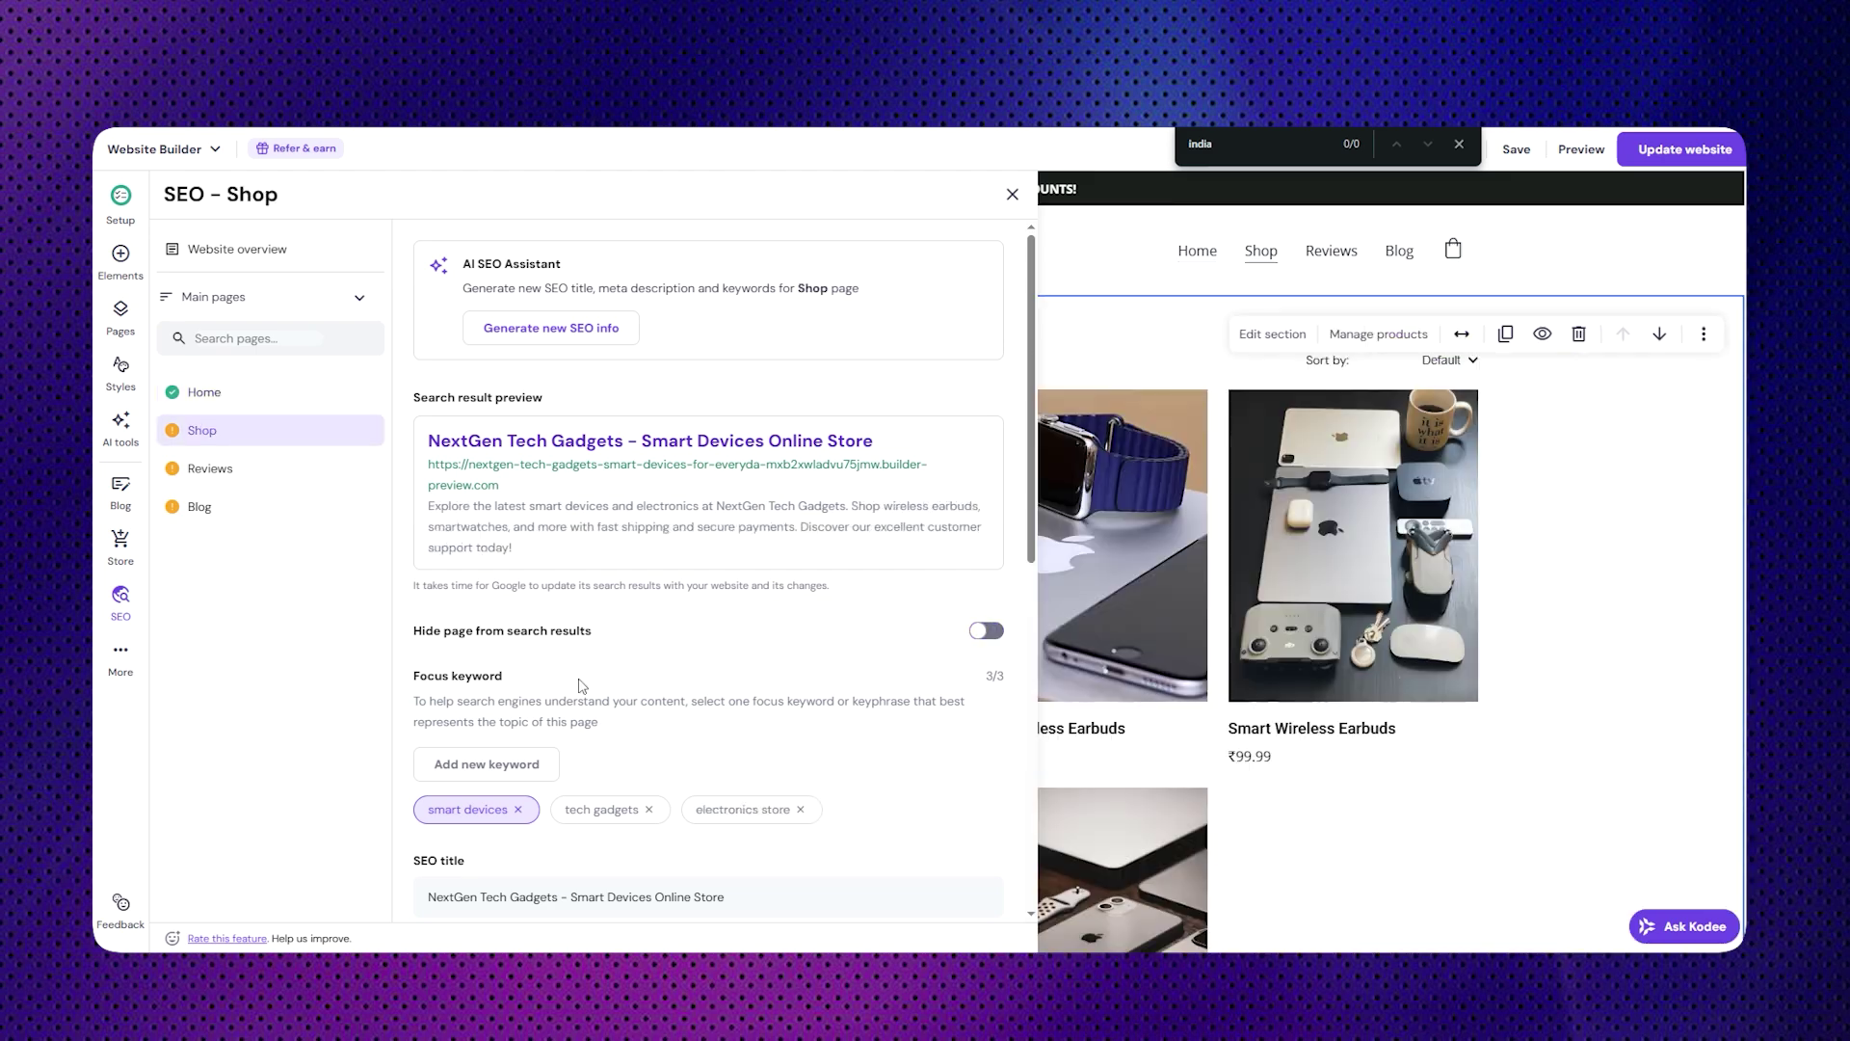
pyautogui.scroll(-7, 628, 702)
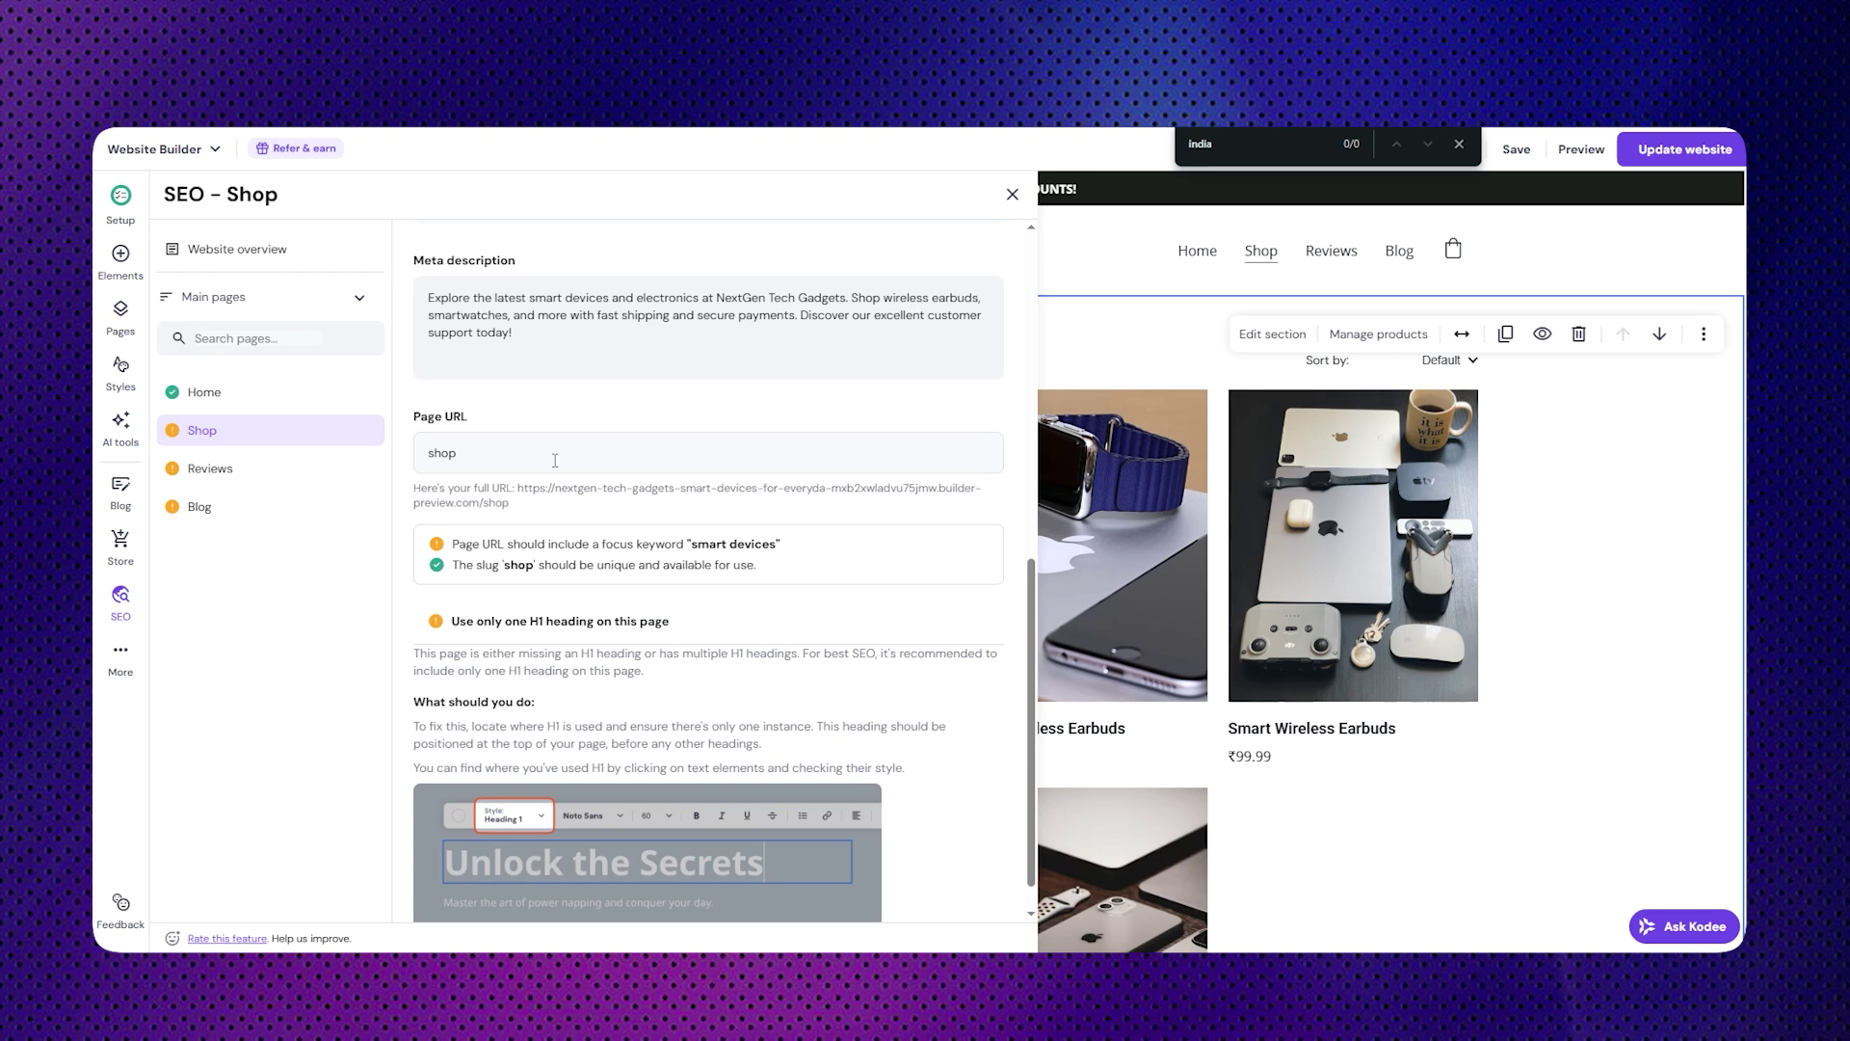
pyautogui.scroll(-1, 556, 460)
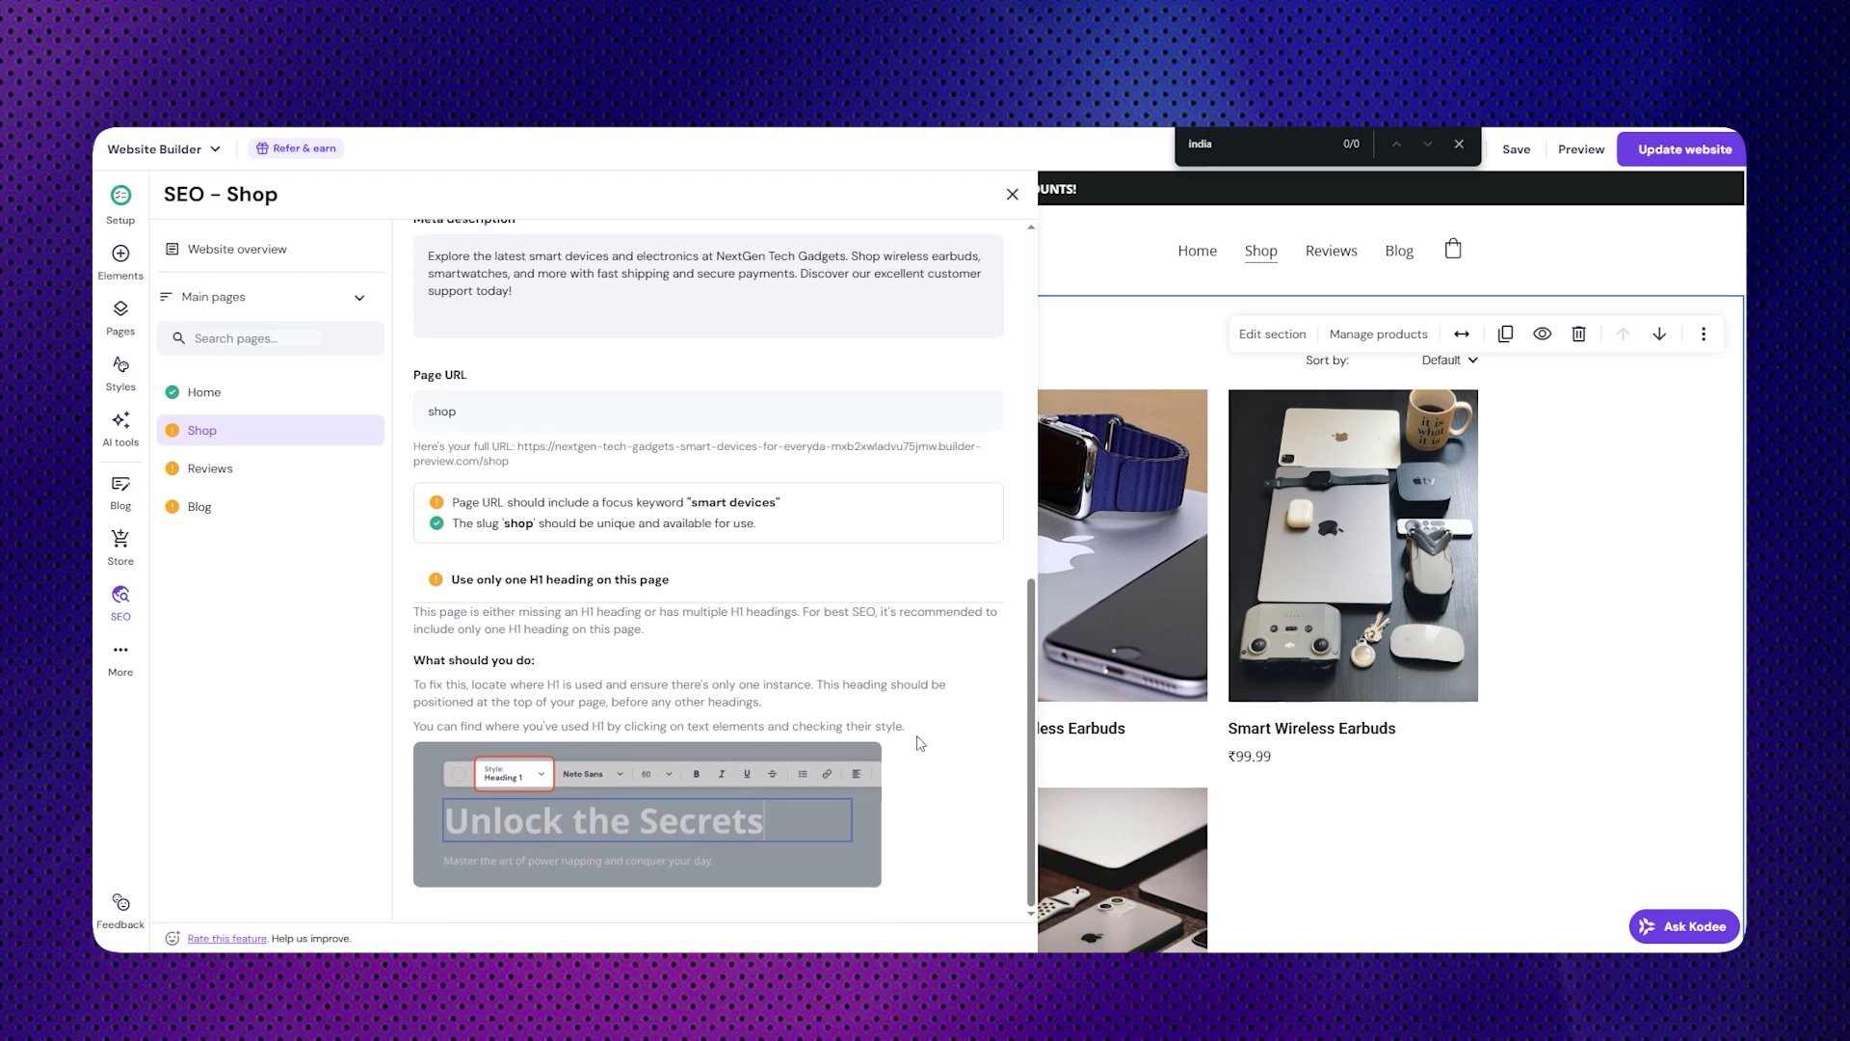
pyautogui.click(191, 473)
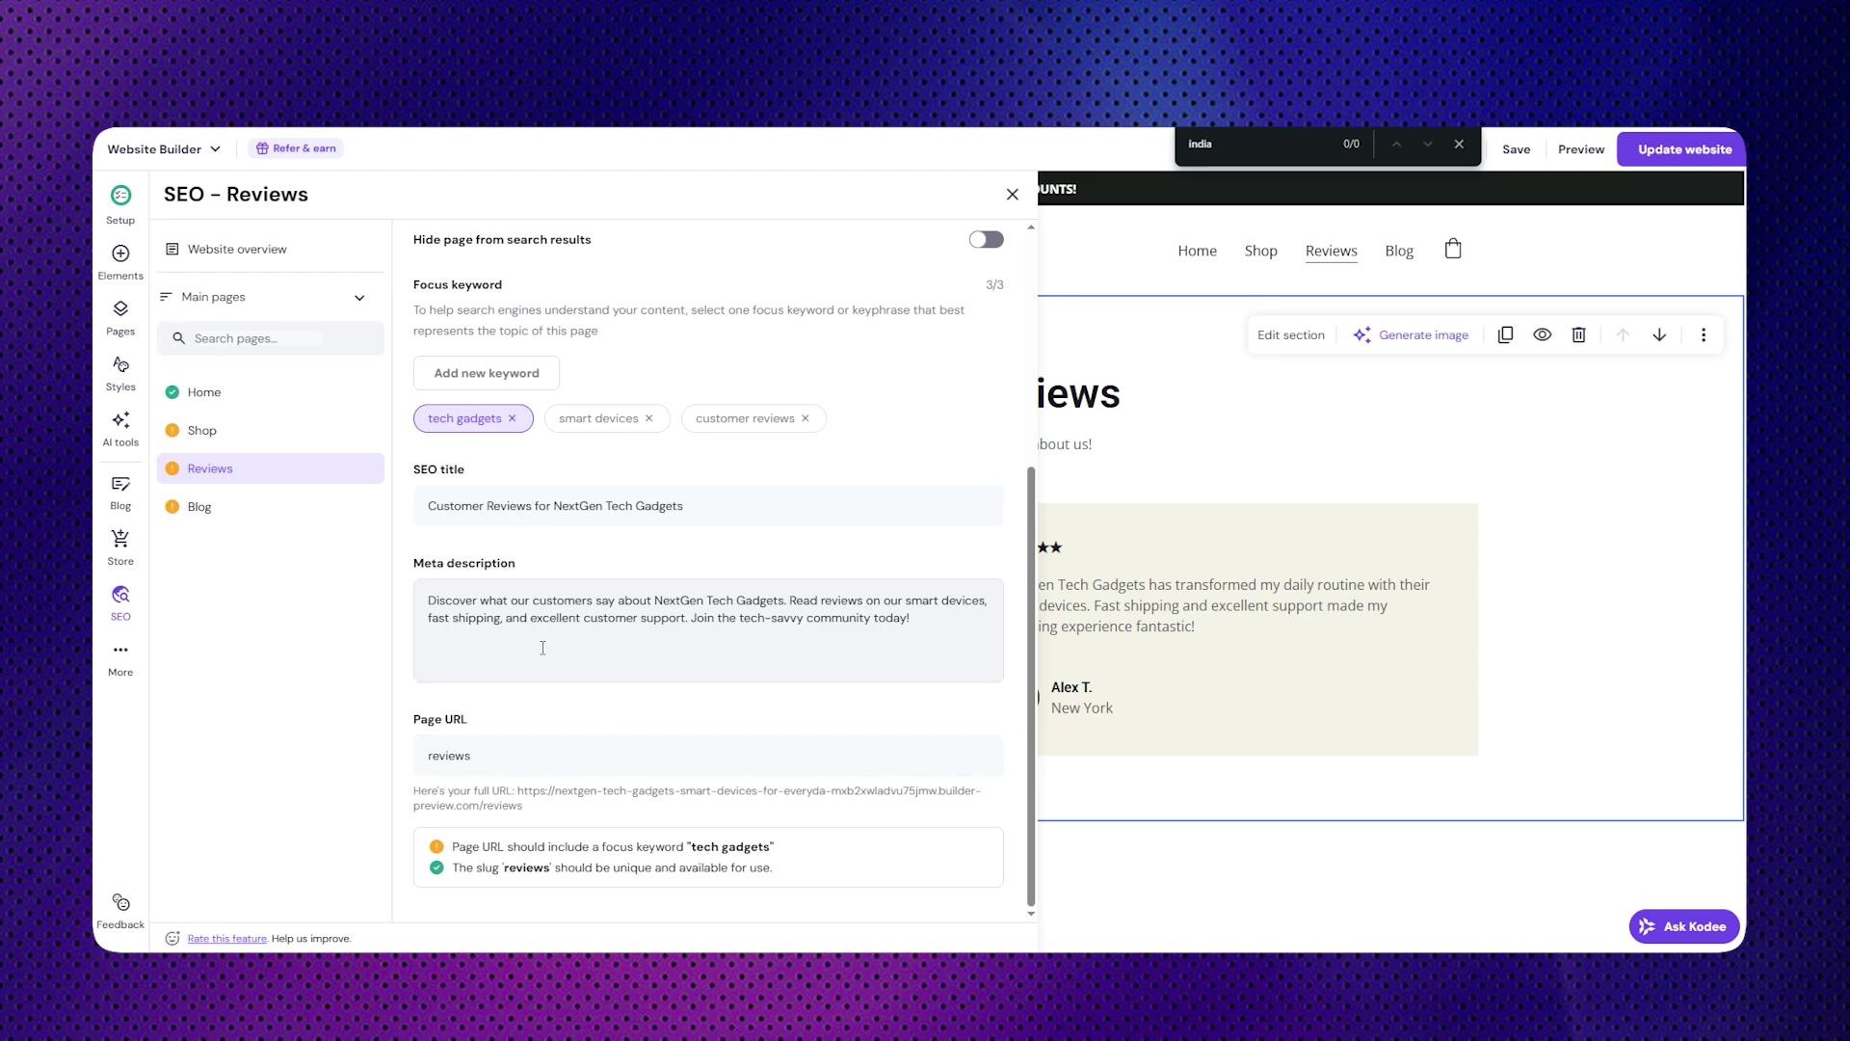
pyautogui.click(283, 511)
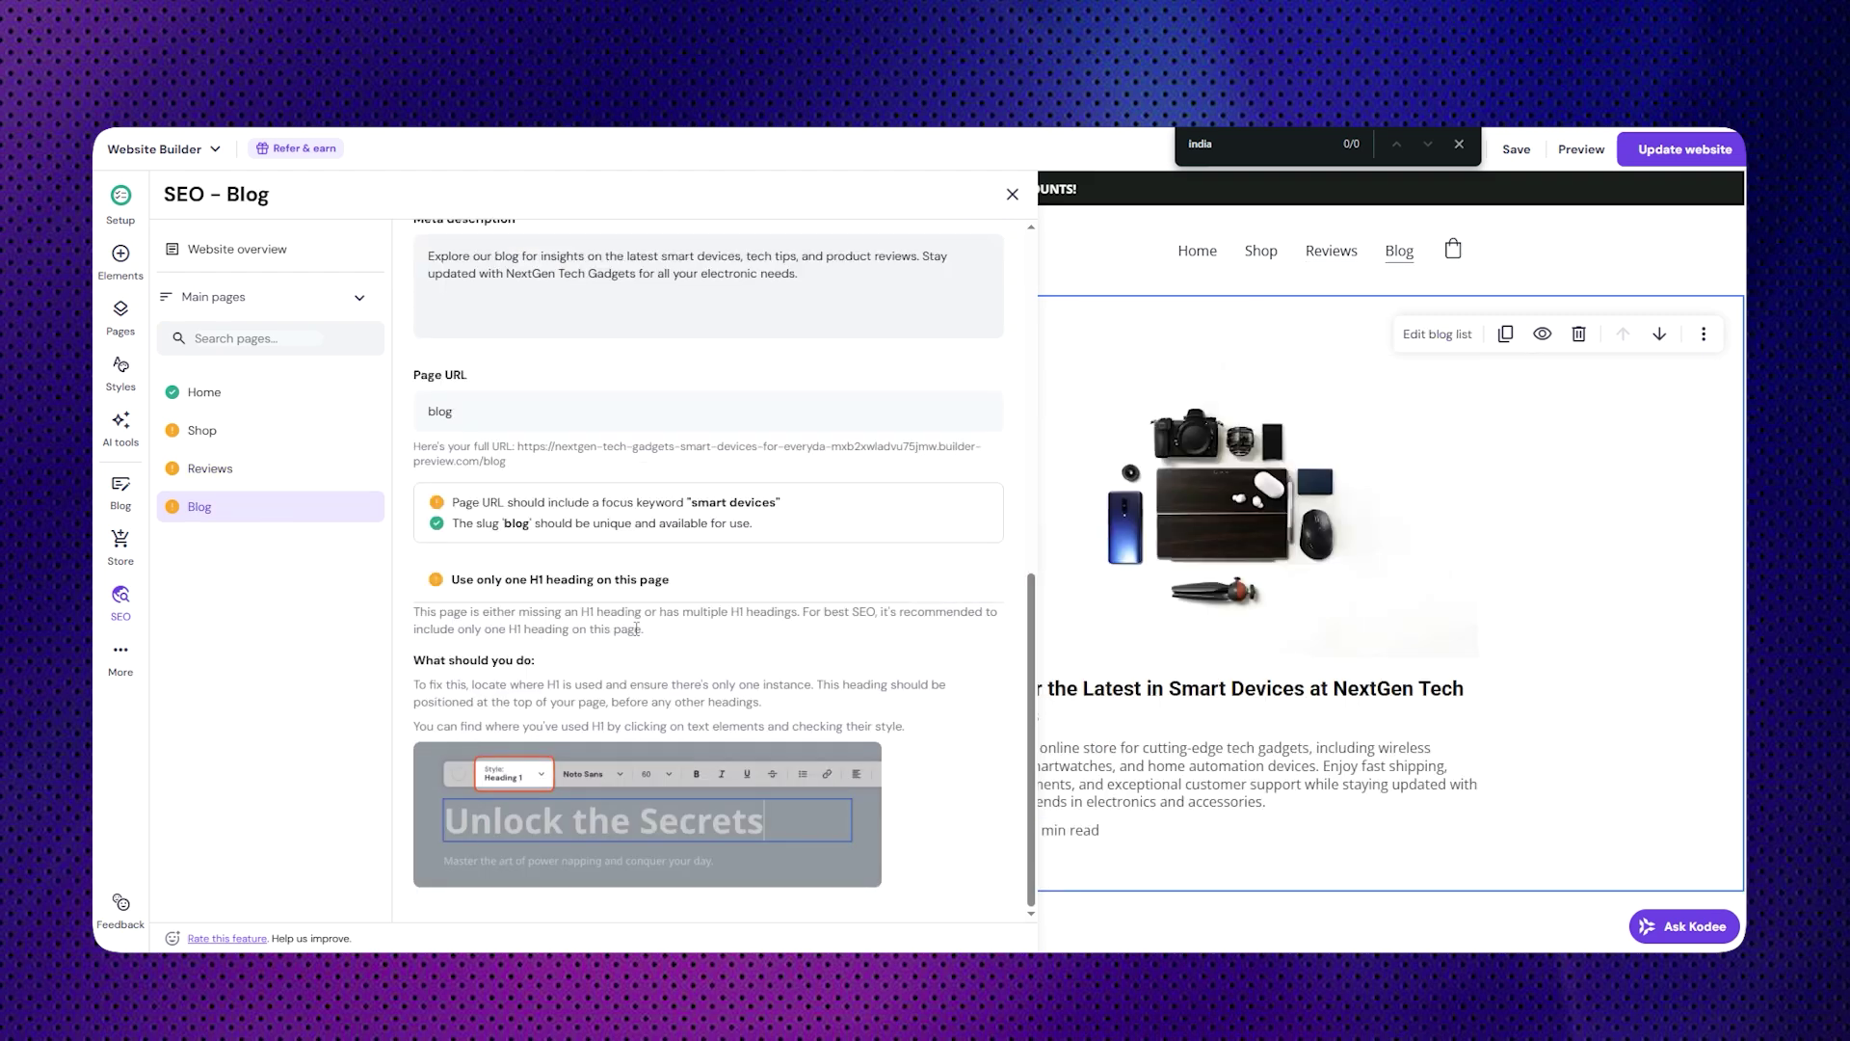
pyautogui.scroll(5, 636, 629)
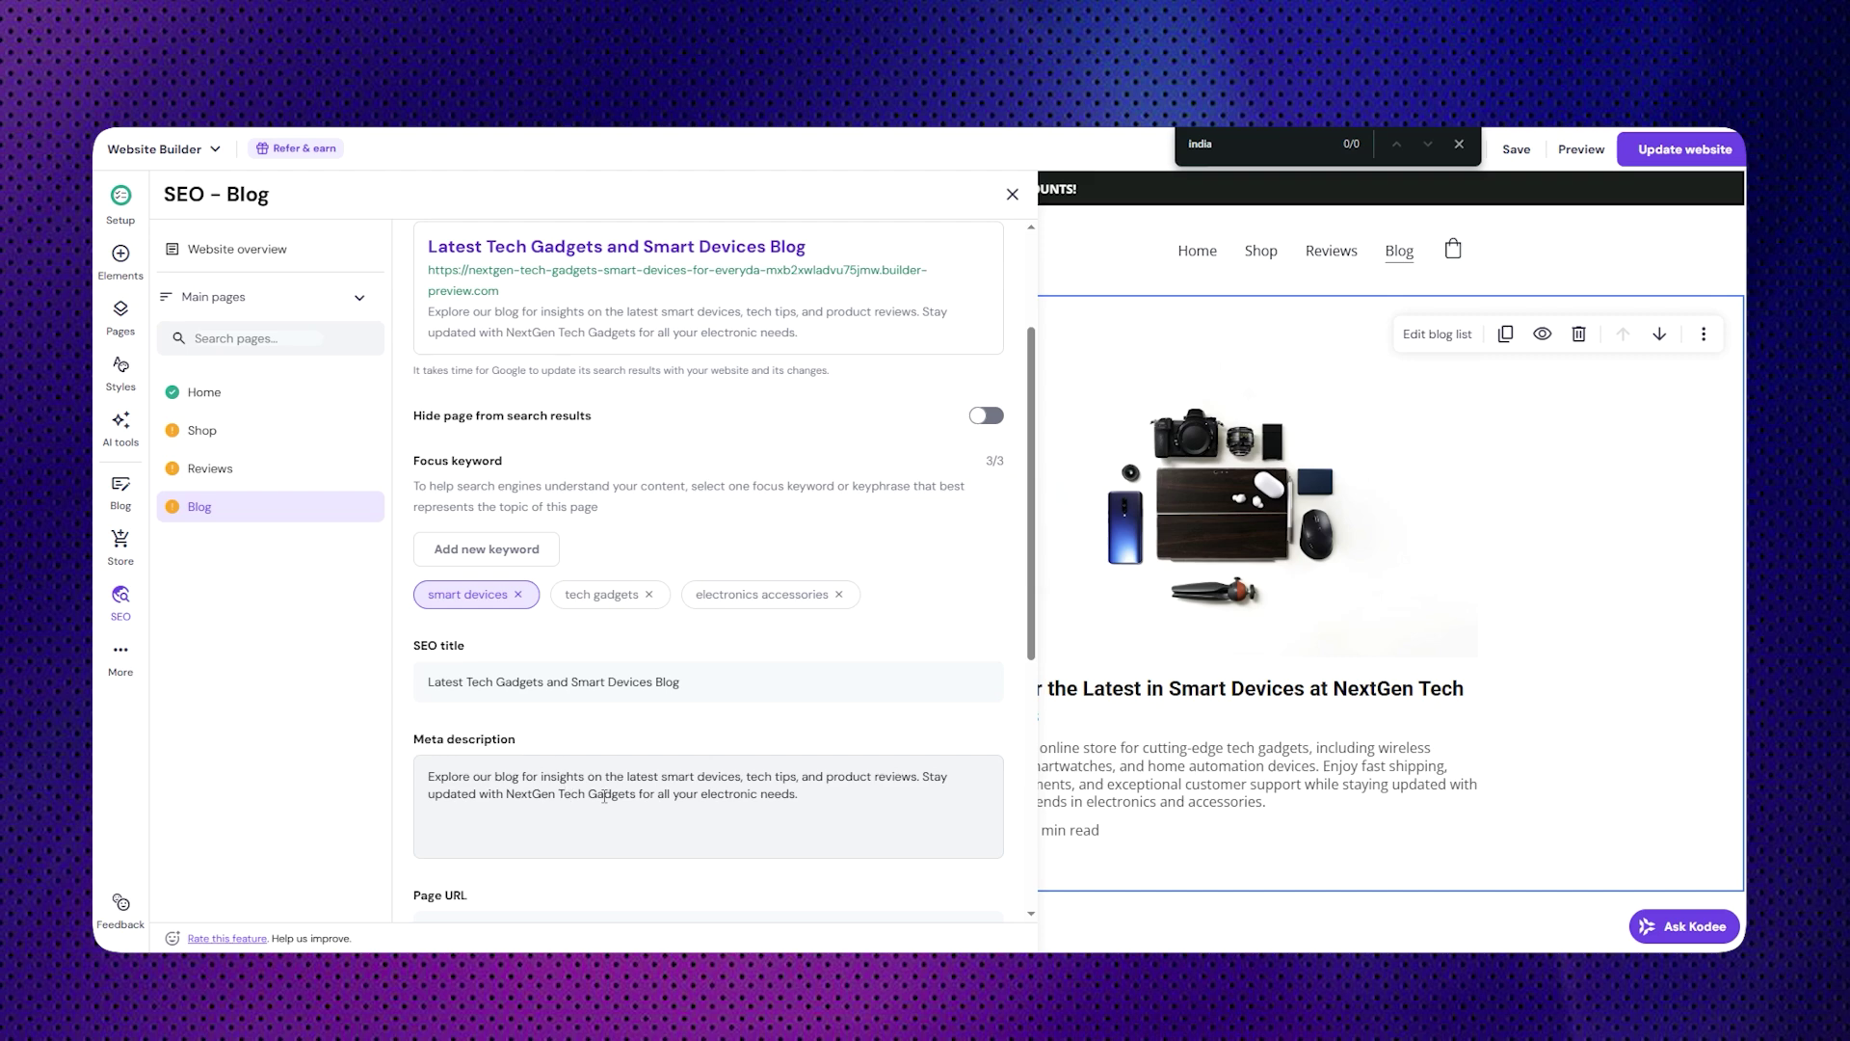
pyautogui.scroll(3, 604, 796)
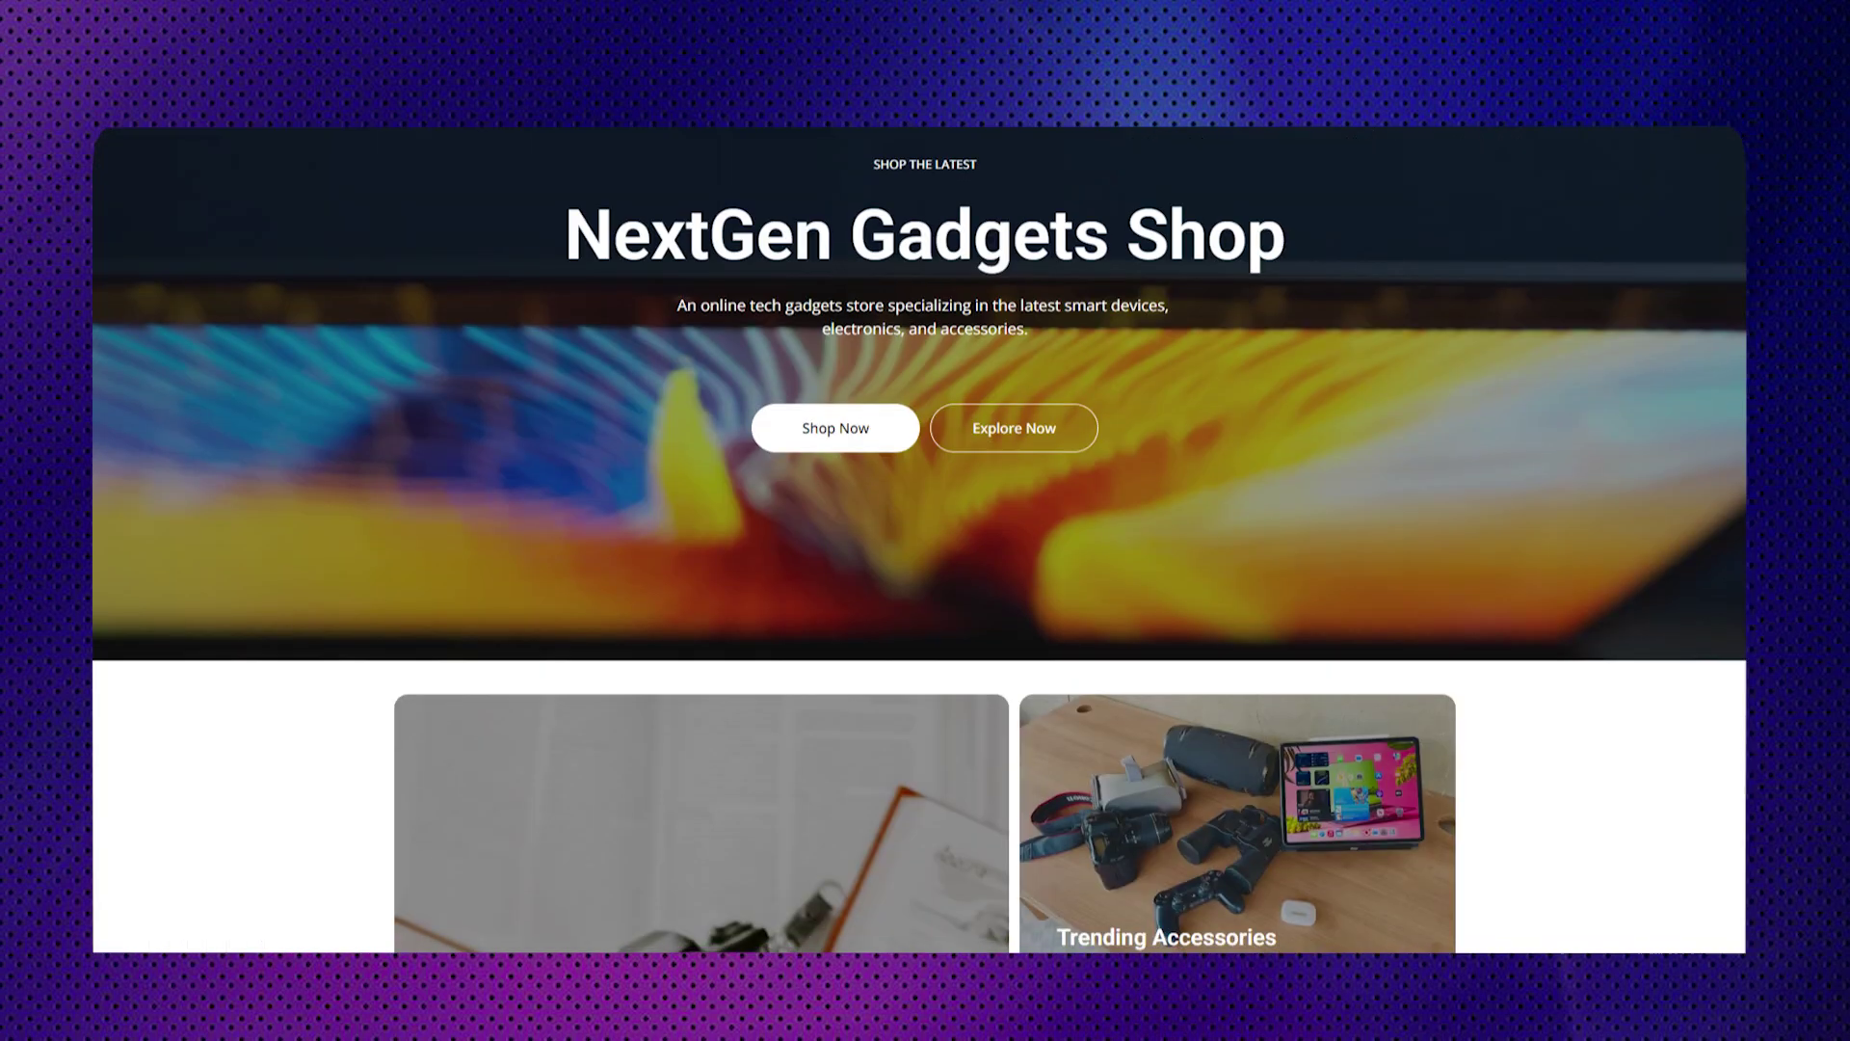